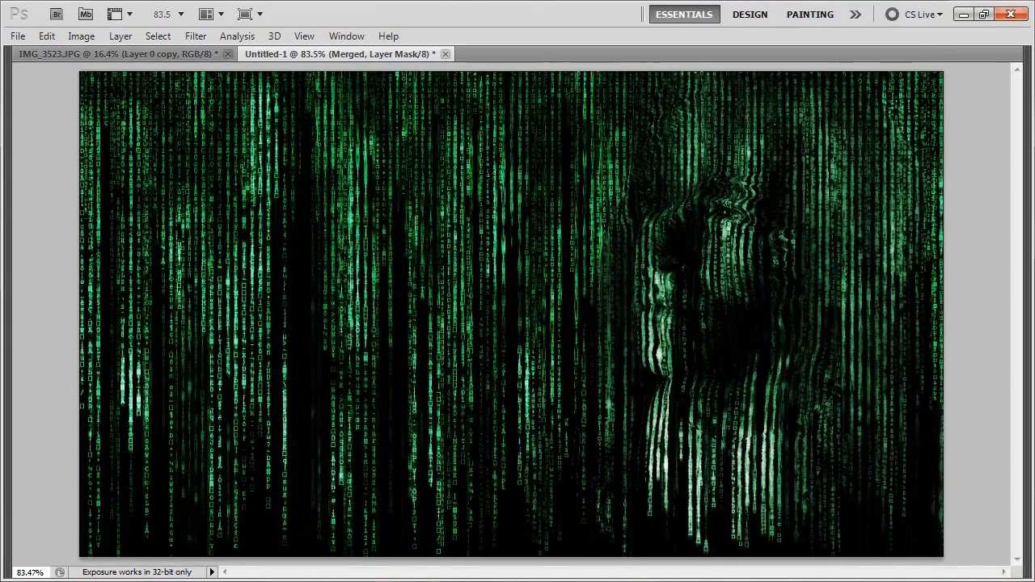
# - Show the hidden panels and create a new 1280 x 720 px RGB document with a transparent background
pyautogui.press('Tab')
pyautogui.click(16, 35)
pyautogui.click(256, 227)
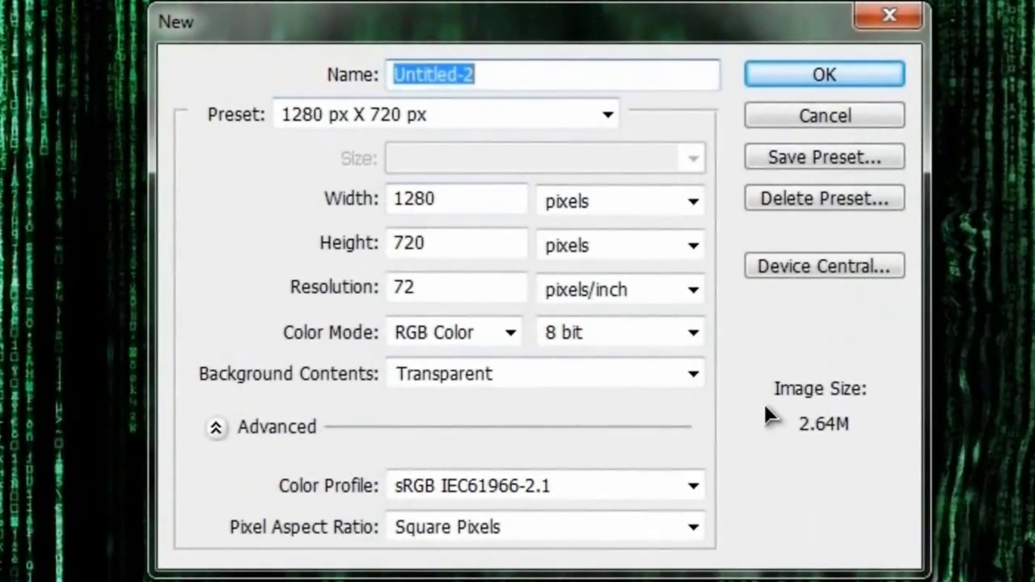
pyautogui.click(808, 76)
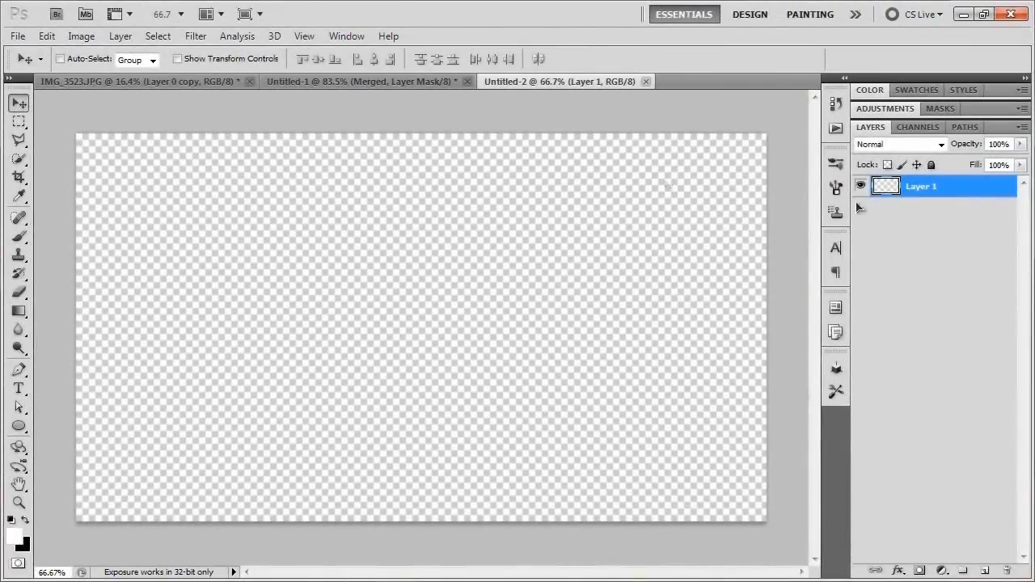
# - Rename the empty layer to BG and fill it with black
pyautogui.doubleClick(922, 186)
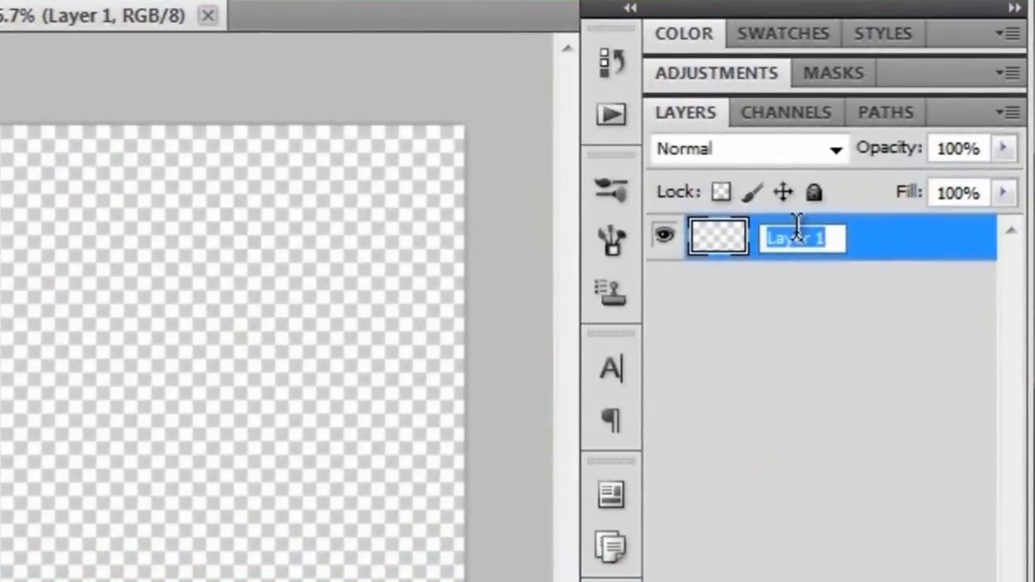
pyautogui.write('BG')
pyautogui.press('Return')
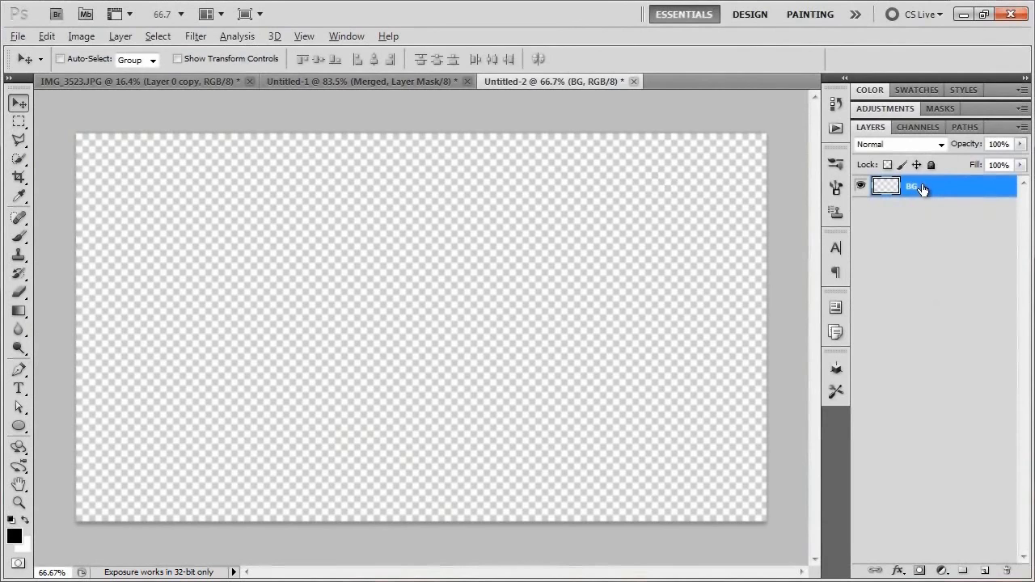
pyautogui.hotkey('alt', 'BackSpace')
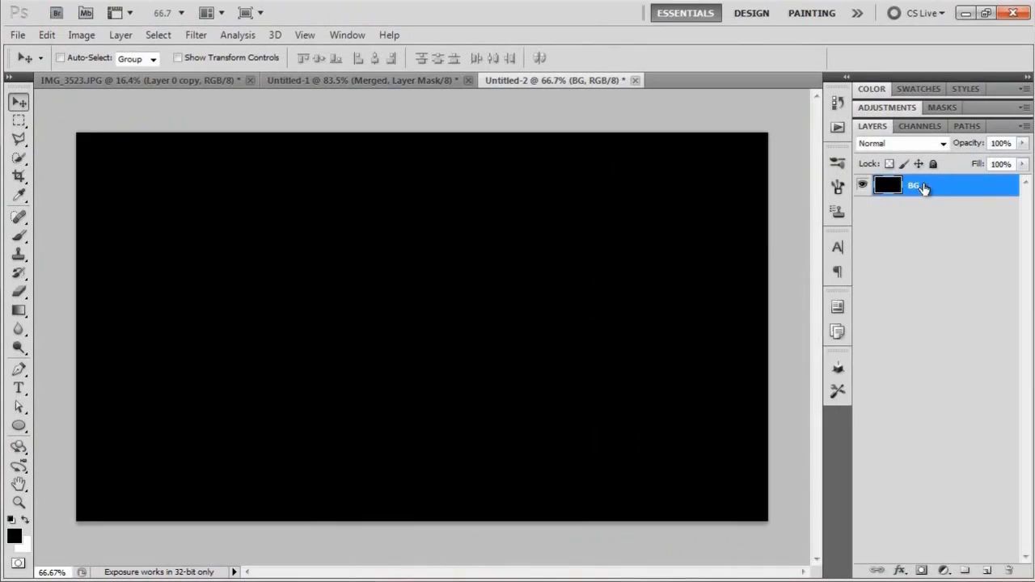
pyautogui.hotkey('ctrl', '+')
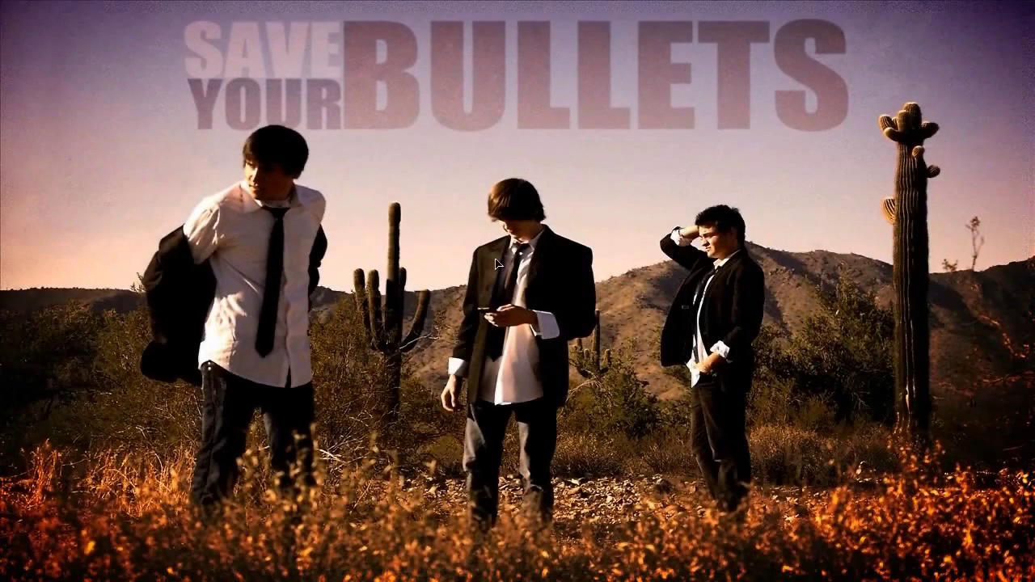
# - Create a new text document on the desktop, keep its default name and open it in Notepad
pyautogui.rightClick(202, 153)
pyautogui.moveTo(301, 308)
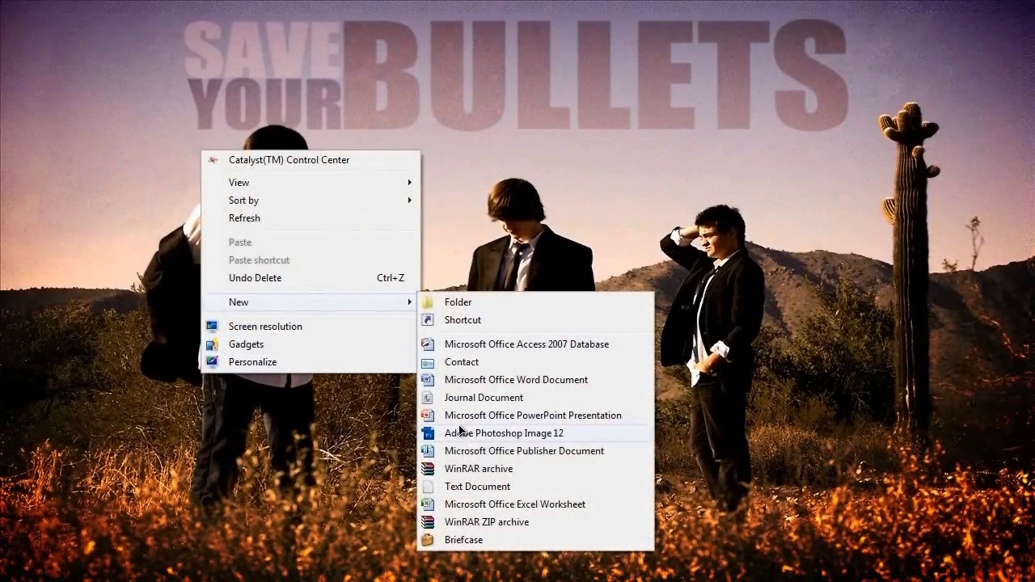
pyautogui.click(465, 487)
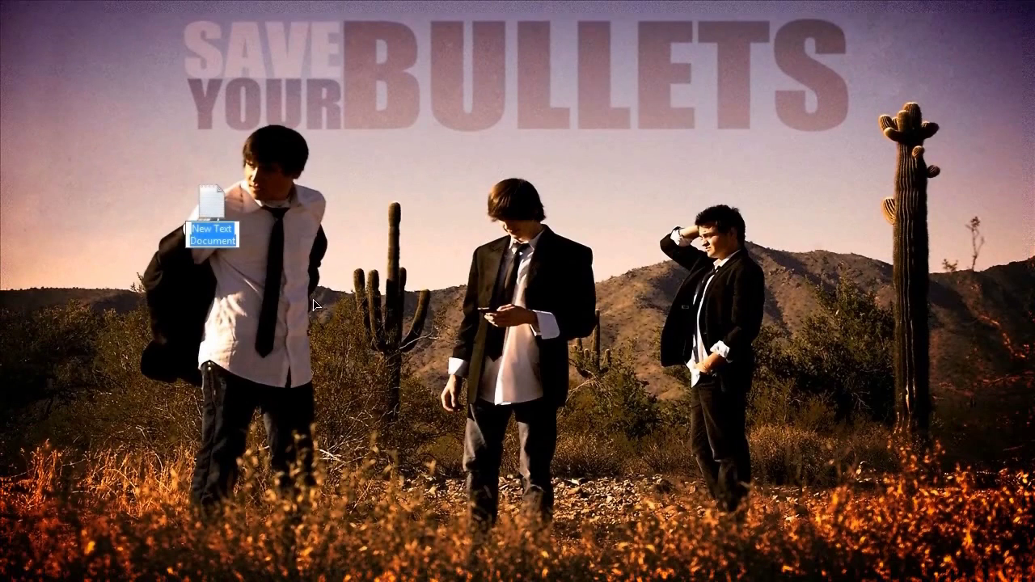
pyautogui.press('Return')
pyautogui.doubleClick(219, 215)
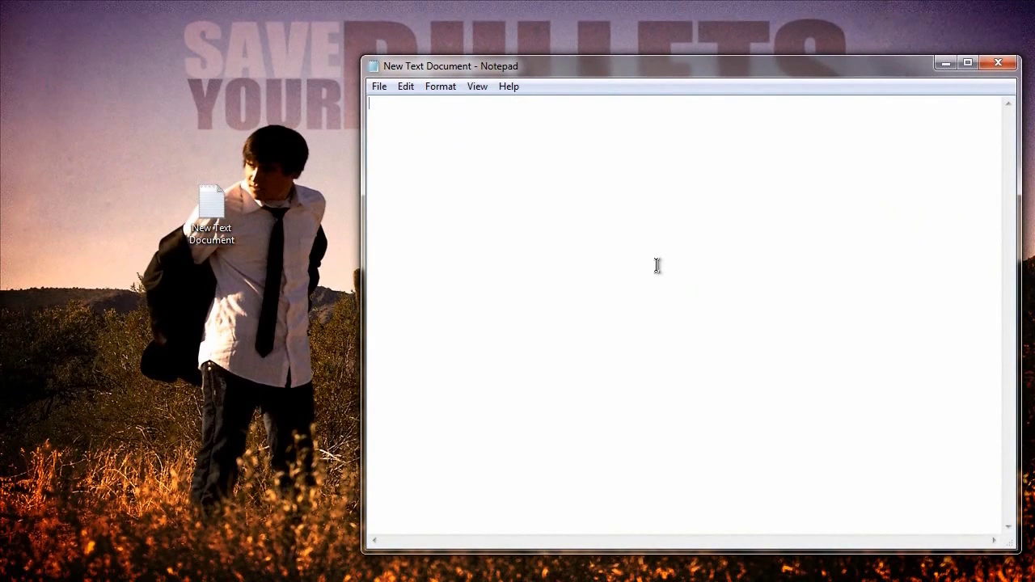
# - Load the JPEG IMG_0218-EDIT from the Pics folder into Notepad as raw text and minimise the folder window
pyautogui.click(45, 575)
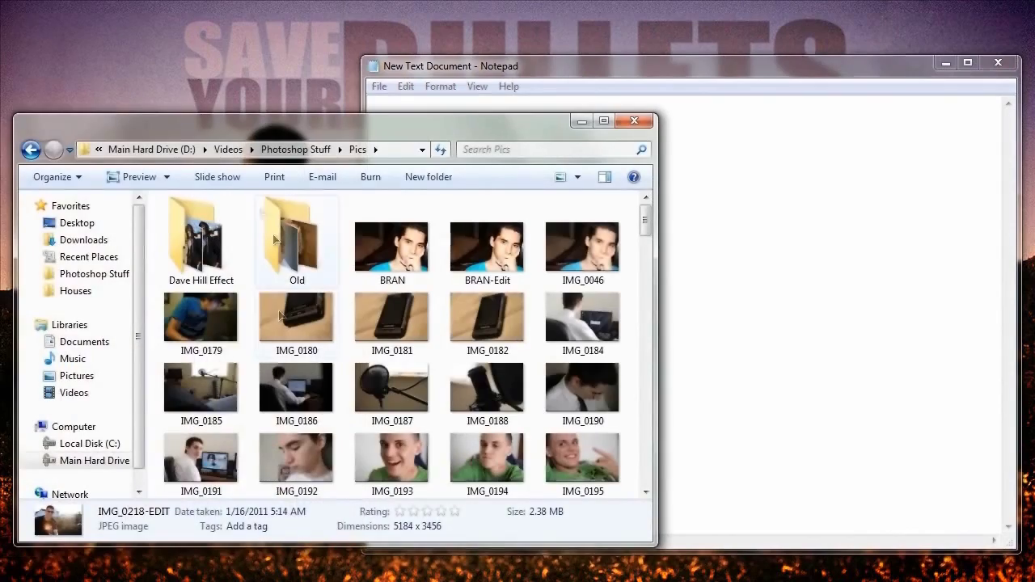
pyautogui.moveTo(647, 277); pyautogui.dragTo(646, 292)
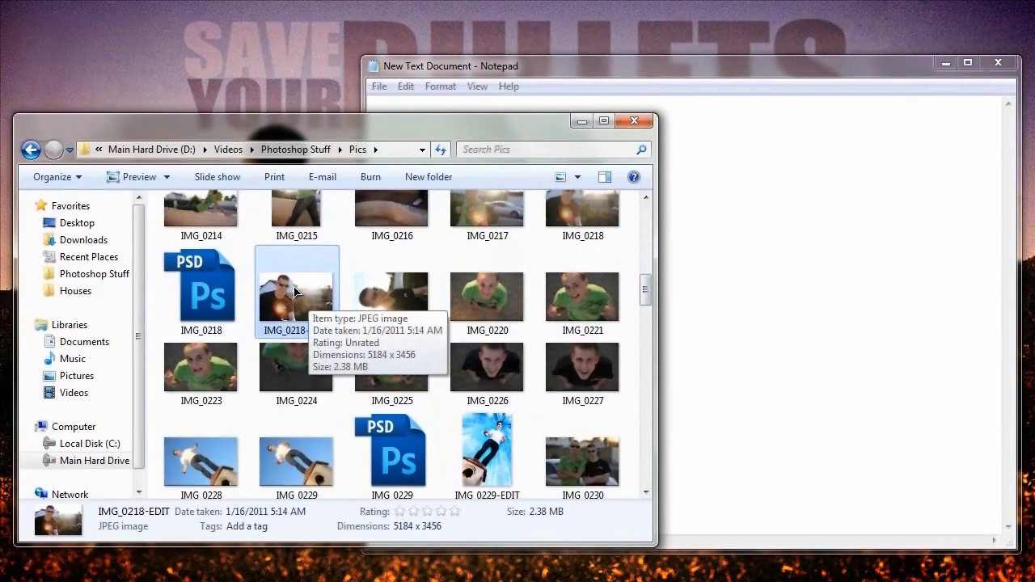
pyautogui.moveTo(296, 300); pyautogui.dragTo(785, 203)
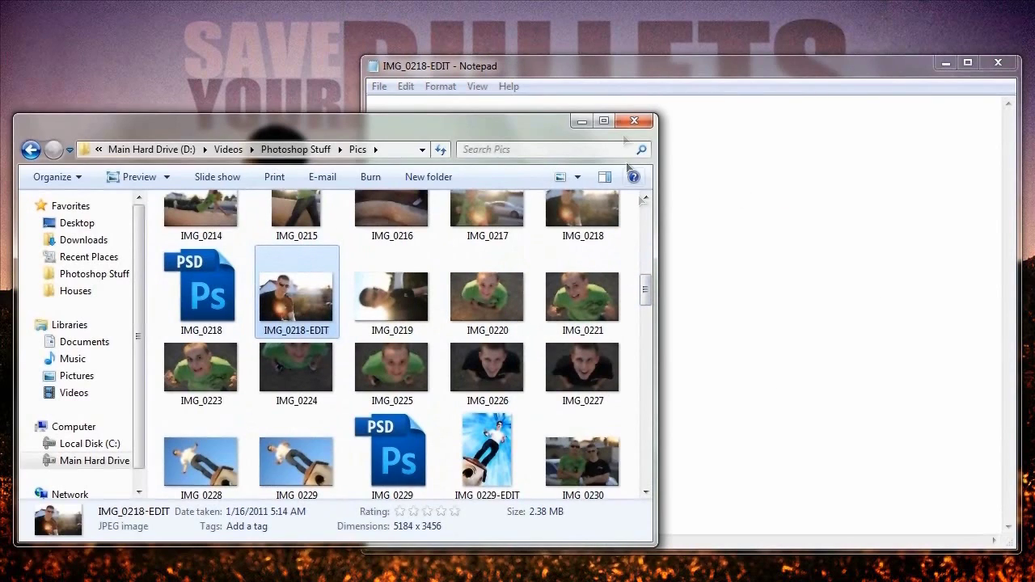
pyautogui.click(582, 120)
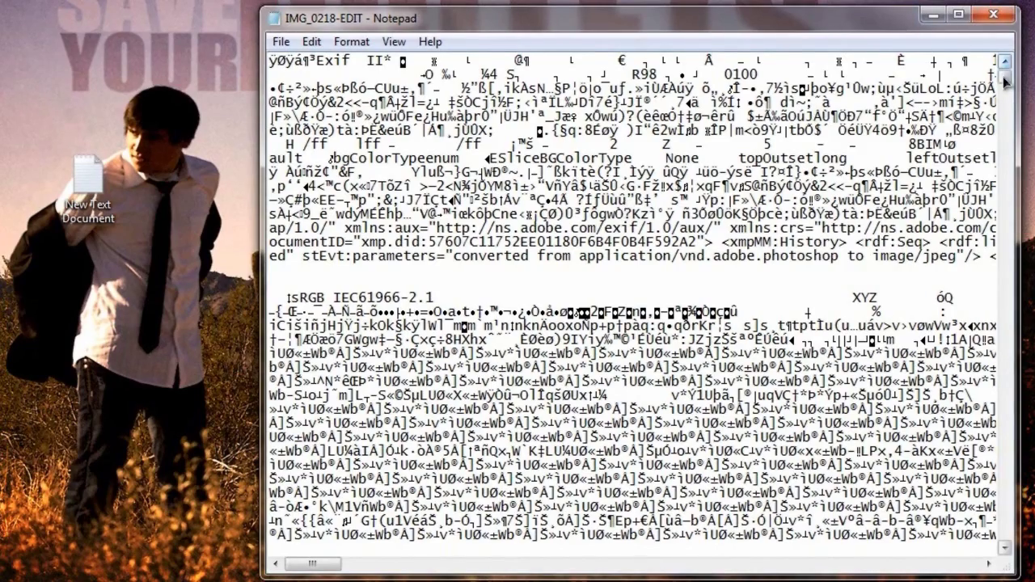
# - Copy a large block of densely random symbols from the middle of the image's code and minimise Notepad
pyautogui.click(1006, 210)
pyautogui.click(1006, 210)
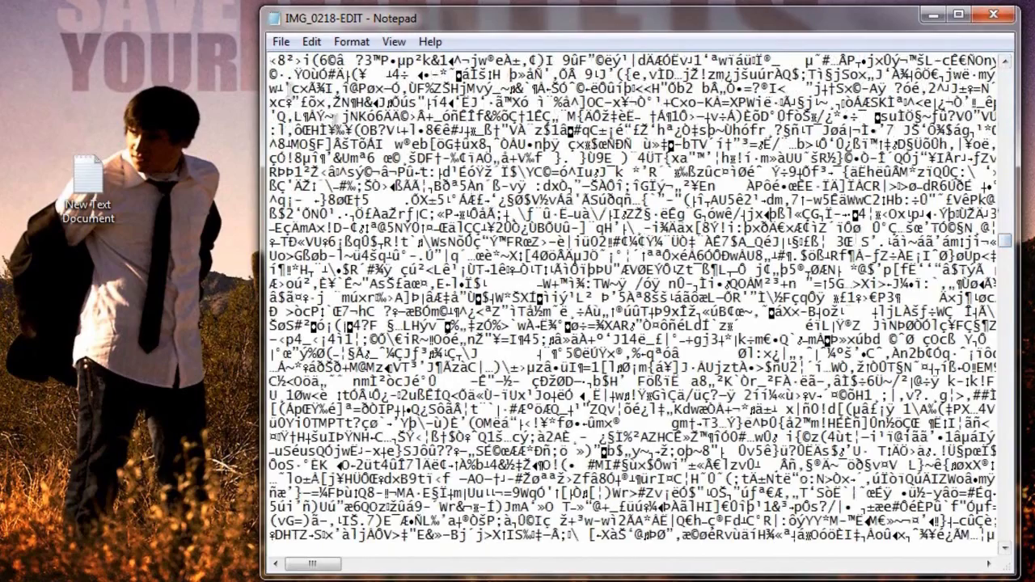
pyautogui.moveTo(270, 103); pyautogui.dragTo(269, 449)
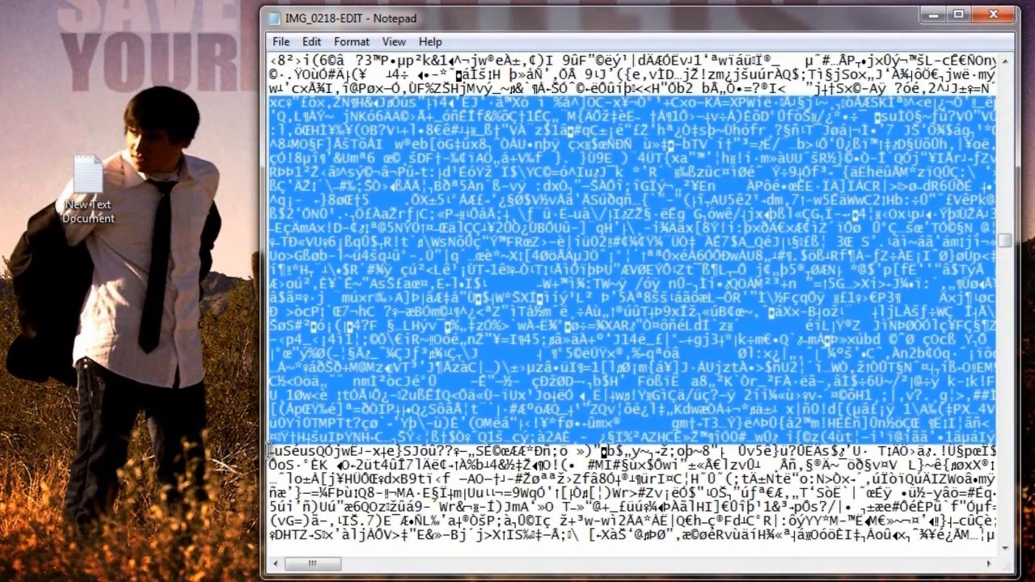
pyautogui.rightClick(459, 335)
pyautogui.click(566, 396)
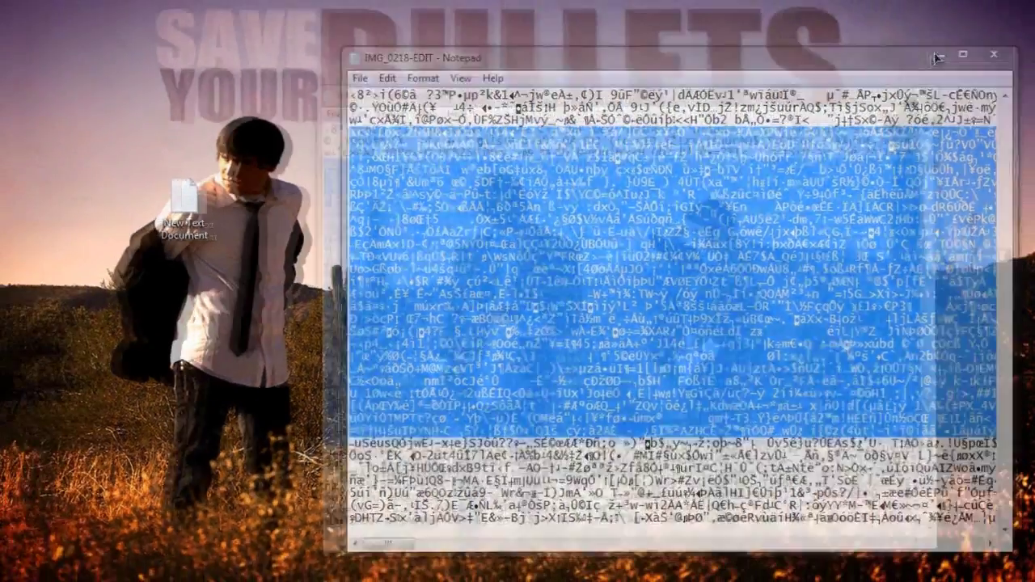
pyautogui.click(932, 20)
# - Switch to Photoshop, draw a text box covering the whole canvas in Courier New 6 pt and make its orientation vertical
pyautogui.hotkey('alt', 'Tab')
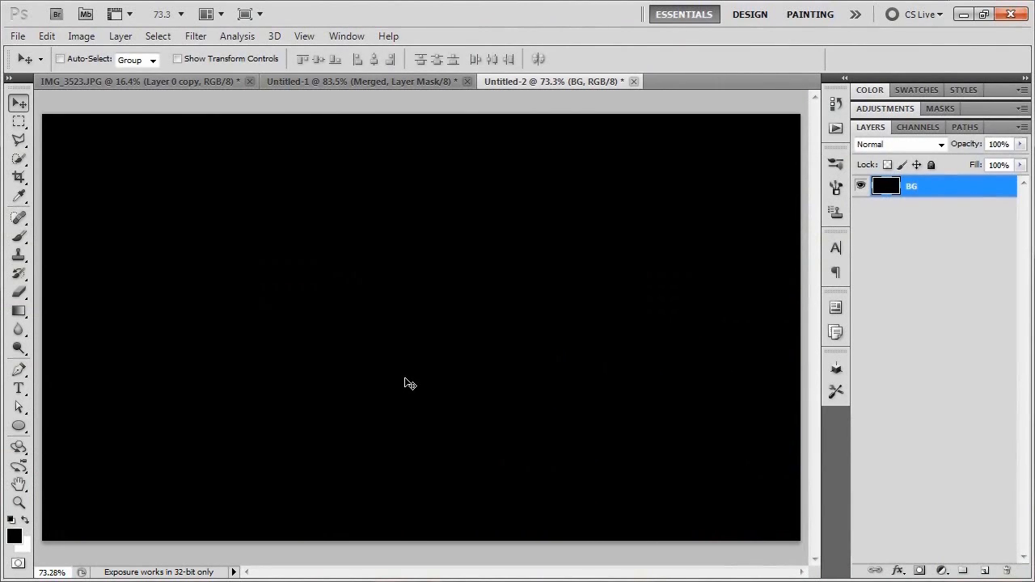
pyautogui.press('t')
pyautogui.scroll(-2, 405, 374)
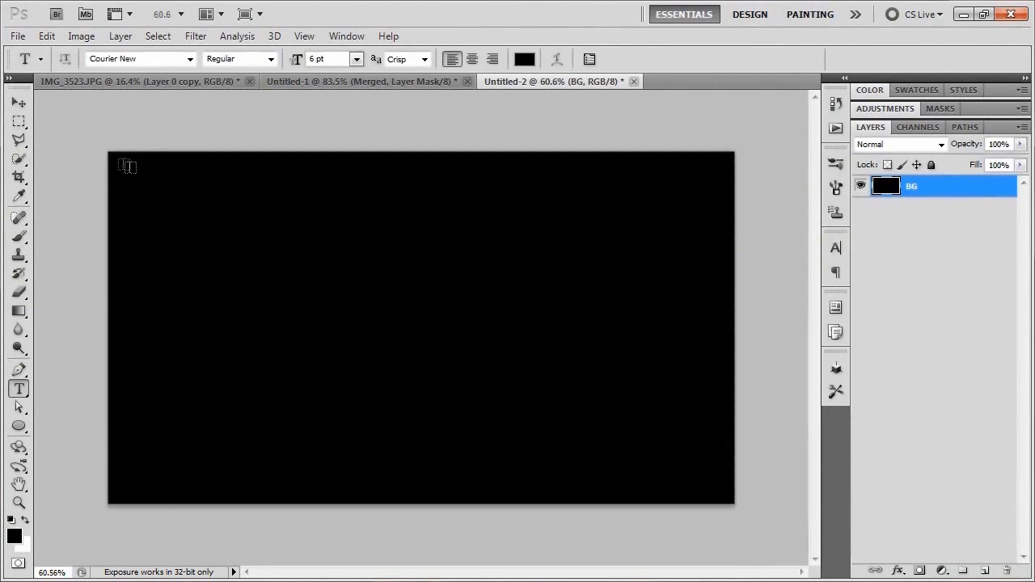
pyautogui.moveTo(116, 162); pyautogui.dragTo(730, 497)
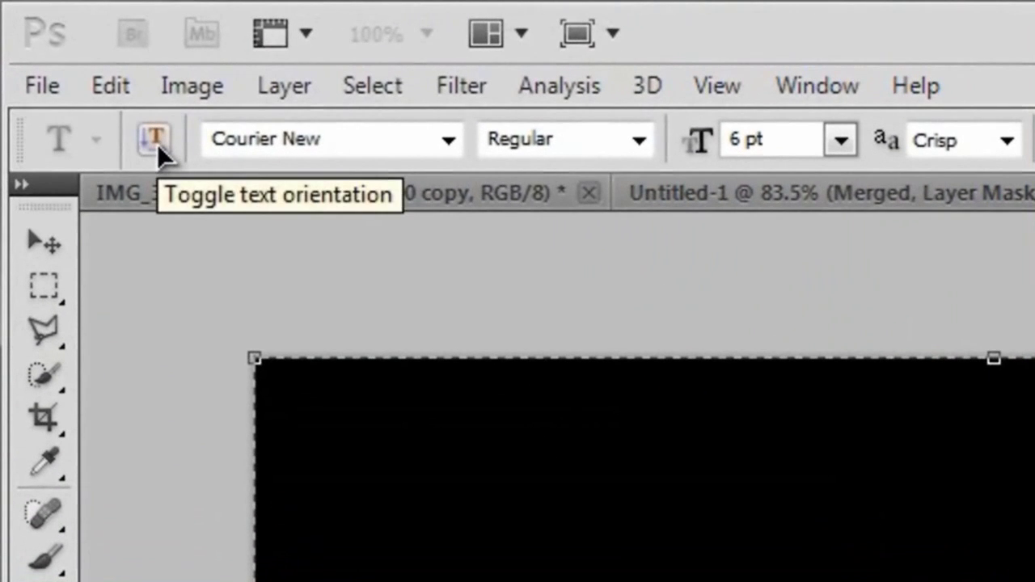
pyautogui.click(156, 144)
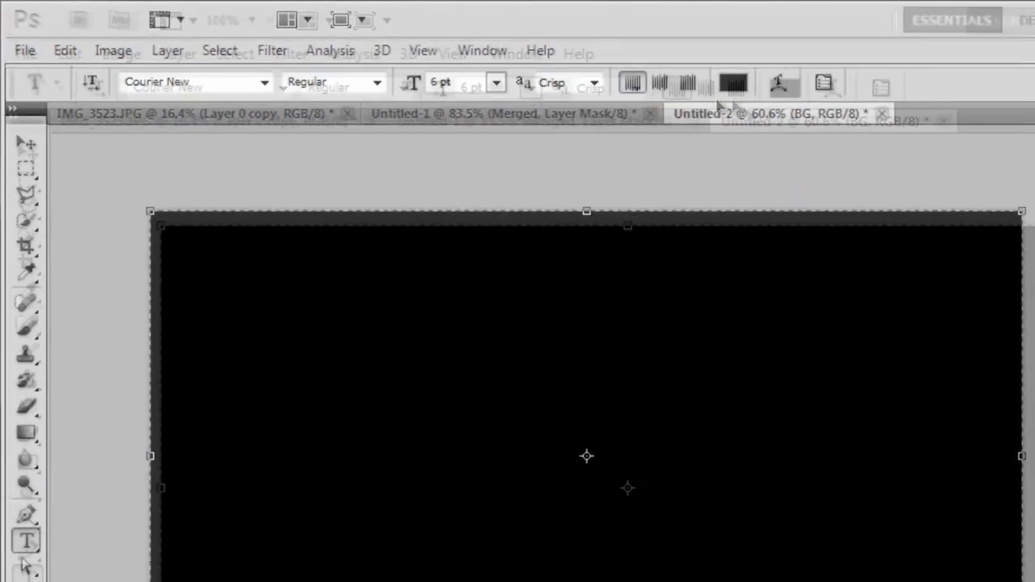
# - Set the text colour to 4eff73, paste the copied symbols into the text box and commit the text
pyautogui.click(939, 106)
pyautogui.doubleClick(652, 438)
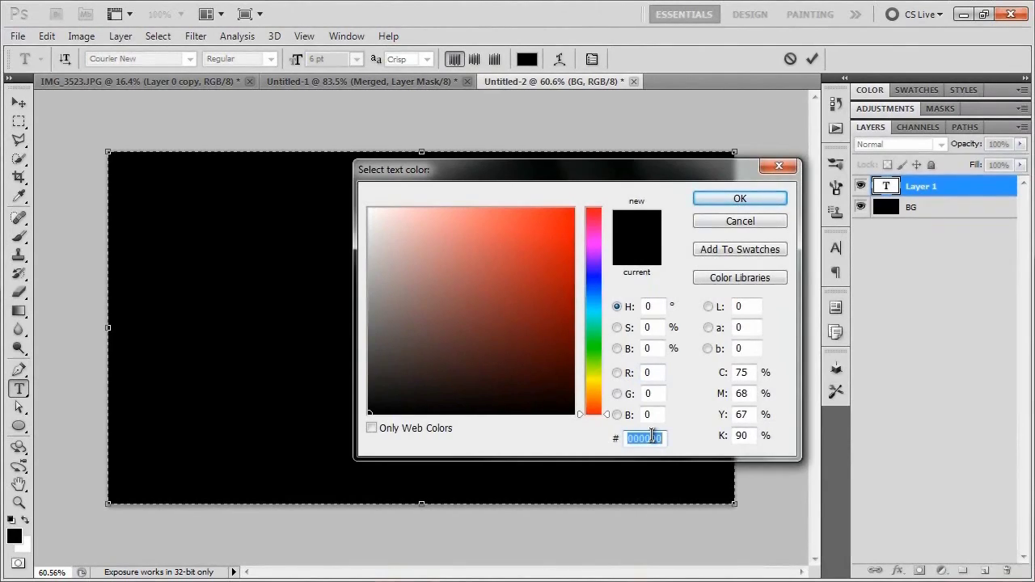
pyautogui.write('4ef')
pyautogui.write('f73')
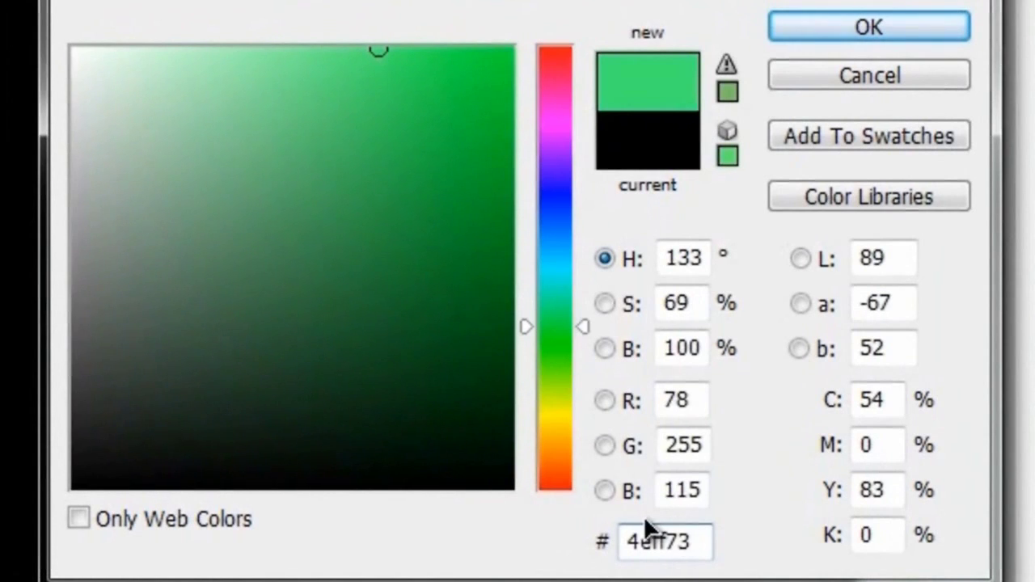
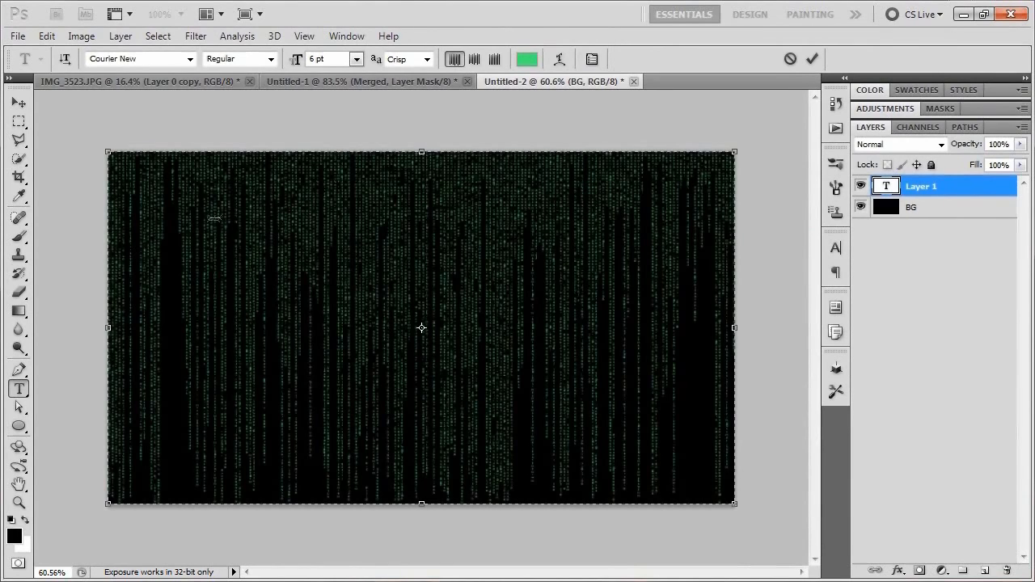
pyautogui.click(813, 60)
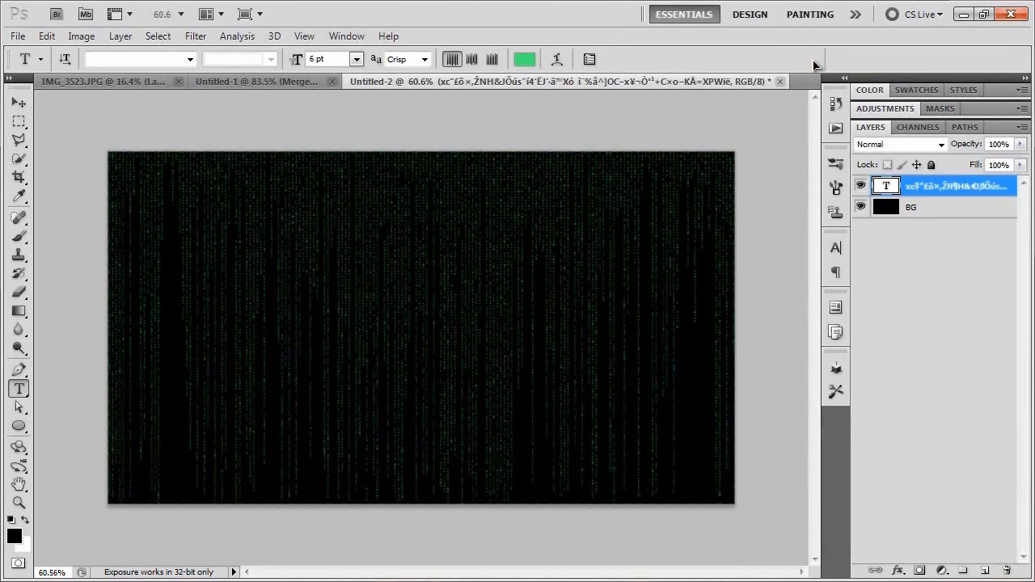
# - Duplicate the green text layer and open the character settings for the copy
pyautogui.hotkey('ctrl', '0')
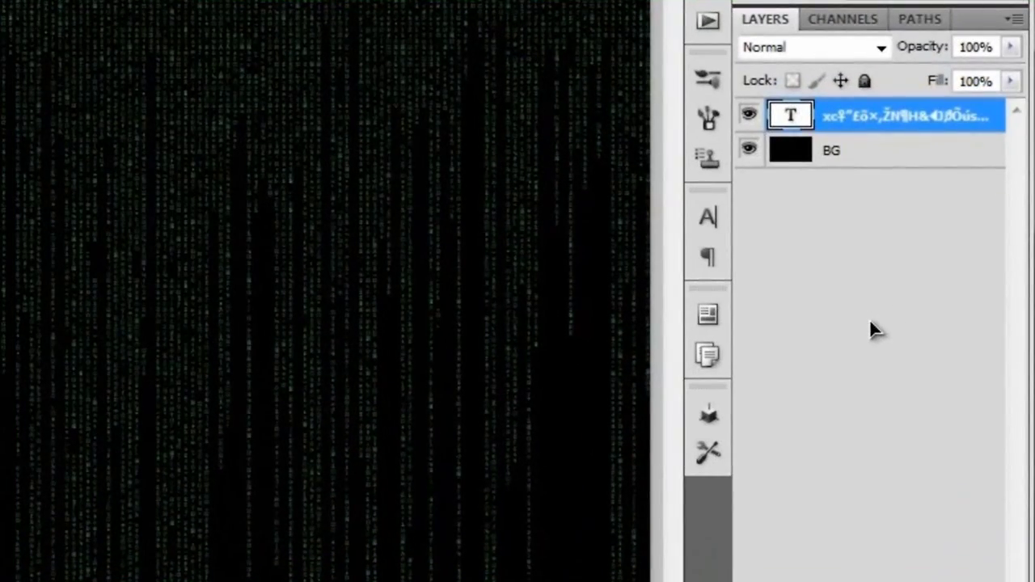
pyautogui.hotkey('ctrl', 'j')
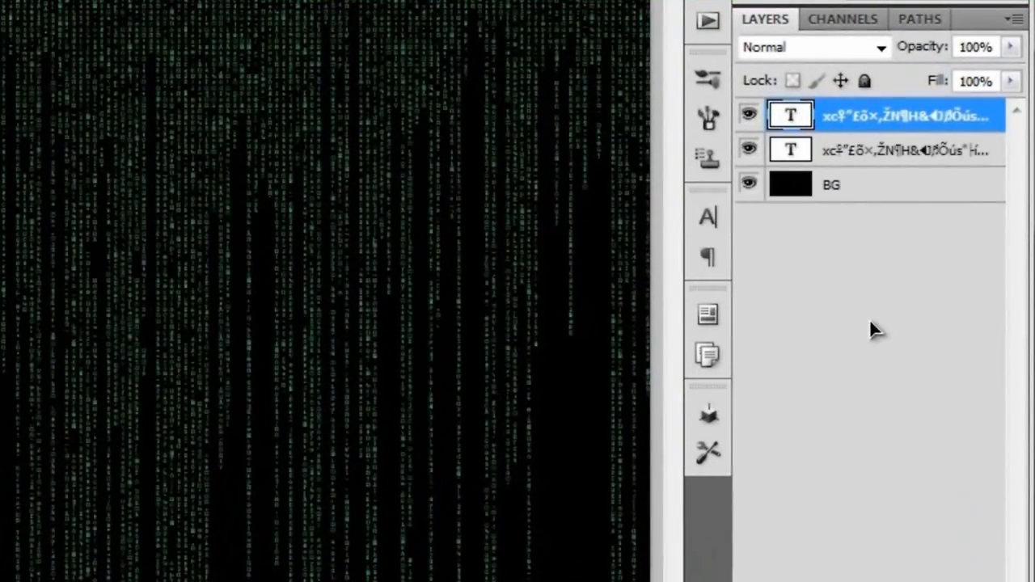
pyautogui.click(710, 218)
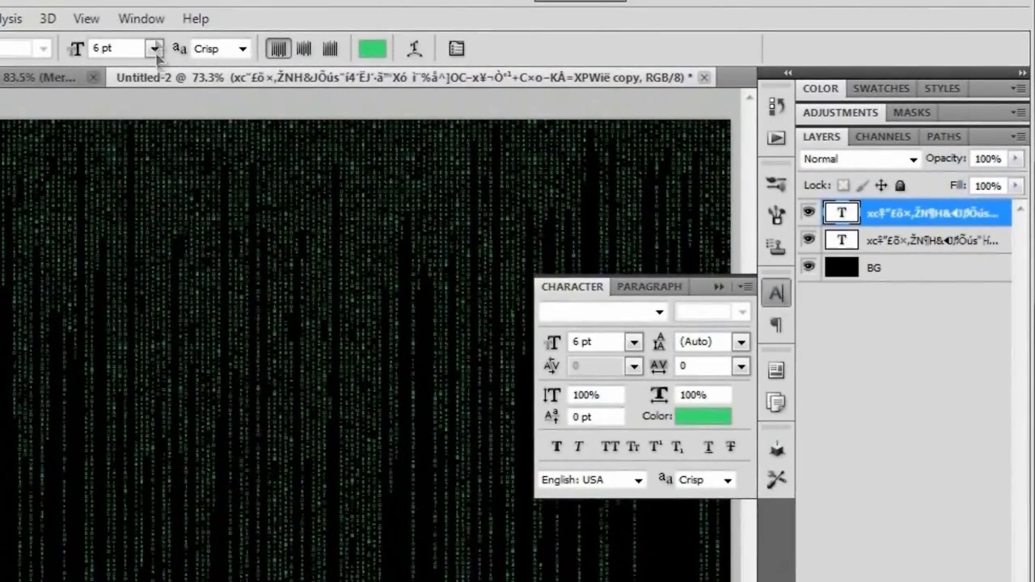
pyautogui.click(143, 18)
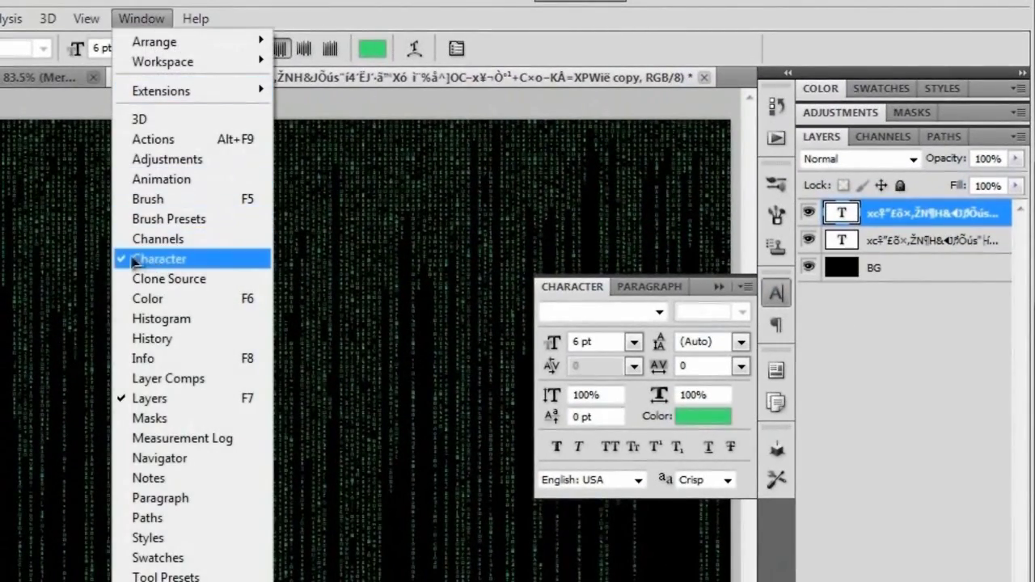
pyautogui.click(142, 17)
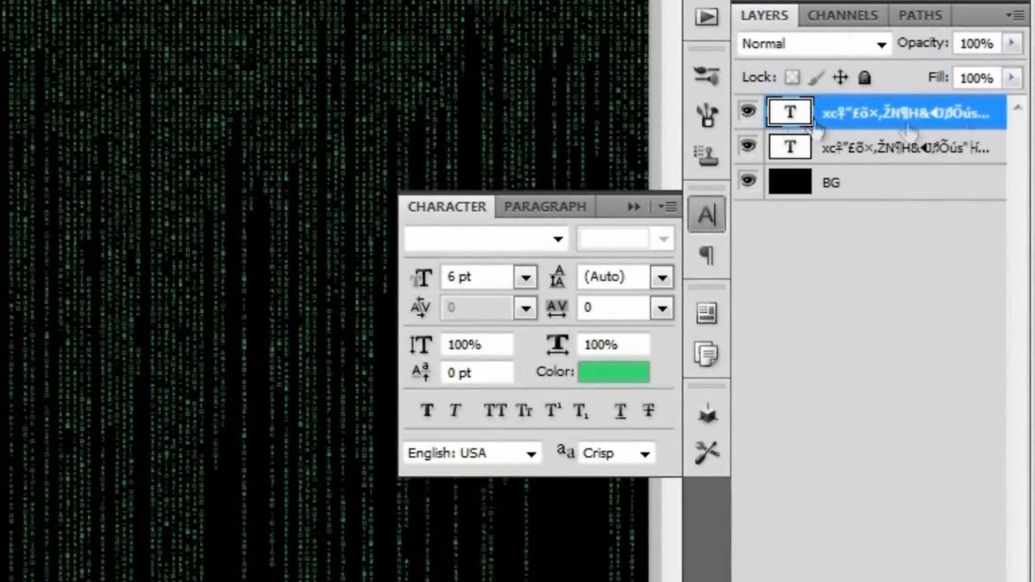
# - Set the duplicated text layer's font size to 8 pt and its tracking to 10
pyautogui.click(526, 277)
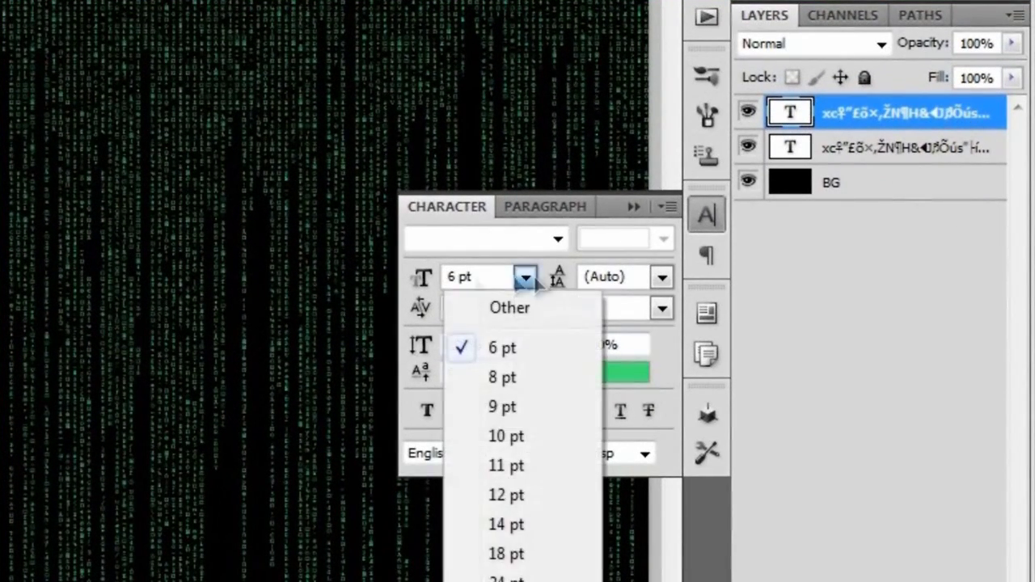
pyautogui.click(503, 378)
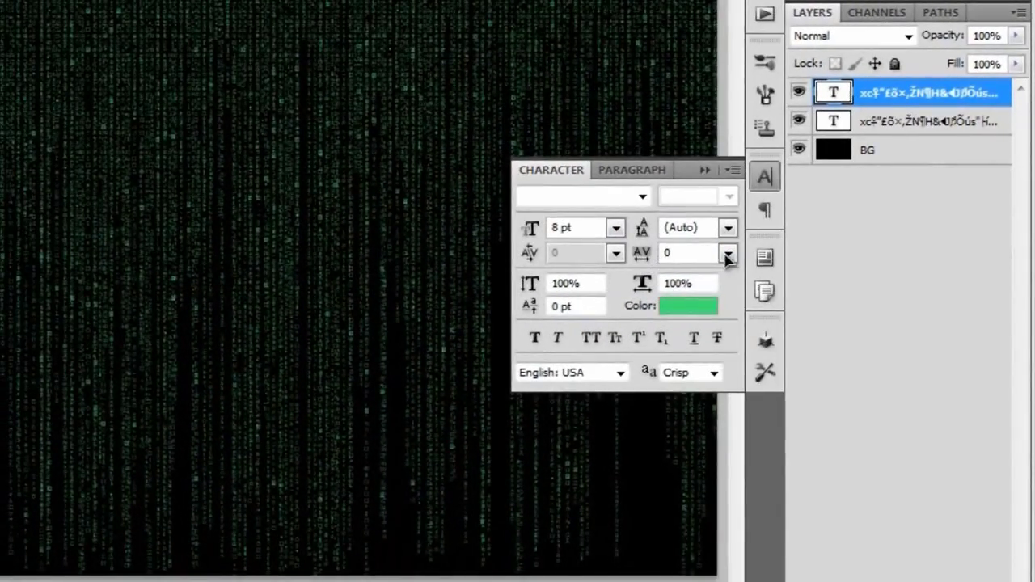
pyautogui.click(674, 298)
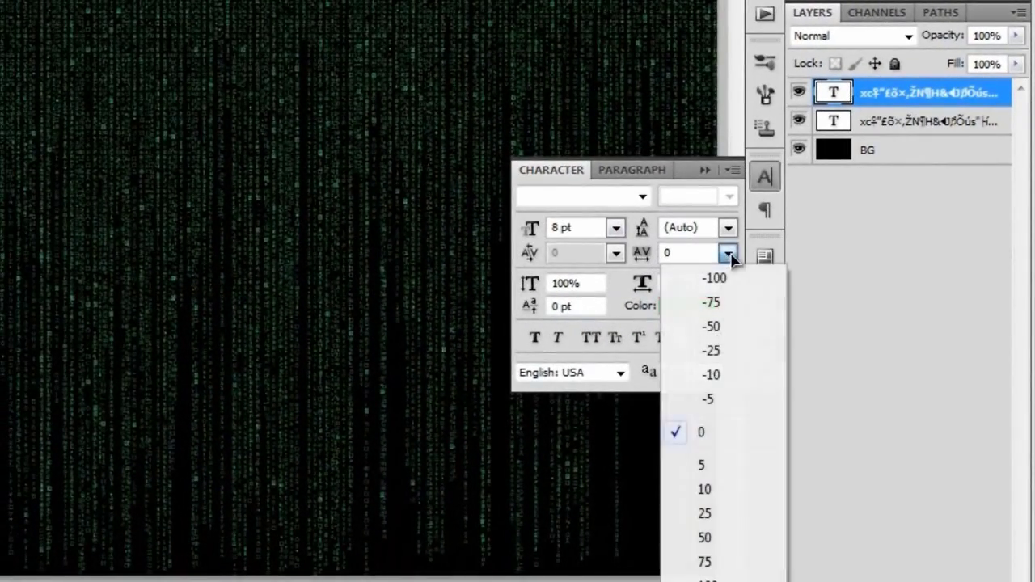
pyautogui.click(721, 489)
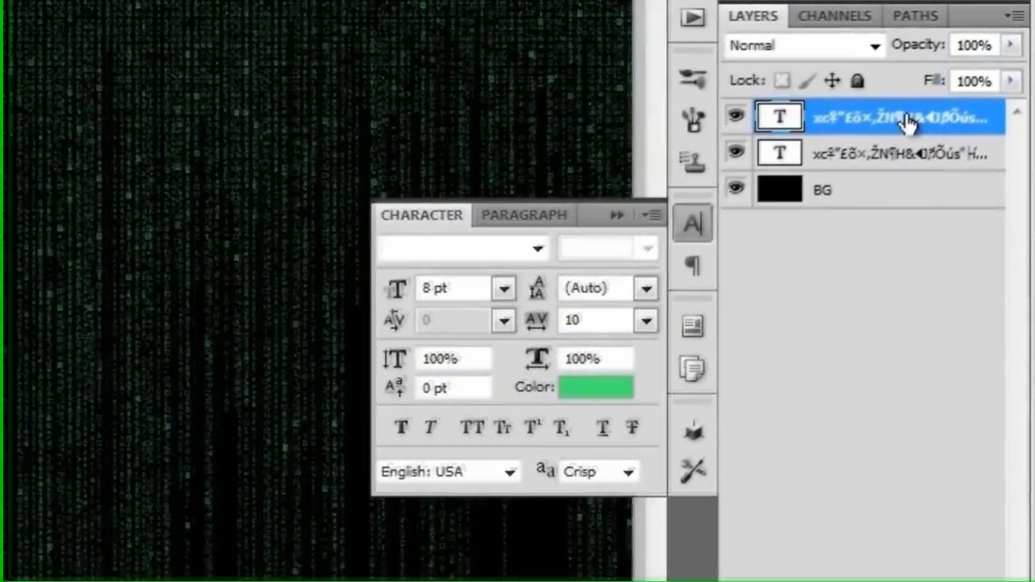
# - Duplicate the 8 pt text layer and set the new copy's font size to 10 pt
pyautogui.hotkey('ctrl', 'j')
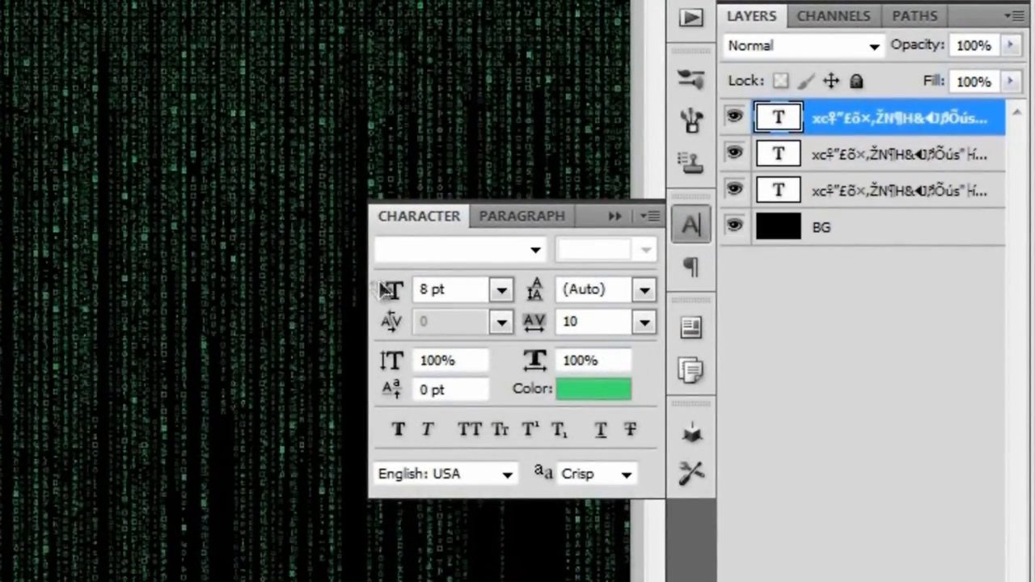
pyautogui.click(502, 291)
pyautogui.click(481, 457)
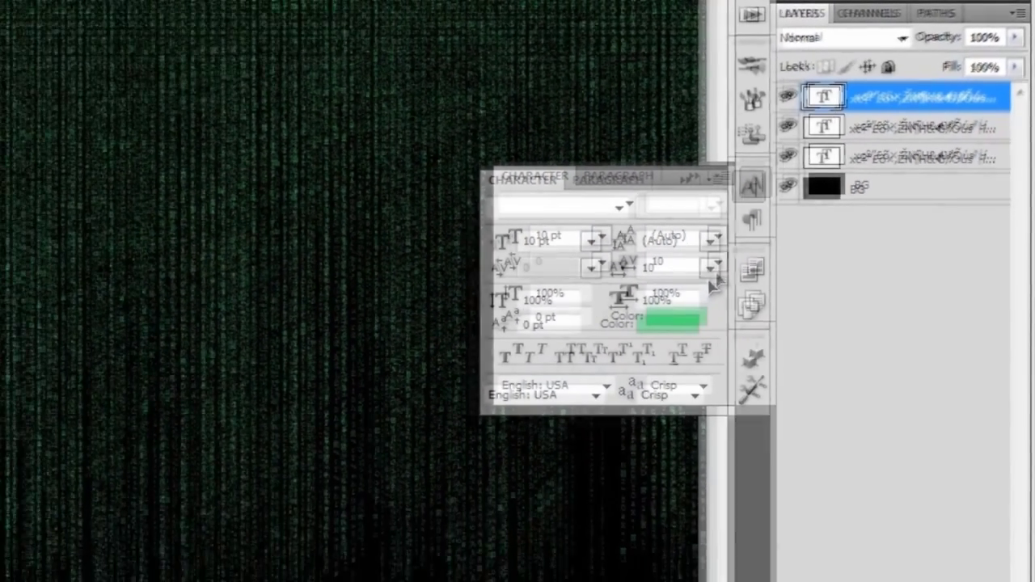
# - Set the 10 pt text layer's tracking to 25 and close the character settings
pyautogui.click(649, 318)
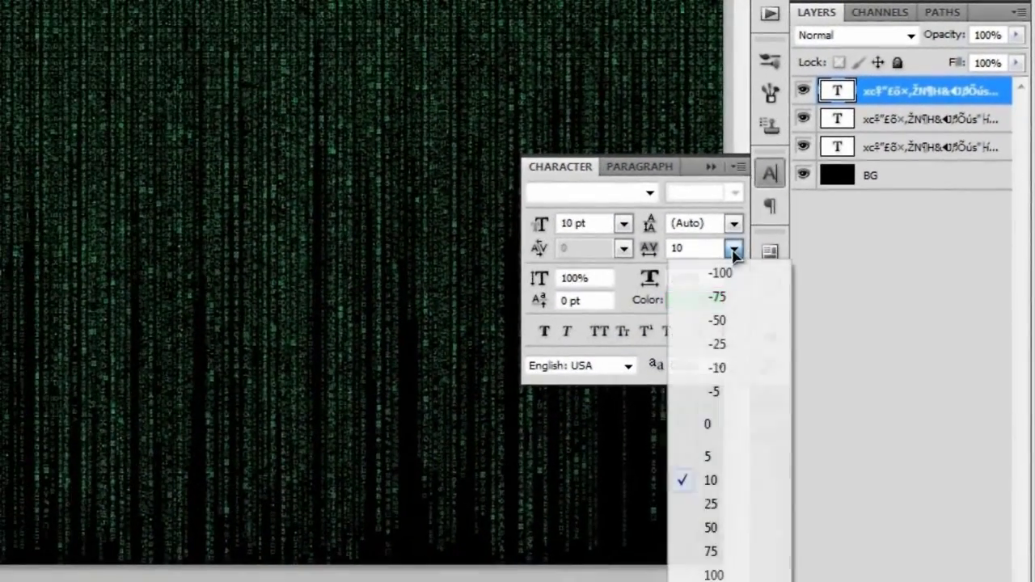
pyautogui.click(717, 502)
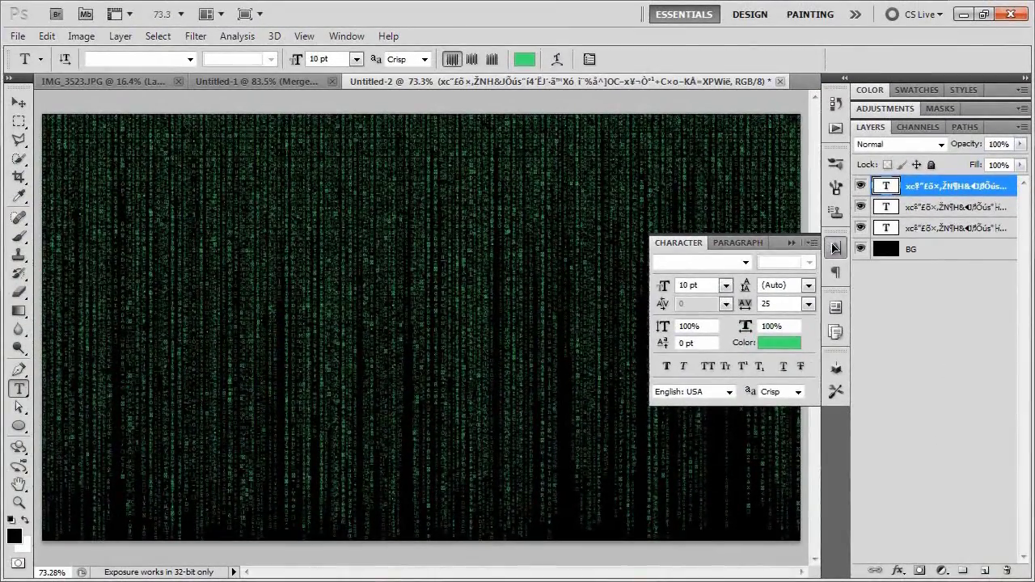
pyautogui.click(835, 246)
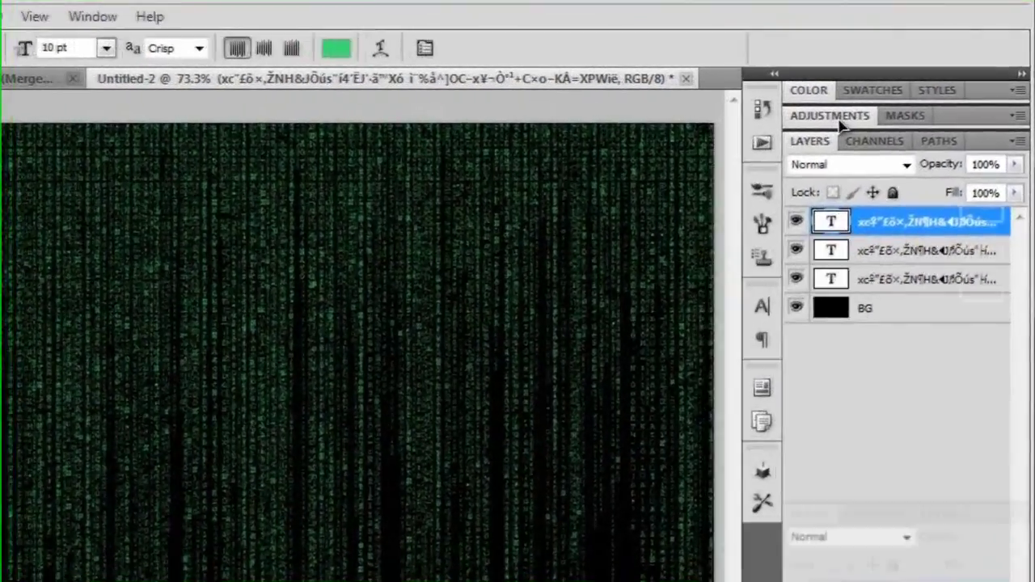
# - Add a Brightness/Contrast adjustment layer above the text layers with brightness 50 and contrast 100
pyautogui.click(839, 118)
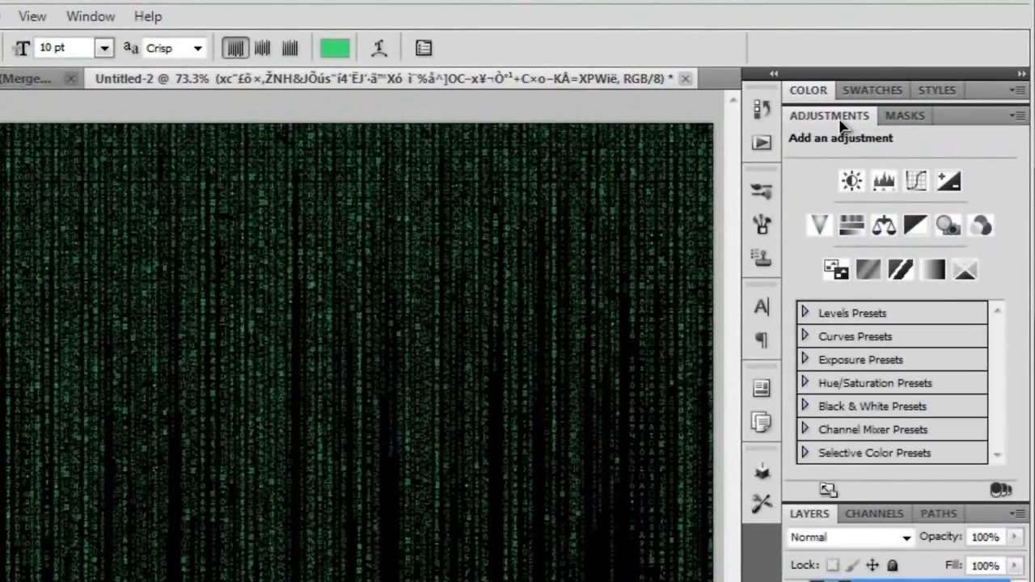
pyautogui.click(91, 16)
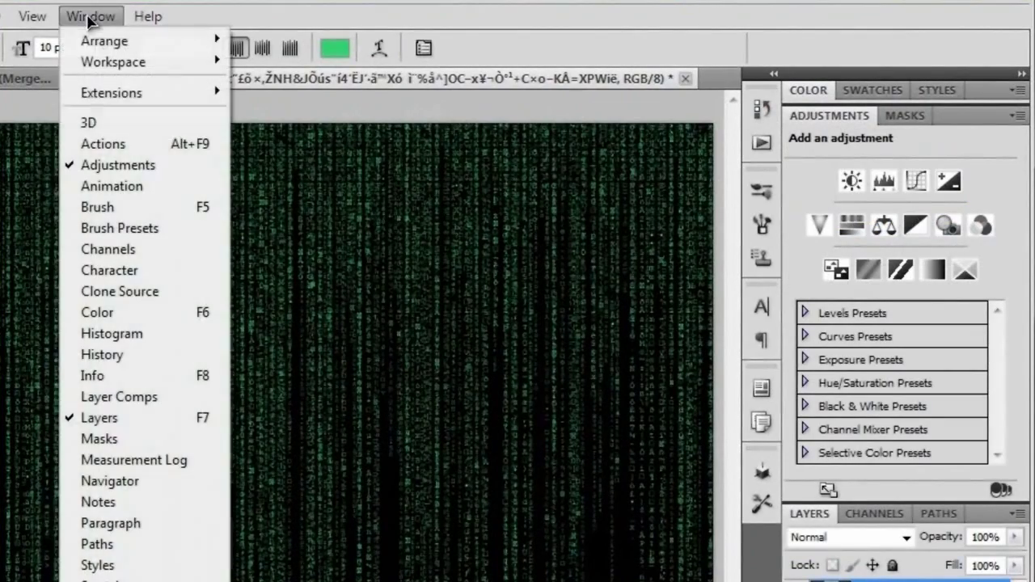
pyautogui.click(121, 165)
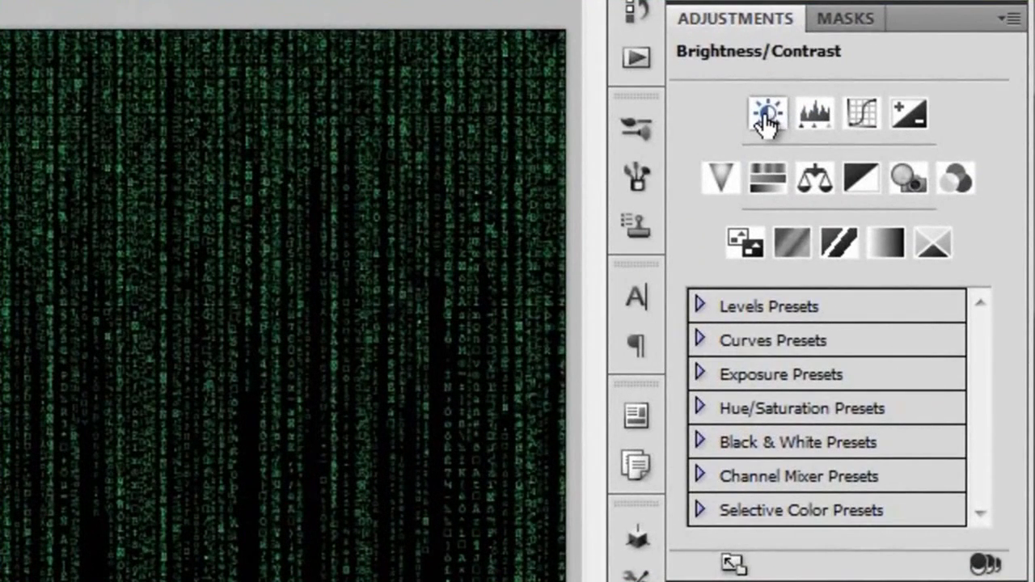
pyautogui.click(766, 118)
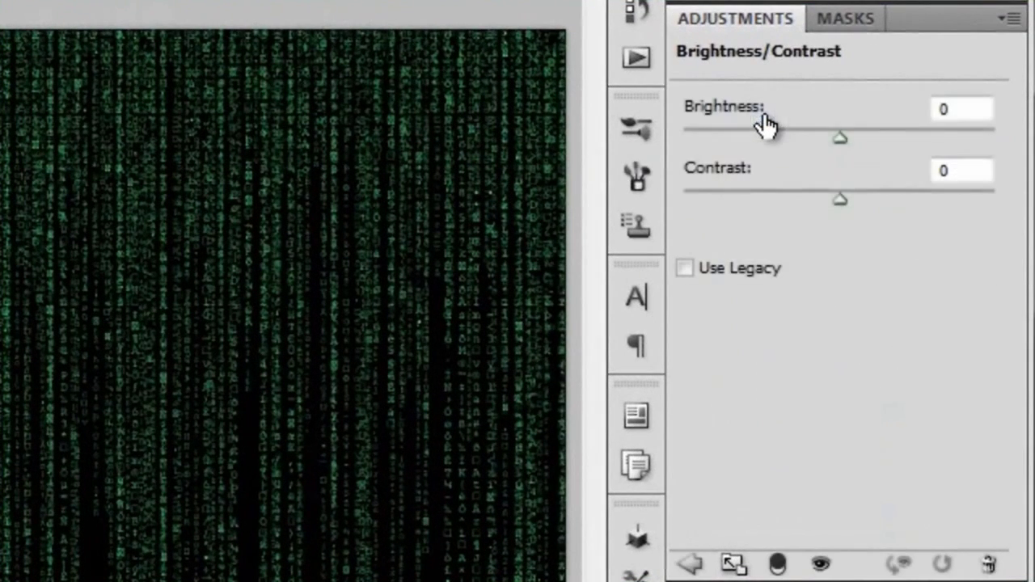
pyautogui.click(959, 109)
pyautogui.write('50')
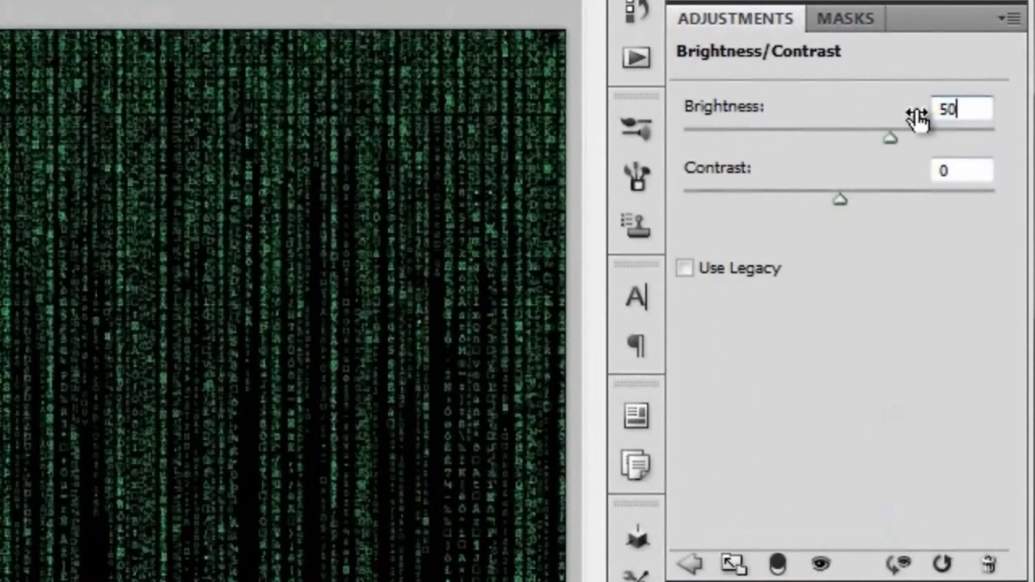
pyautogui.press('Tab')
pyautogui.write('100')
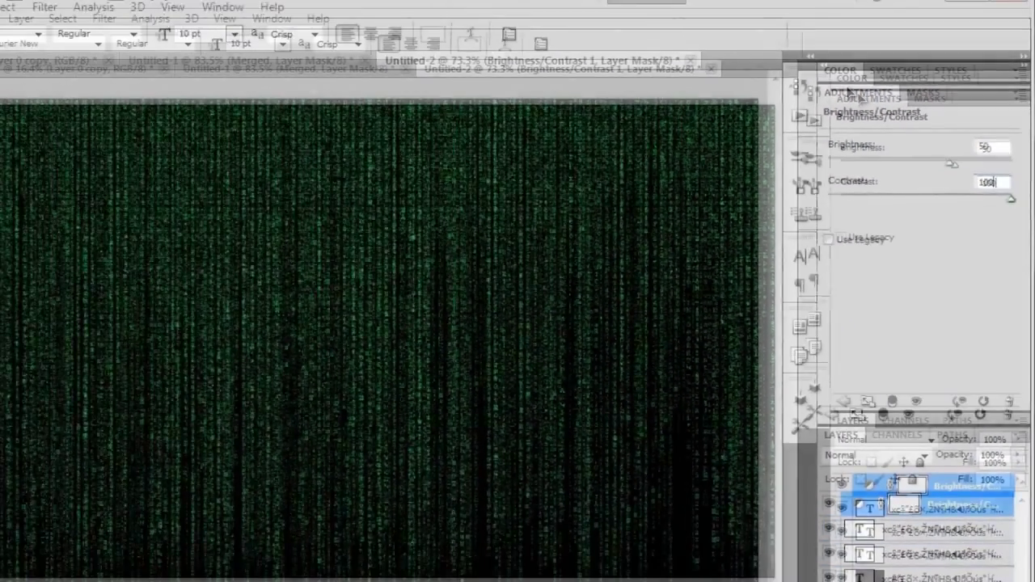
pyautogui.click(859, 92)
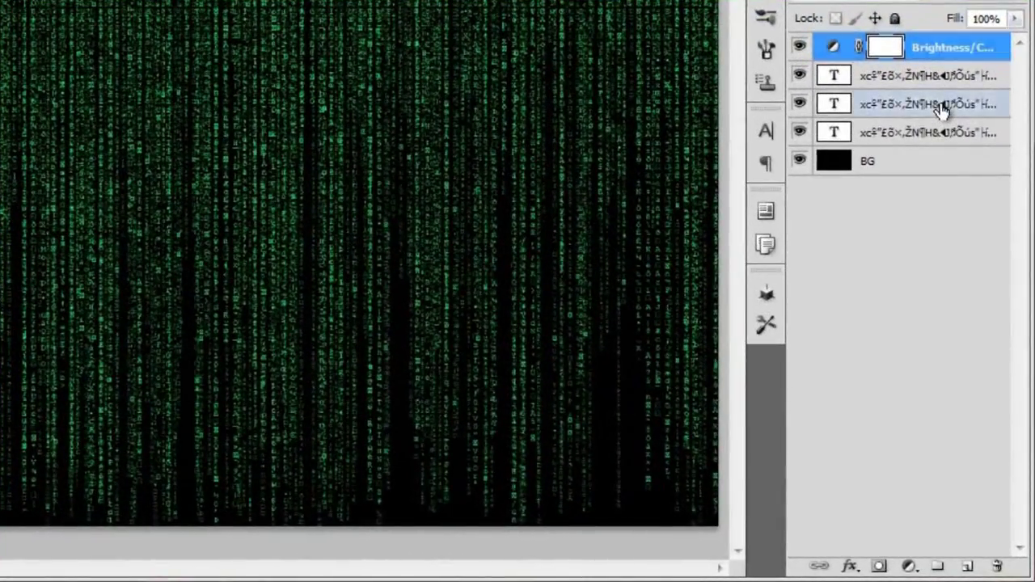
# - Add a layer mask to the middle 8 pt text layer and fill the mask with the Clouds filter
pyautogui.click(943, 111)
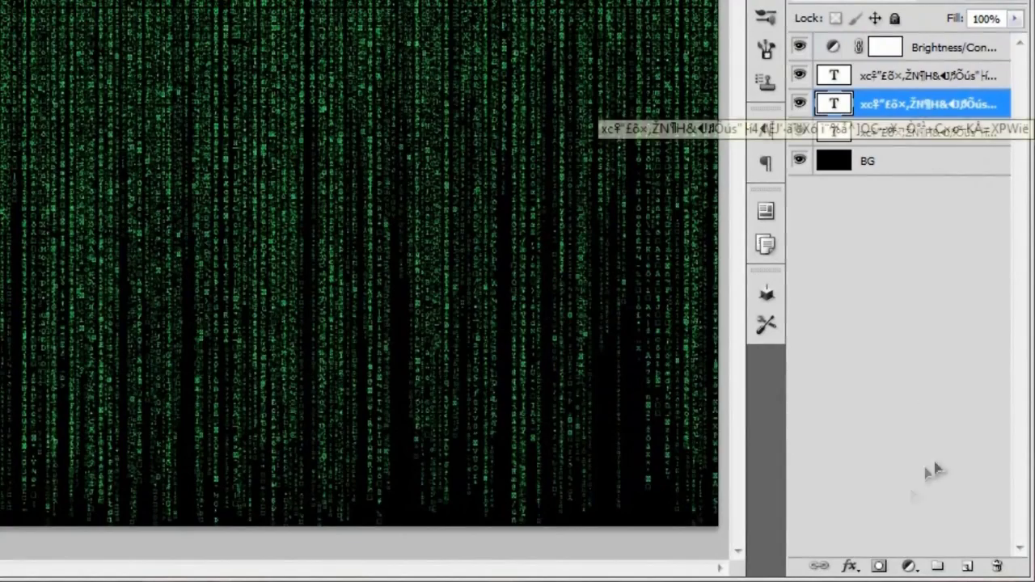
pyautogui.click(879, 566)
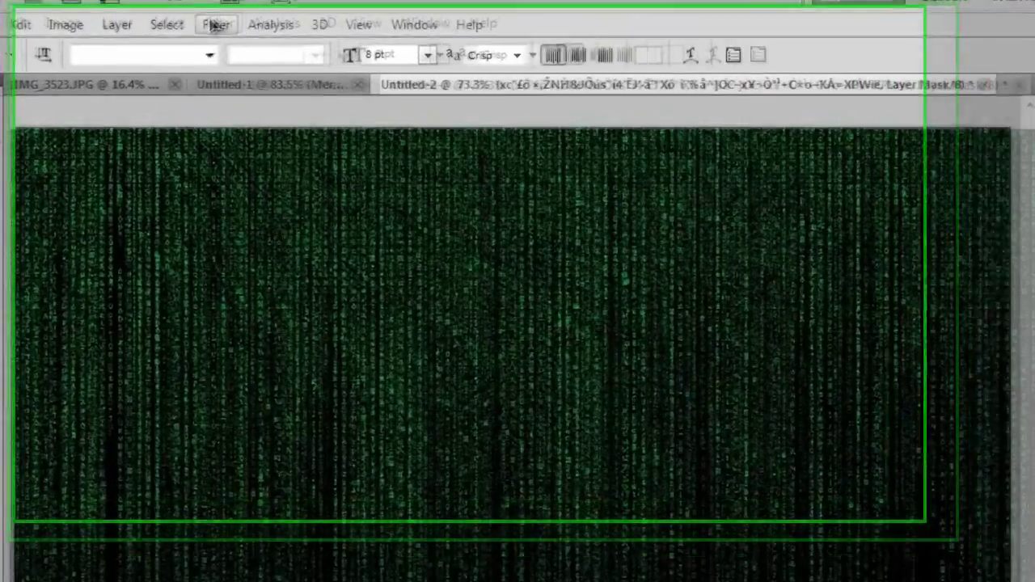
pyautogui.click(195, 35)
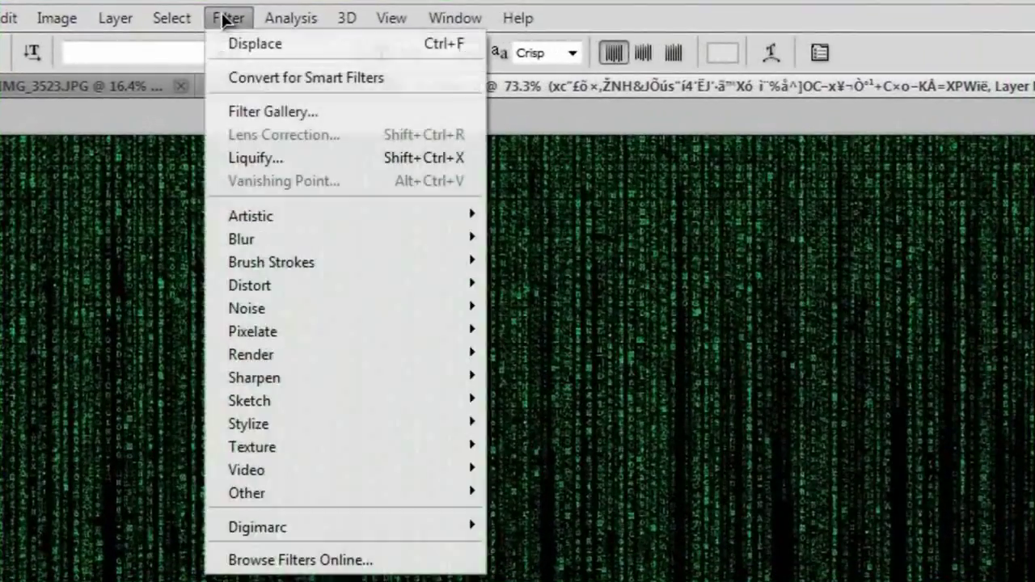
pyautogui.moveTo(270, 353)
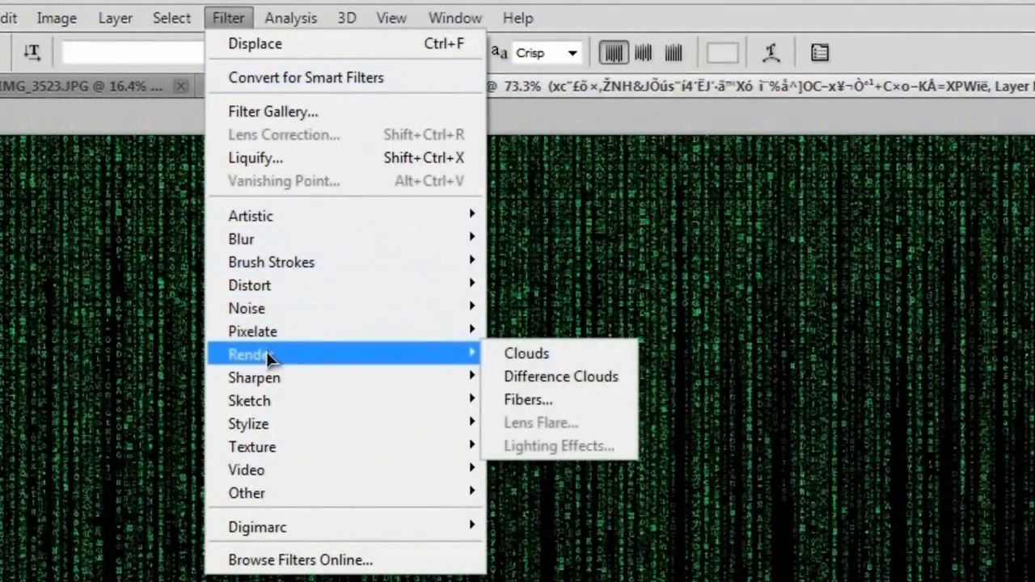
pyautogui.click(624, 358)
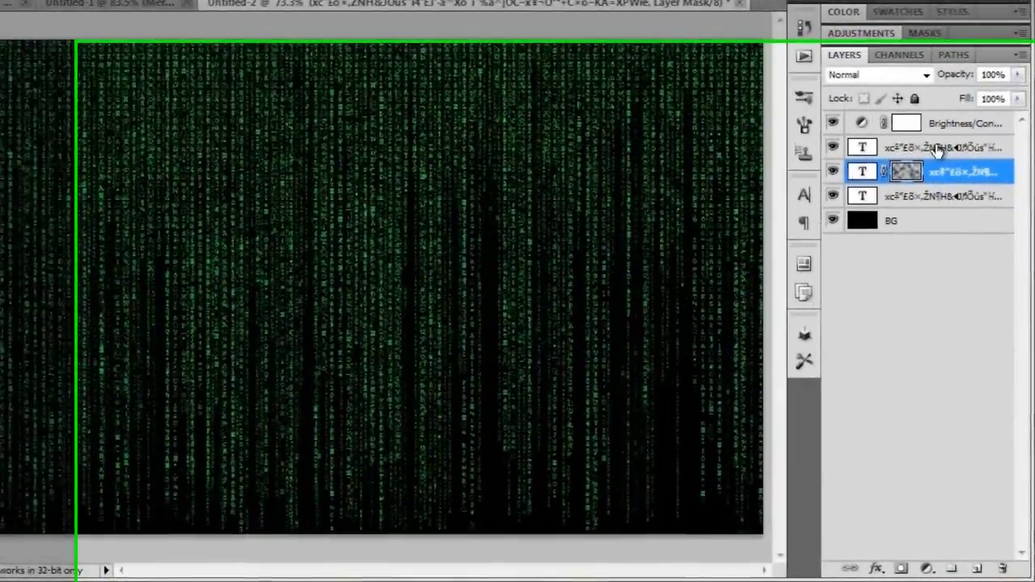
# - Add a layer mask to the uppermost 10 pt text layer and fill it with Clouds
pyautogui.click(938, 149)
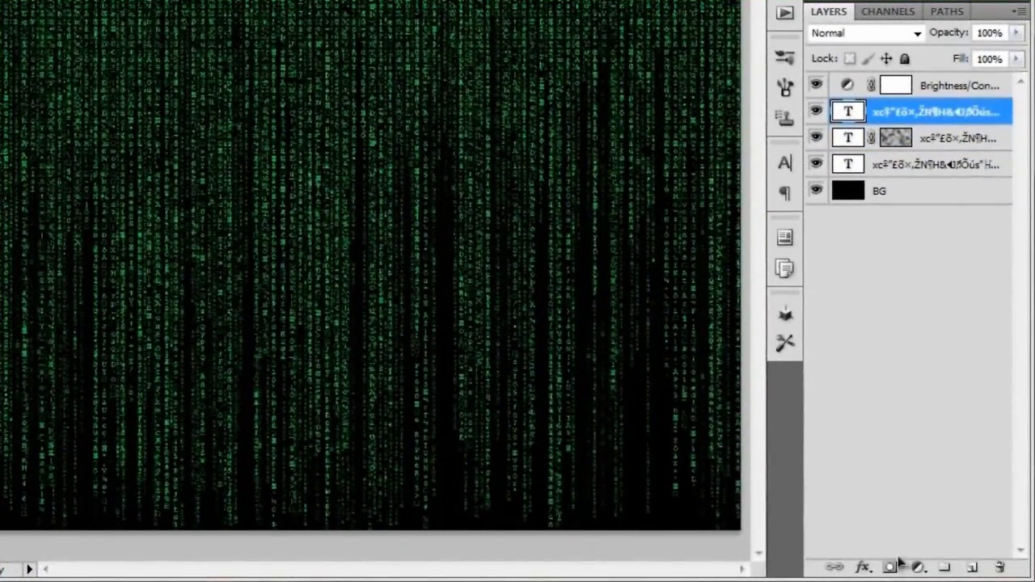
pyautogui.click(902, 569)
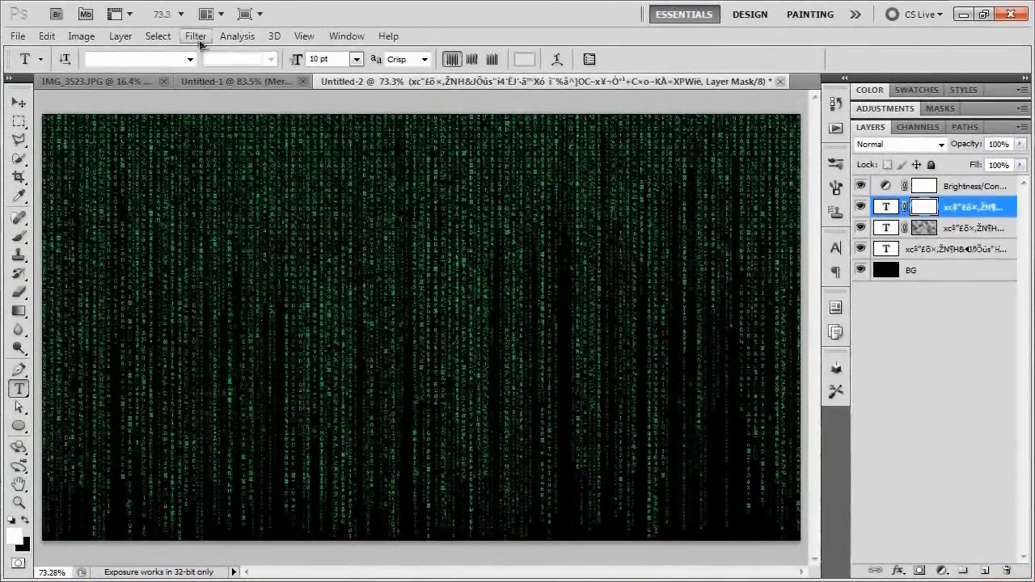
pyautogui.click(196, 36)
pyautogui.click(260, 58)
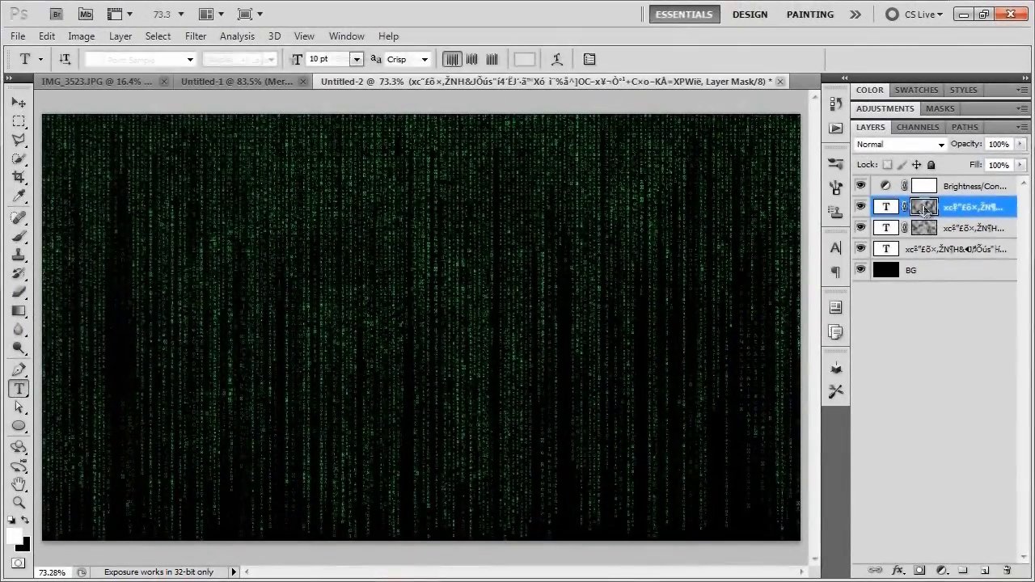
# - Brighten the 10 pt text layer's cloud mask with Levels, setting the white input level to 167
pyautogui.hotkey('ctrl', 'l')
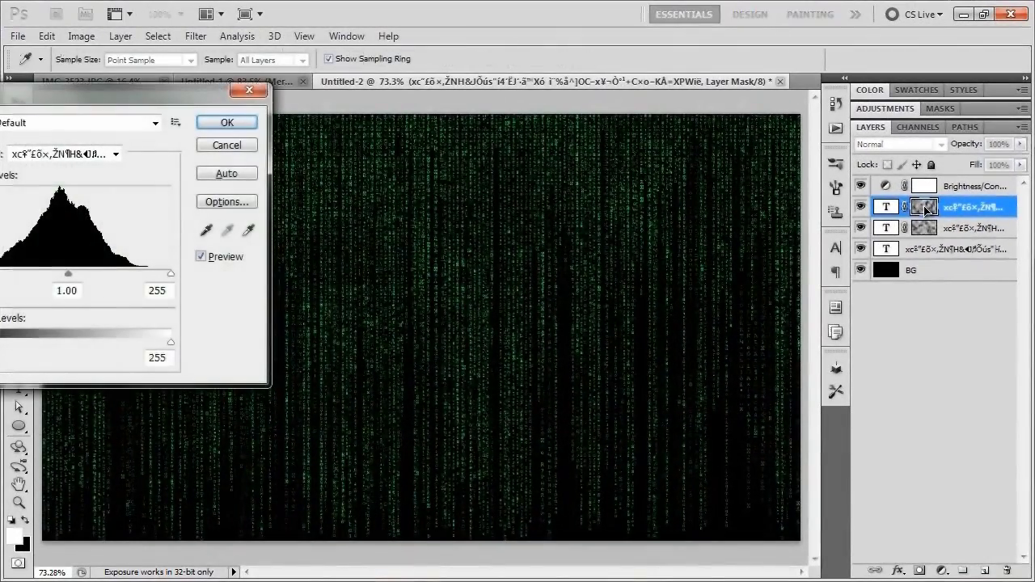
pyautogui.moveTo(116, 98); pyautogui.dragTo(875, 21)
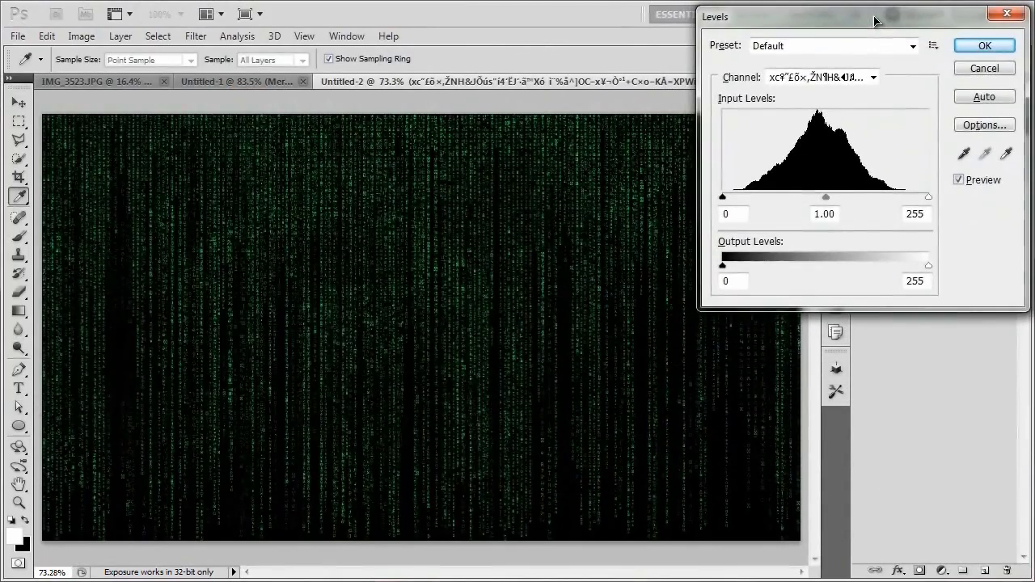
pyautogui.moveTo(930, 197); pyautogui.dragTo(860, 201)
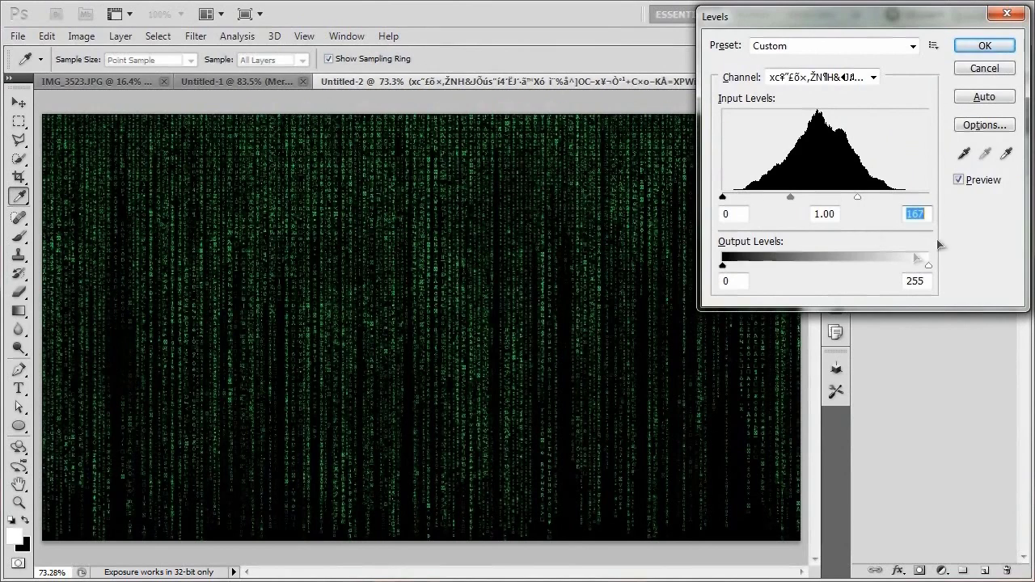
pyautogui.click(959, 180)
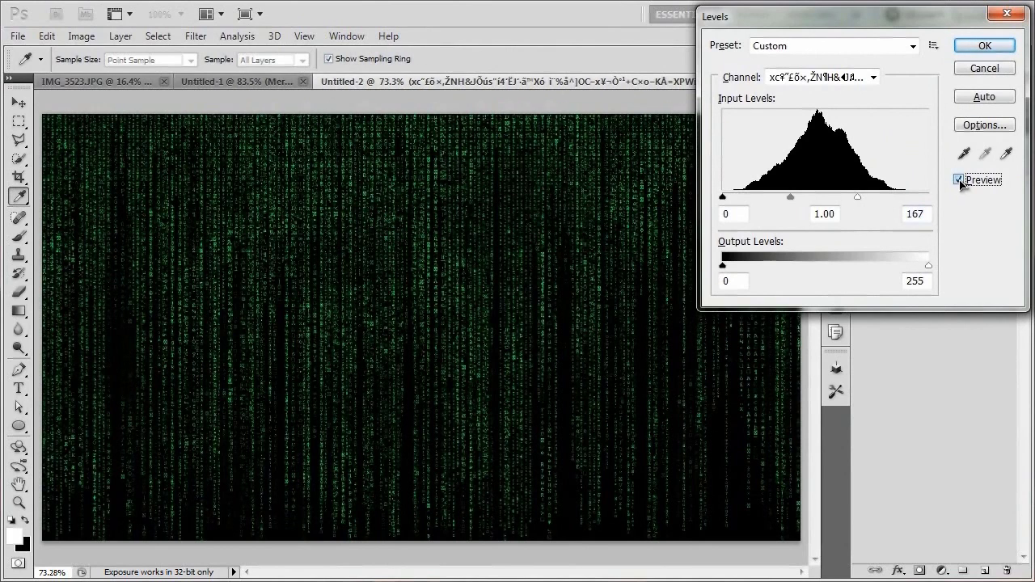
pyautogui.click(985, 46)
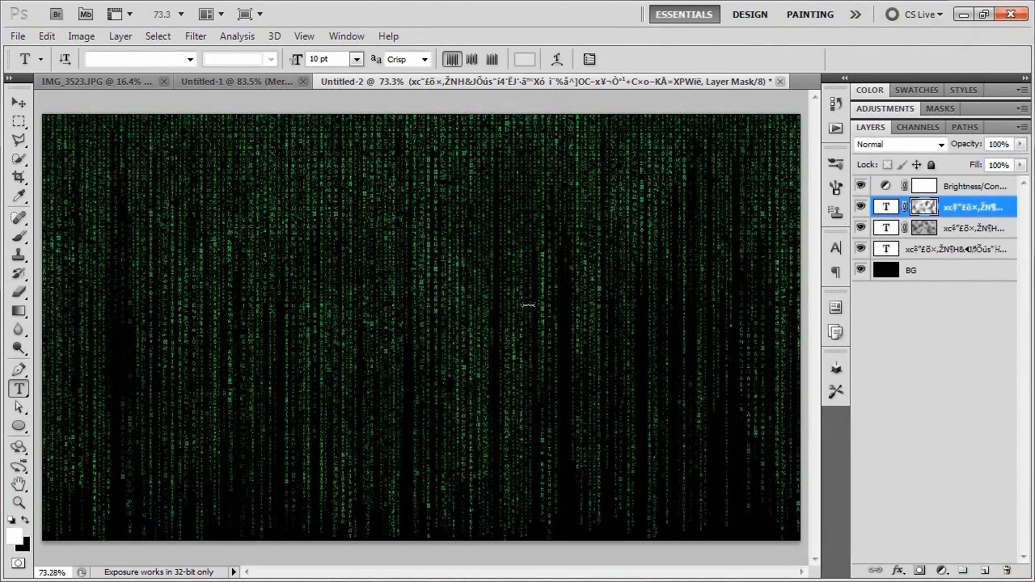
# - Duplicate the three text layers within the document and merge the copies into a single layer
pyautogui.click(19, 102)
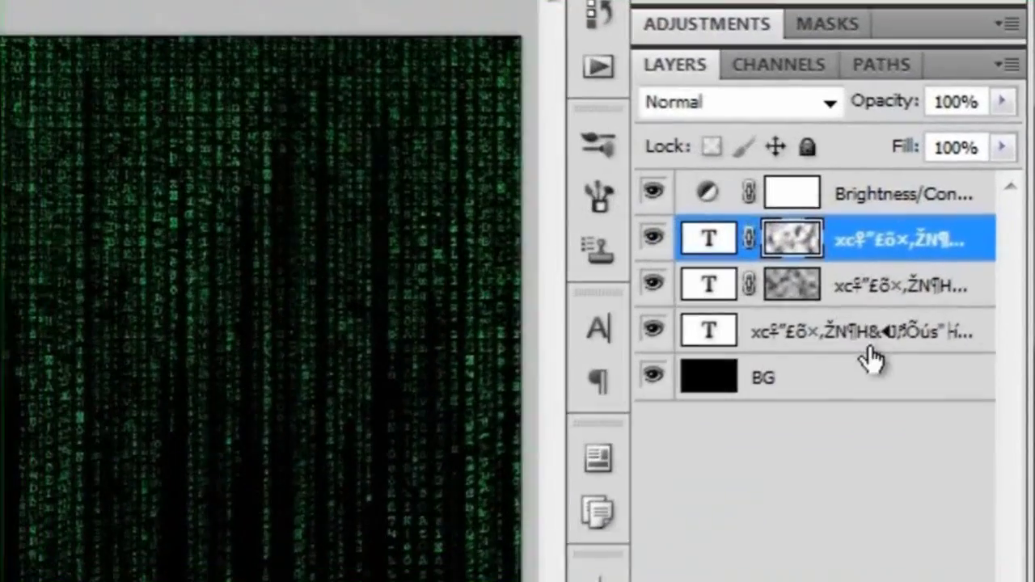
pyautogui.keyDown('shift'); pyautogui.click(872, 341); pyautogui.keyUp('shift')
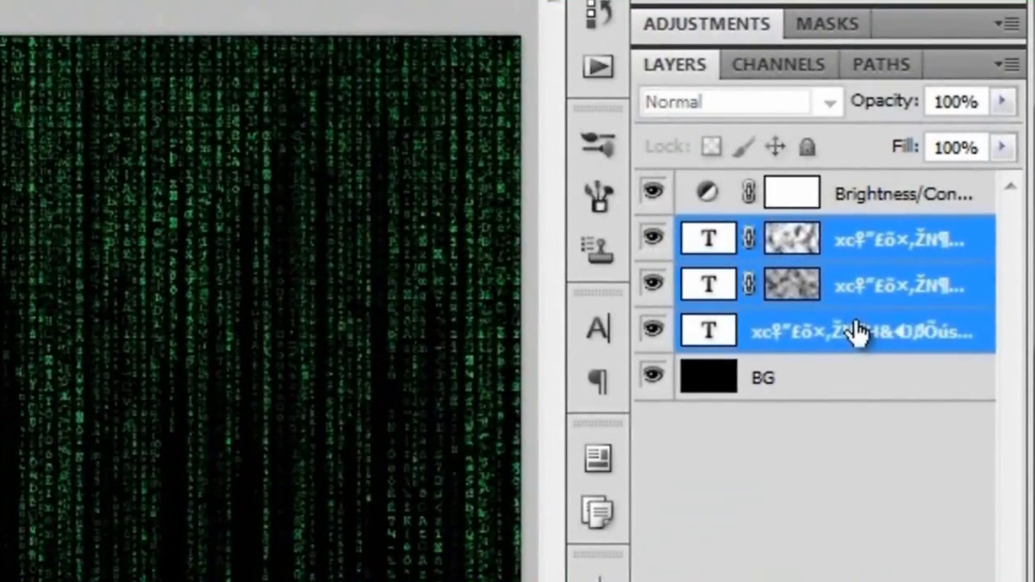
pyautogui.rightClick(856, 331)
pyautogui.click(613, 132)
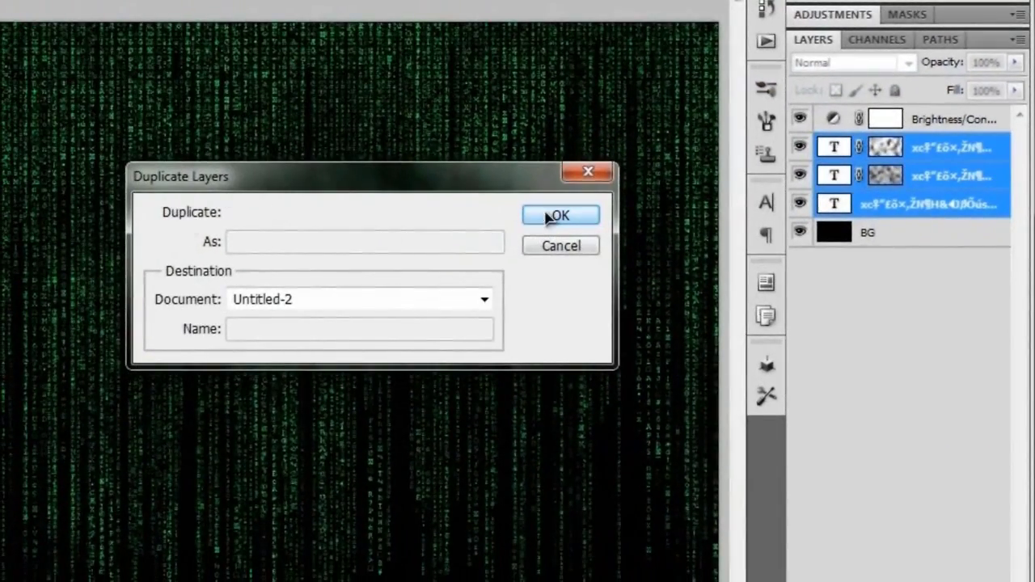
pyautogui.click(549, 216)
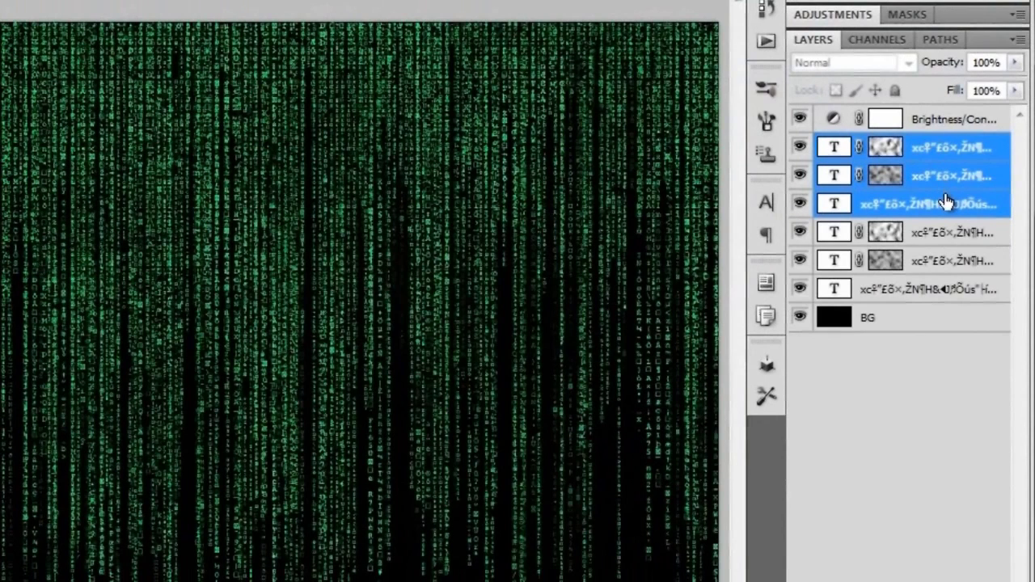
pyautogui.hotkey('ctrl', 'e')
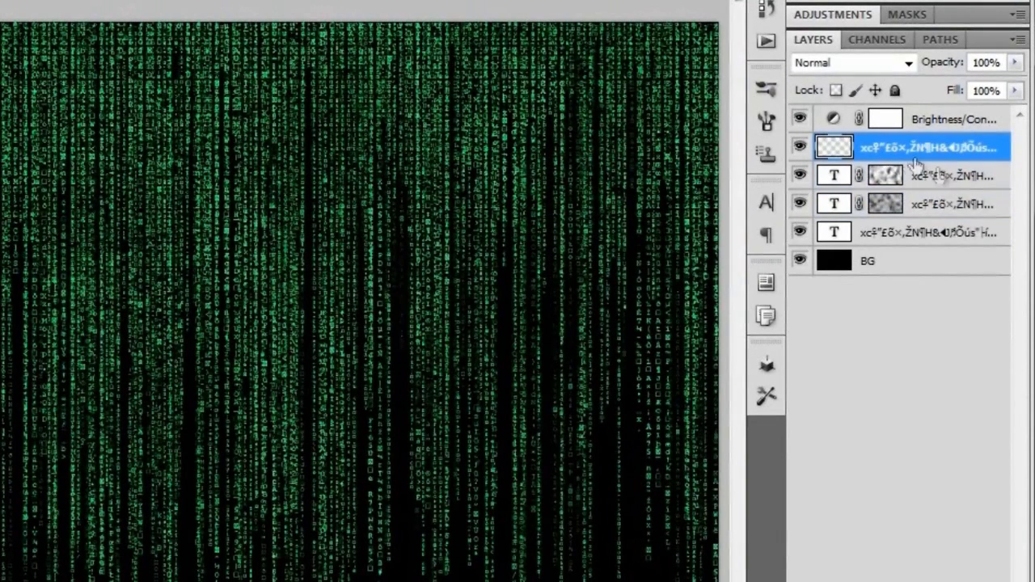
# - Move the merged layer directly above the BG layer and rename it Blur
pyautogui.moveTo(916, 150); pyautogui.dragTo(913, 243)
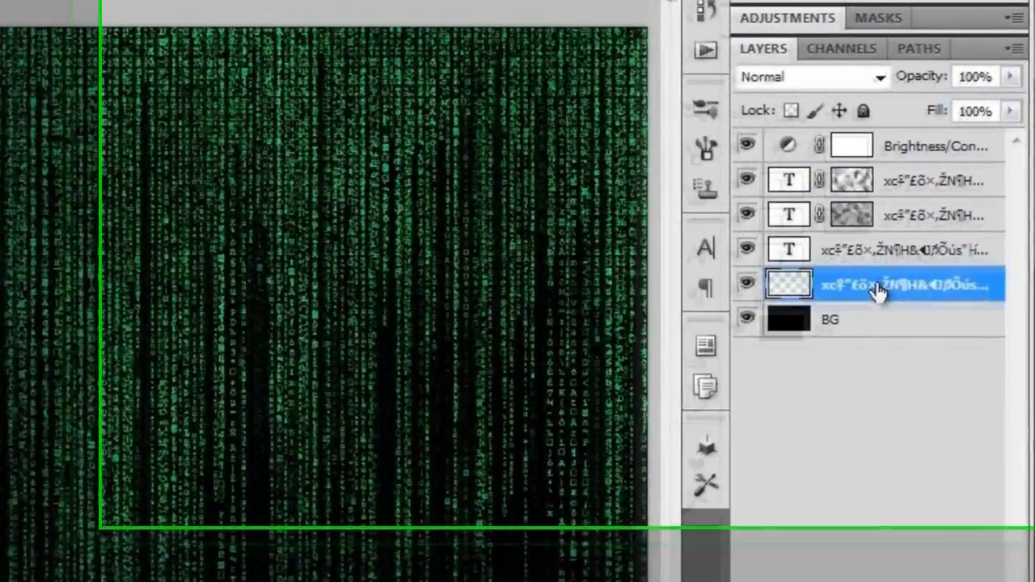
pyautogui.doubleClick(907, 232)
pyautogui.write('Blur')
pyautogui.press('Return')
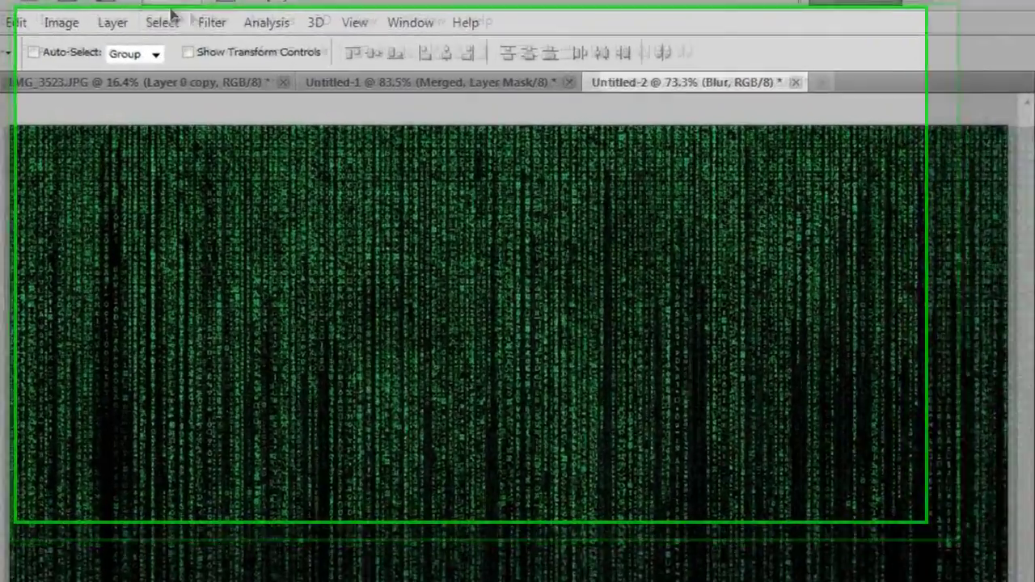
# - Apply a Motion Blur to the Blur layer with an angle of 90° and a distance of 15 pixels, and inspect the result up close
pyautogui.click(195, 35)
pyautogui.moveTo(264, 235)
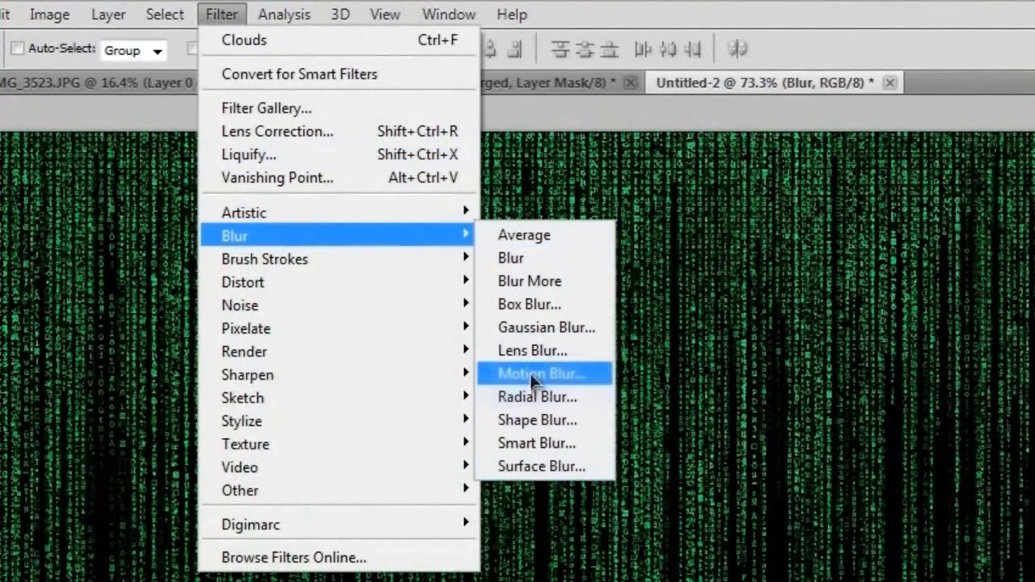
pyautogui.click(579, 381)
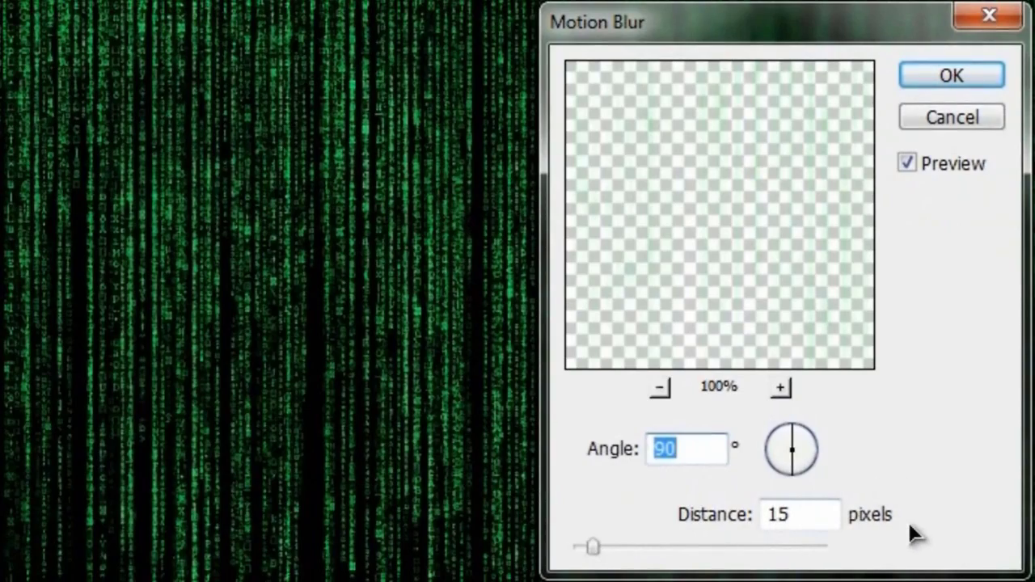
pyautogui.click(960, 91)
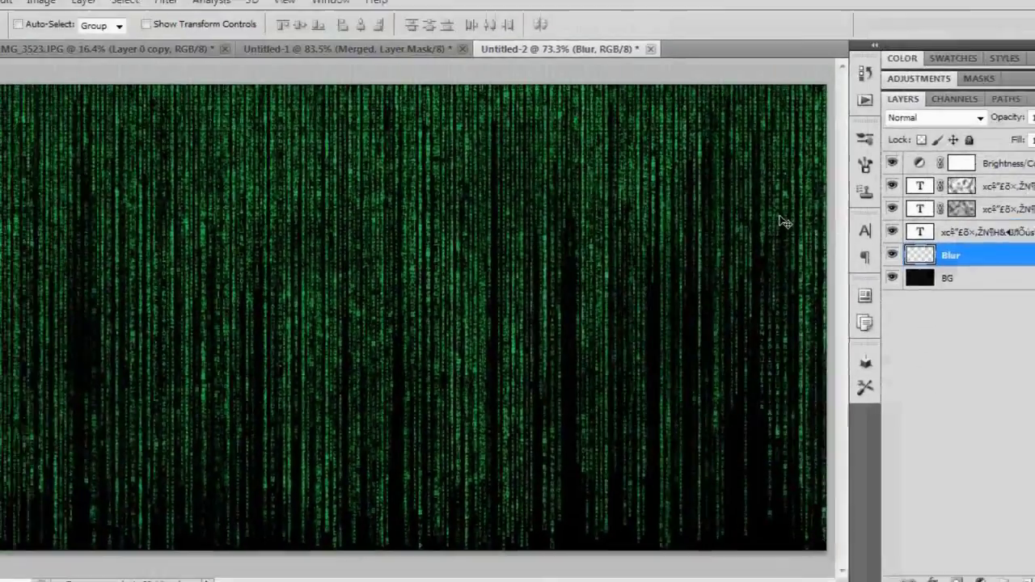
pyautogui.hotkey('ctrl', '1')
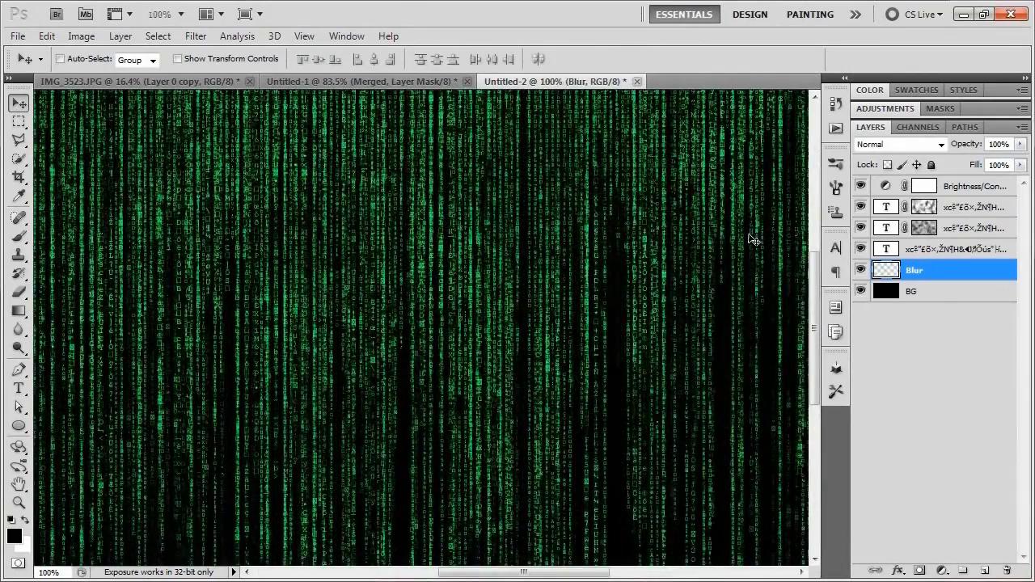
pyautogui.moveTo(339, 351); pyautogui.dragTo(504, 371)
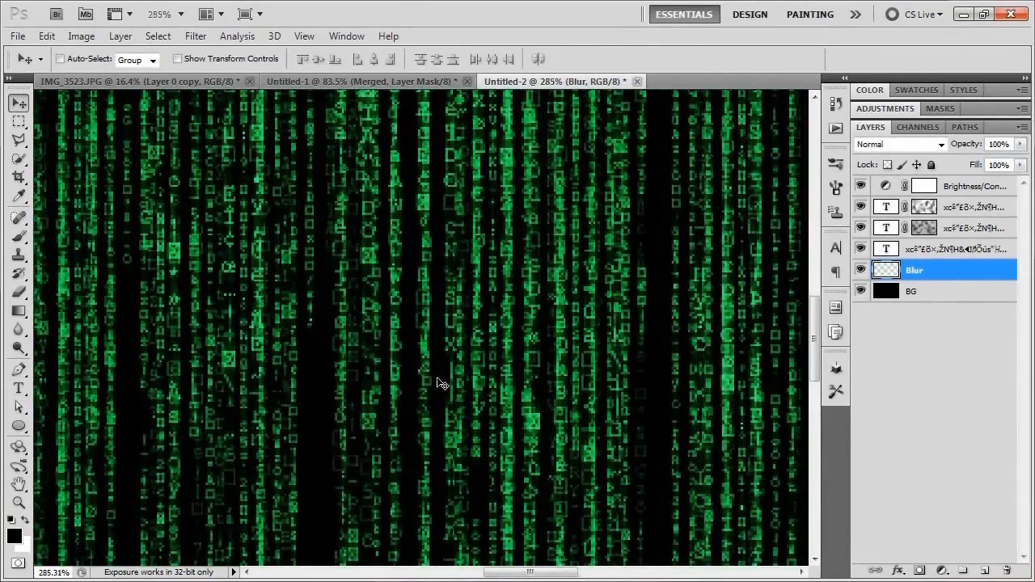
# - Toggle the Blur layer off and on to compare the code with and without the blurred glow
pyautogui.moveTo(441, 383); pyautogui.dragTo(440, 382)
pyautogui.click(861, 270)
pyautogui.click(861, 270)
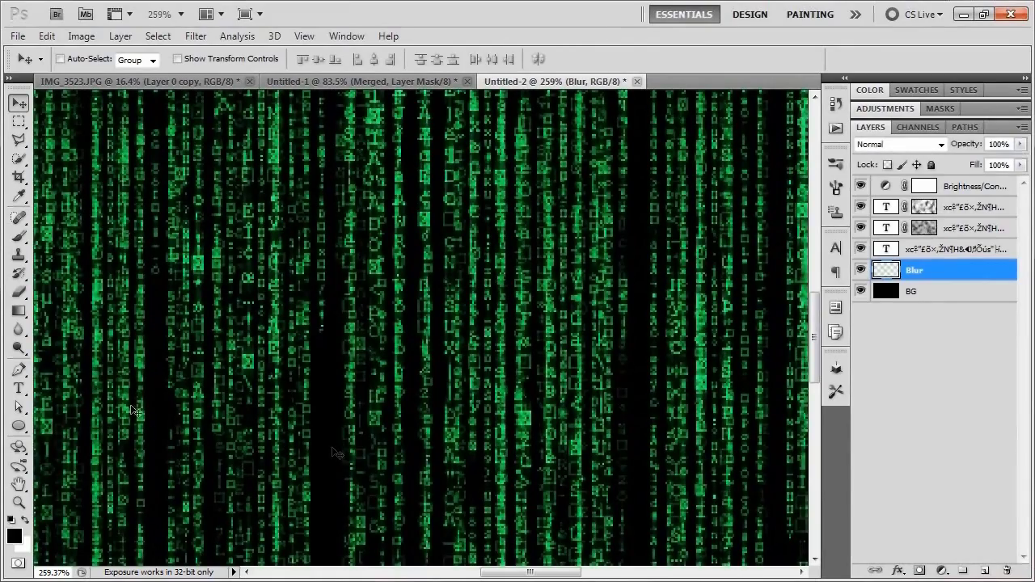
pyautogui.moveTo(672, 330); pyautogui.dragTo(644, 330)
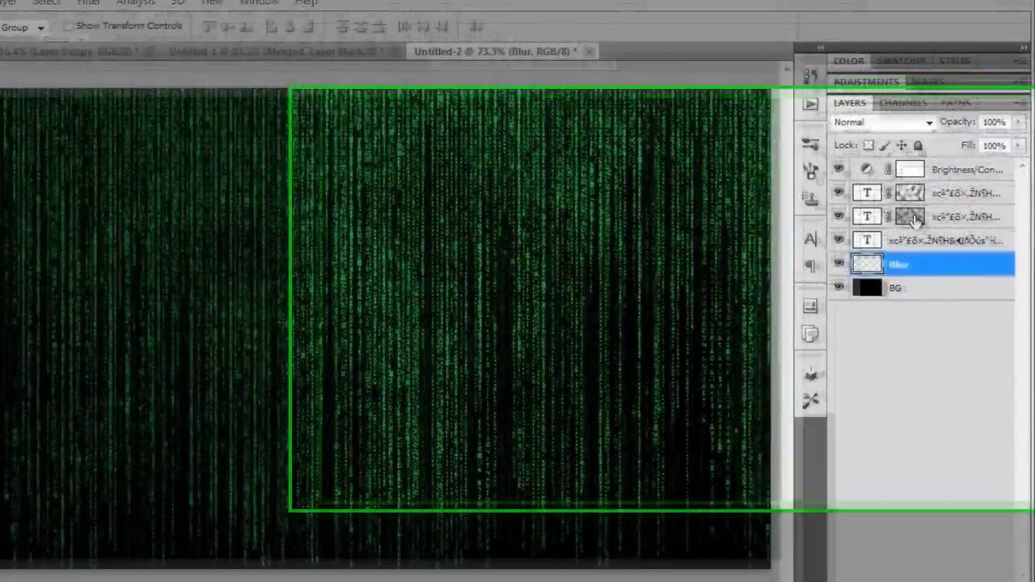
# - Paint black areas into the cloud masks of the two masked text layers with a 500 px brush
pyautogui.click(915, 218)
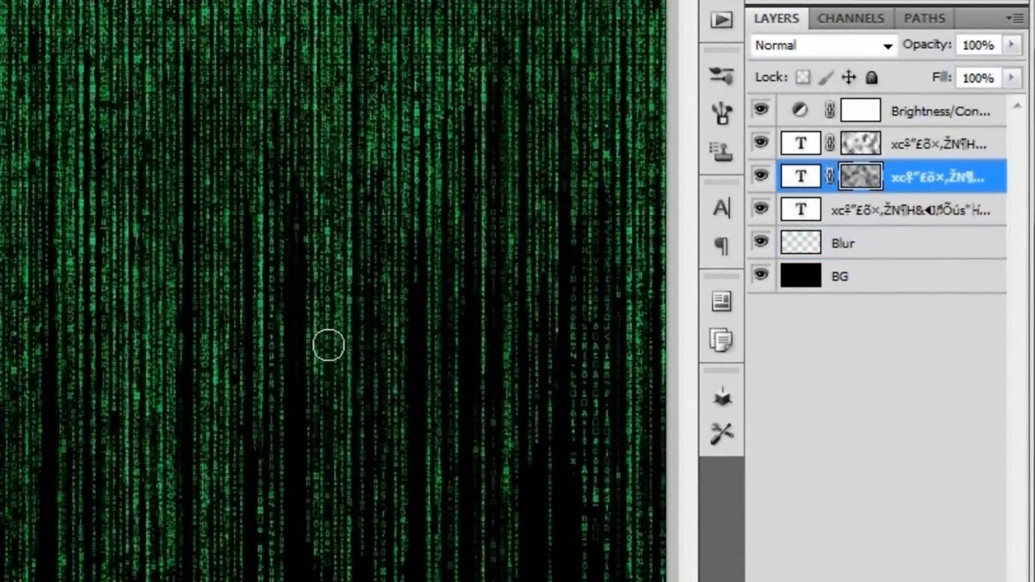
pyautogui.press(']')
pyautogui.press(']')
pyautogui.press(']')
pyautogui.press(']')
pyautogui.press(']')
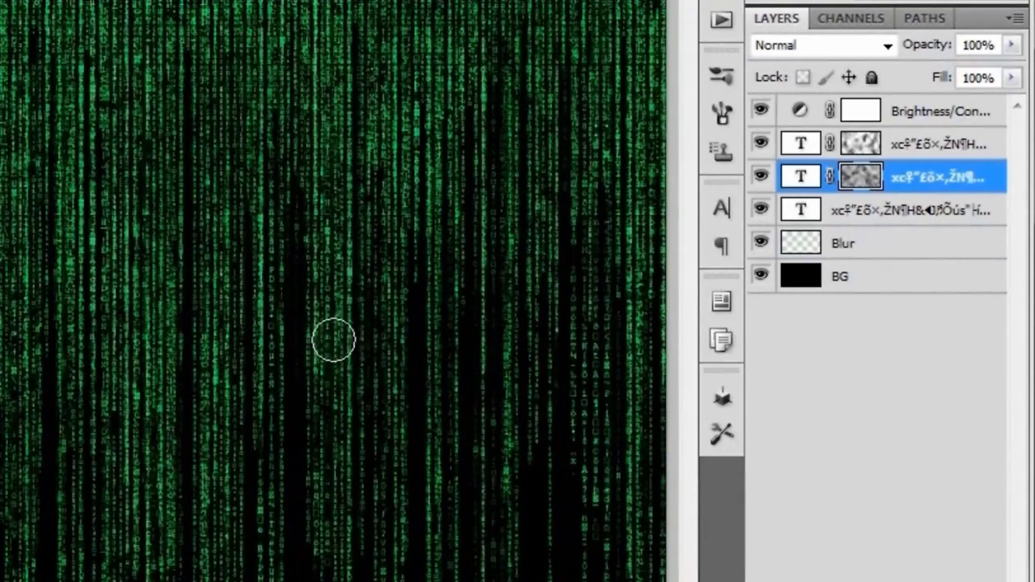
pyautogui.press(']')
pyautogui.press(']')
pyautogui.press(']')
pyautogui.press(']')
pyautogui.press(']')
pyautogui.press(']')
pyautogui.press(']')
pyautogui.press(']')
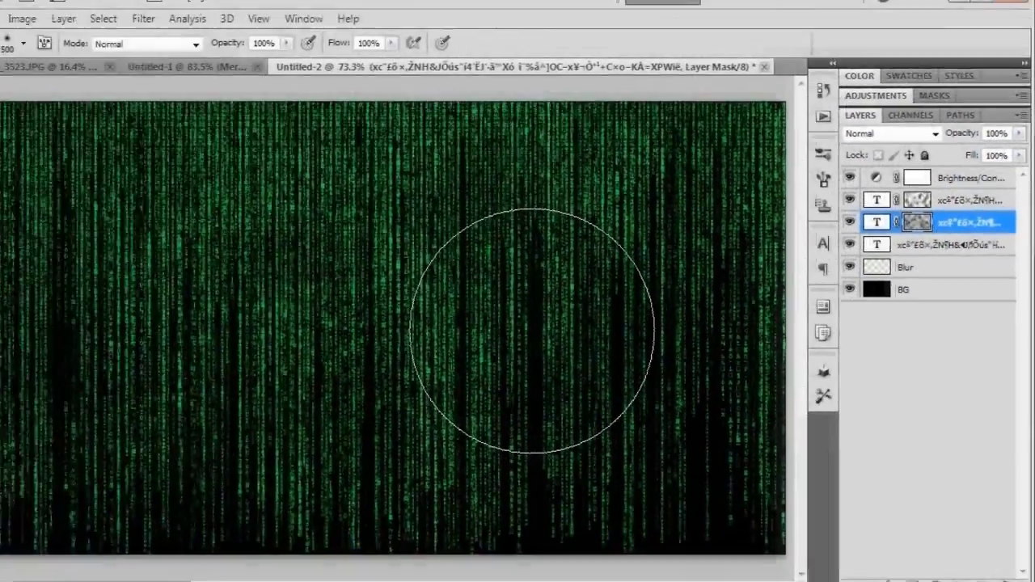
pyautogui.press('x')
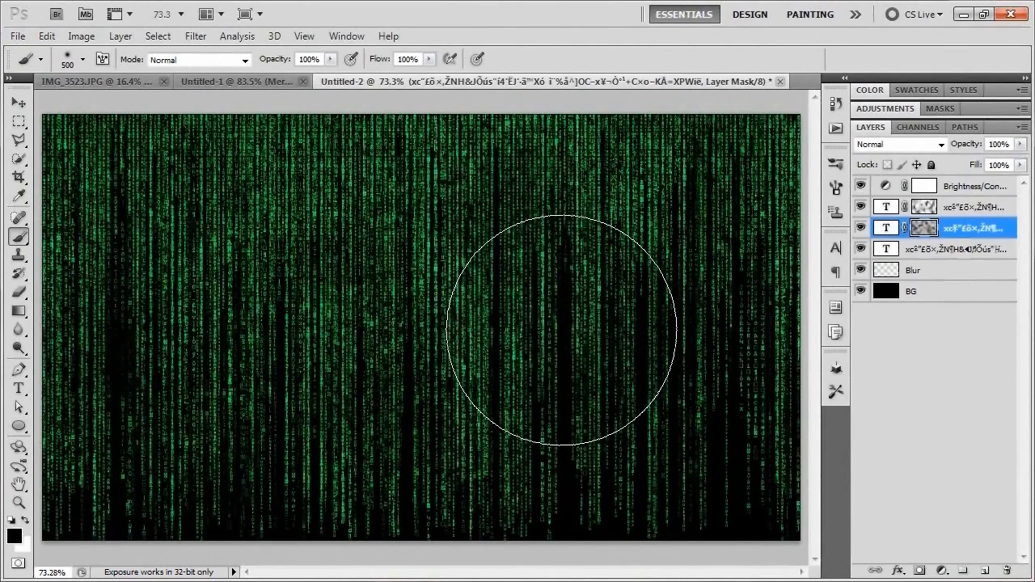
pyautogui.moveTo(561, 331)
pyautogui.mouseDown()
pyautogui.moveTo(520, 242)
pyautogui.moveTo(532, 162)
pyautogui.moveTo(543, 151)
pyautogui.mouseUp()
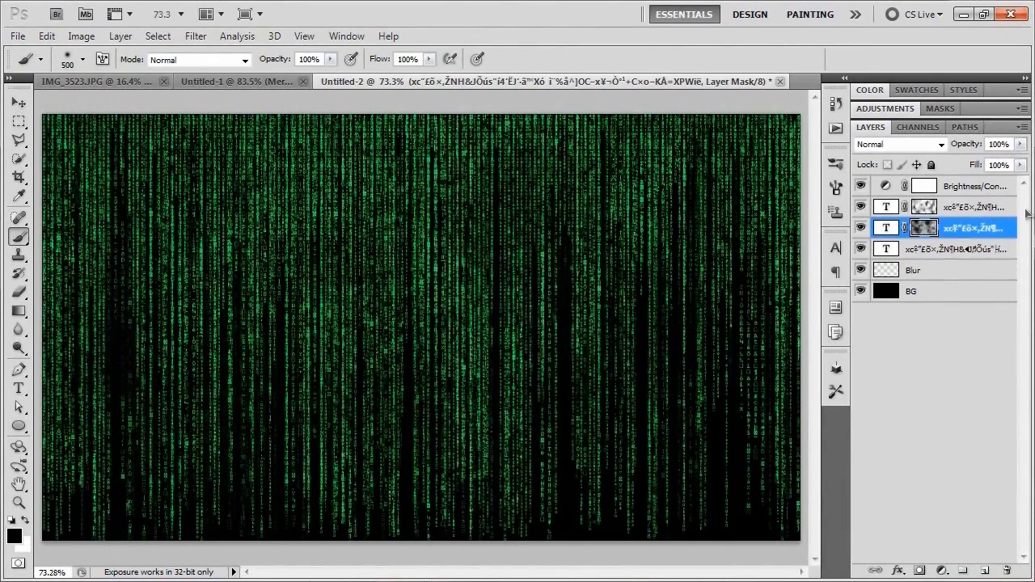
pyautogui.click(938, 207)
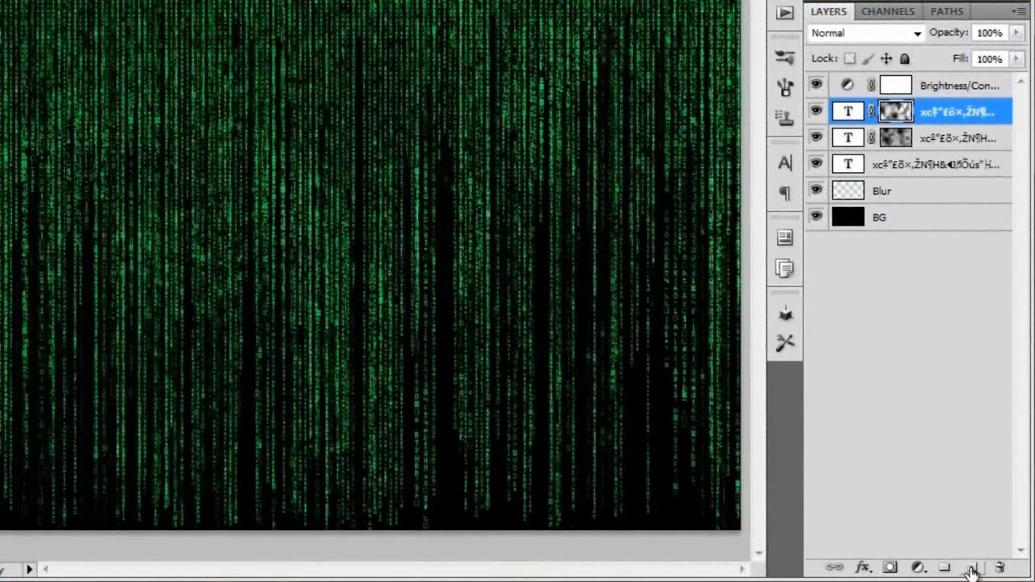
# - Add a new layer above the text layers and rename it Highlight
pyautogui.click(974, 569)
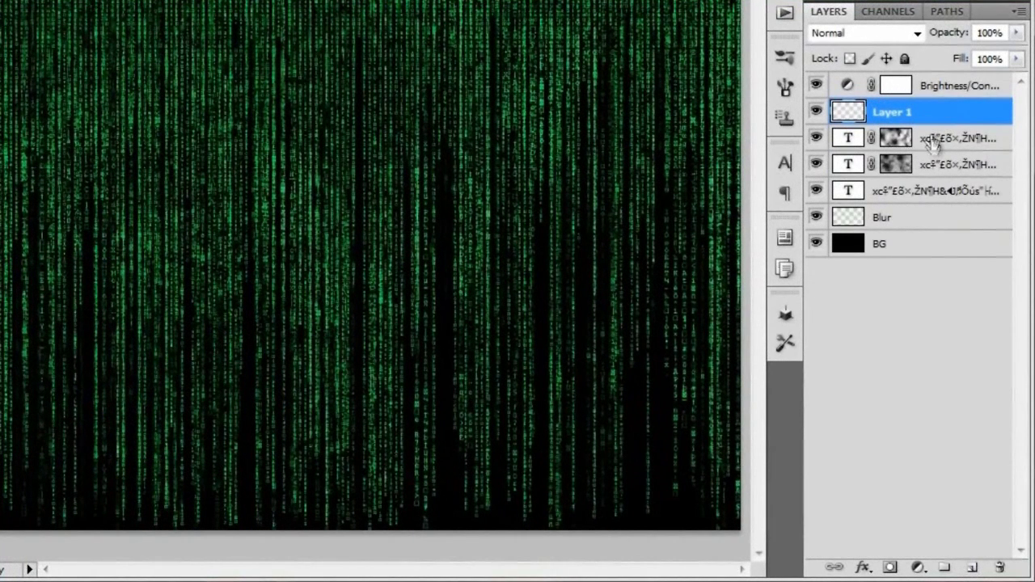
pyautogui.doubleClick(893, 115)
pyautogui.write('Highlight')
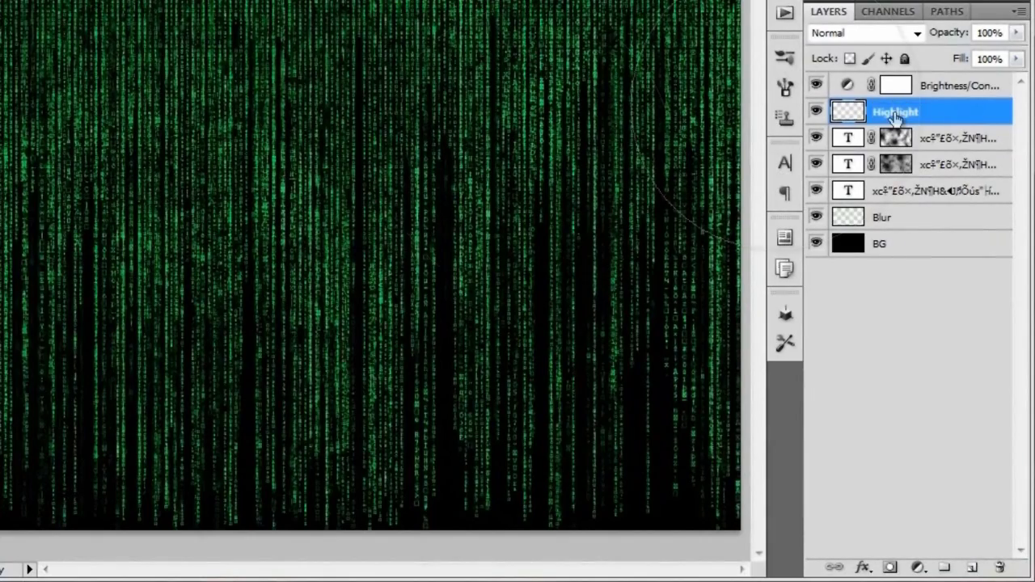
pyautogui.press('Return')
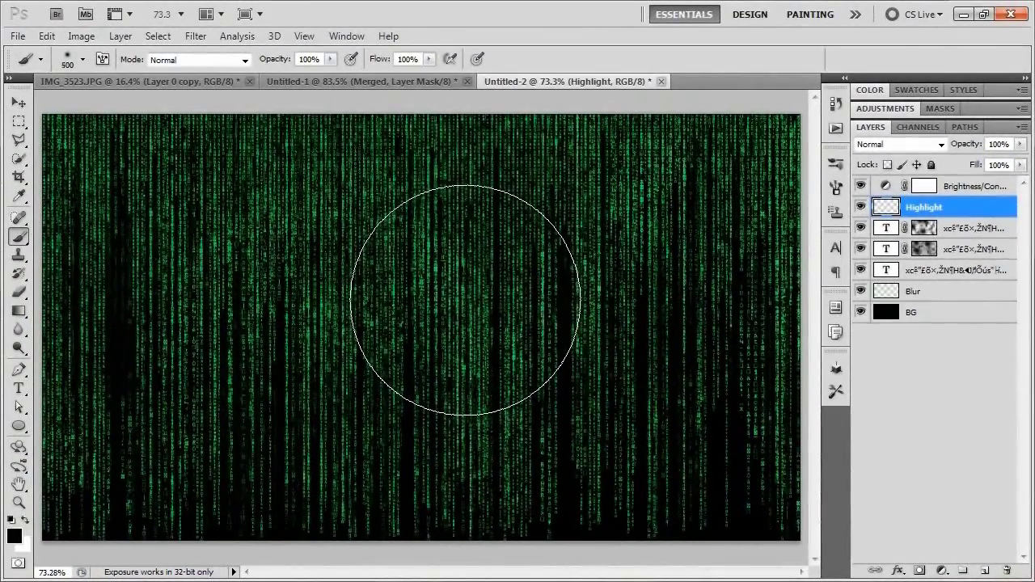
# - Paint scattered white vertical strokes of varying lengths across the whole canvas on the Highlight layer with a 20 px brush
pyautogui.press('[')
pyautogui.press('[')
pyautogui.press('[')
pyautogui.press('[')
pyautogui.press('[')
pyautogui.press('[')
pyautogui.press('[')
pyautogui.press('[')
pyautogui.press('[')
pyautogui.press('[')
pyautogui.press('[')
pyautogui.press('[')
pyautogui.press('[')
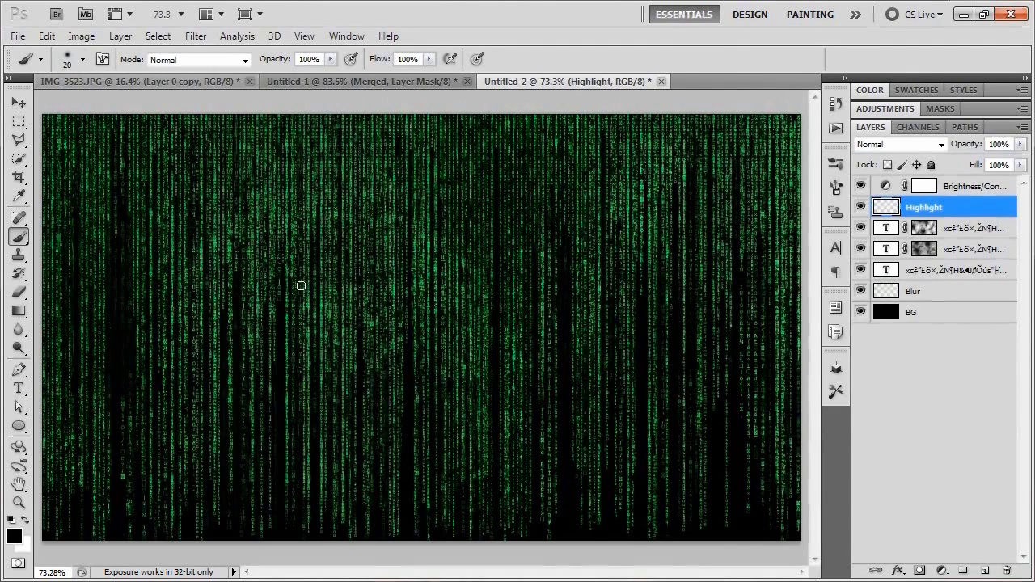
pyautogui.press('x')
pyautogui.moveTo(69, 161); pyautogui.dragTo(71, 415)
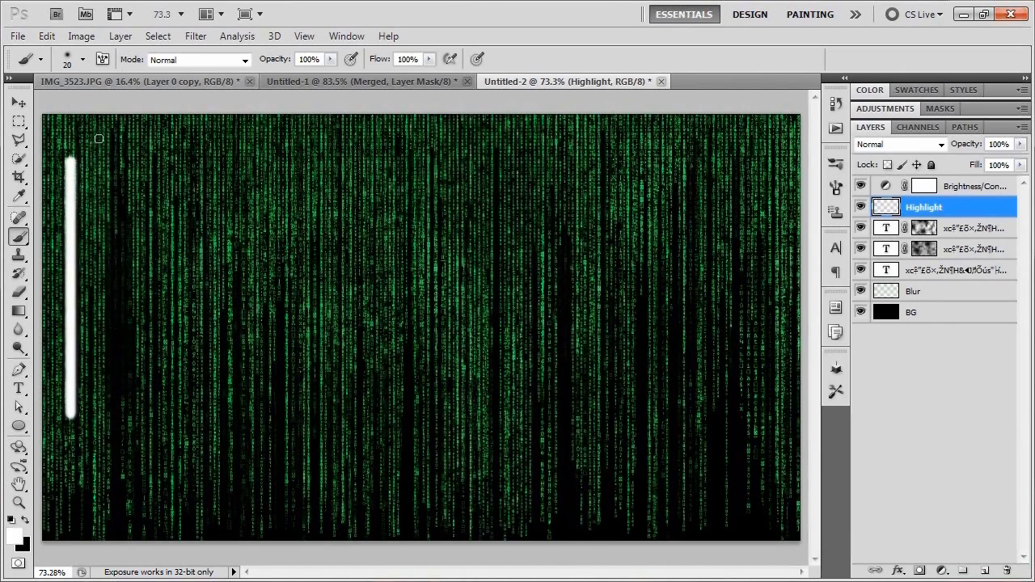
pyautogui.moveTo(101, 132); pyautogui.dragTo(103, 263)
pyautogui.moveTo(94, 335)
pyautogui.mouseDown()
pyautogui.moveTo(96, 465)
pyautogui.moveTo(69, 446)
pyautogui.moveTo(69, 510)
pyautogui.mouseUp()
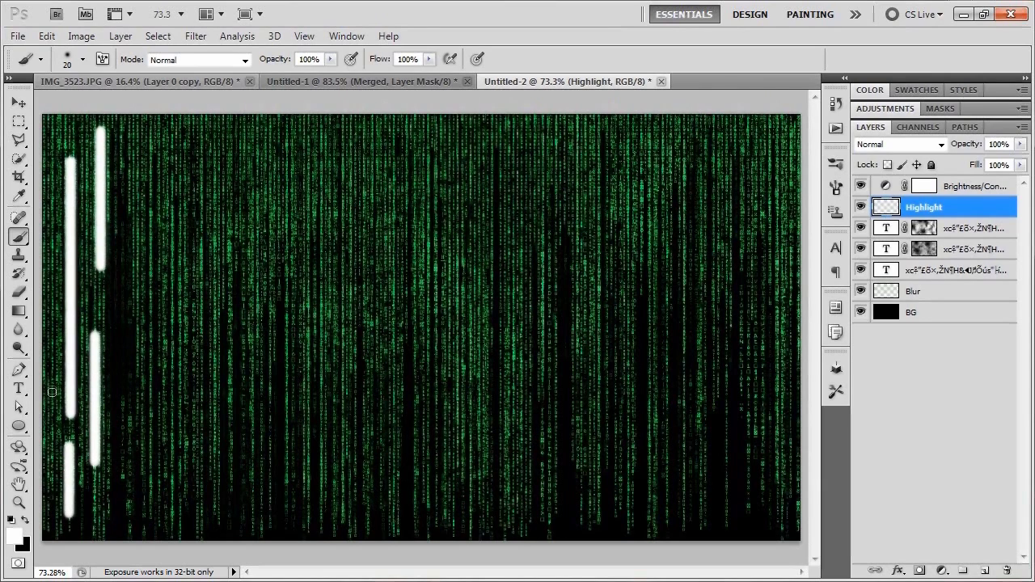
pyautogui.moveTo(51, 393); pyautogui.dragTo(51, 457)
pyautogui.moveTo(53, 225); pyautogui.dragTo(57, 289)
pyautogui.moveTo(52, 124); pyautogui.dragTo(55, 167)
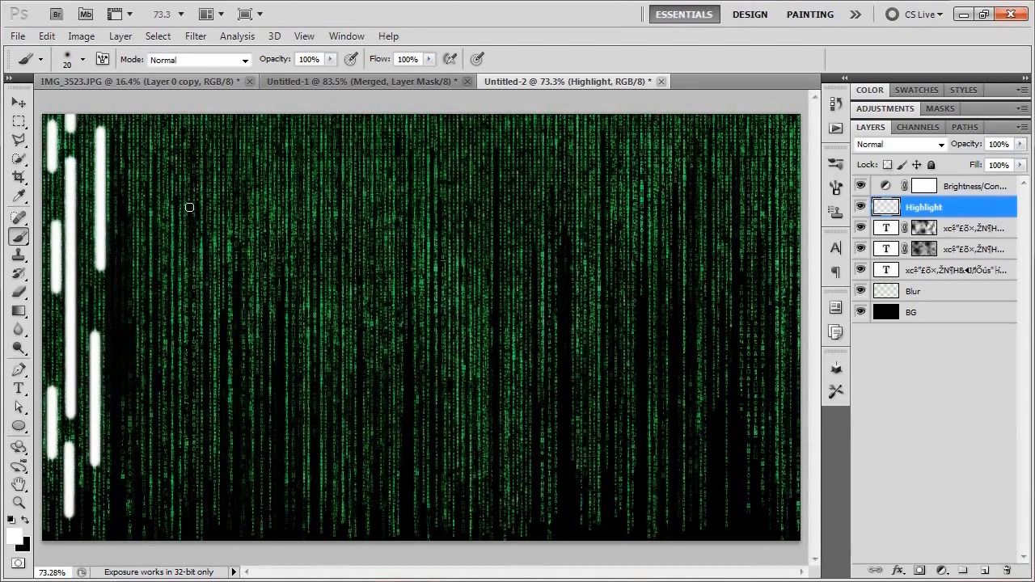
pyautogui.moveTo(130, 123); pyautogui.dragTo(151, 330)
pyautogui.moveTo(133, 216); pyautogui.dragTo(133, 356)
pyautogui.moveTo(151, 370); pyautogui.dragTo(152, 453)
pyautogui.moveTo(130, 416); pyautogui.dragTo(129, 510)
pyautogui.moveTo(170, 416); pyautogui.dragTo(159, 523)
pyautogui.moveTo(204, 344); pyautogui.dragTo(202, 532)
pyautogui.moveTo(185, 259); pyautogui.dragTo(186, 377)
pyautogui.moveTo(173, 148); pyautogui.dragTo(173, 238)
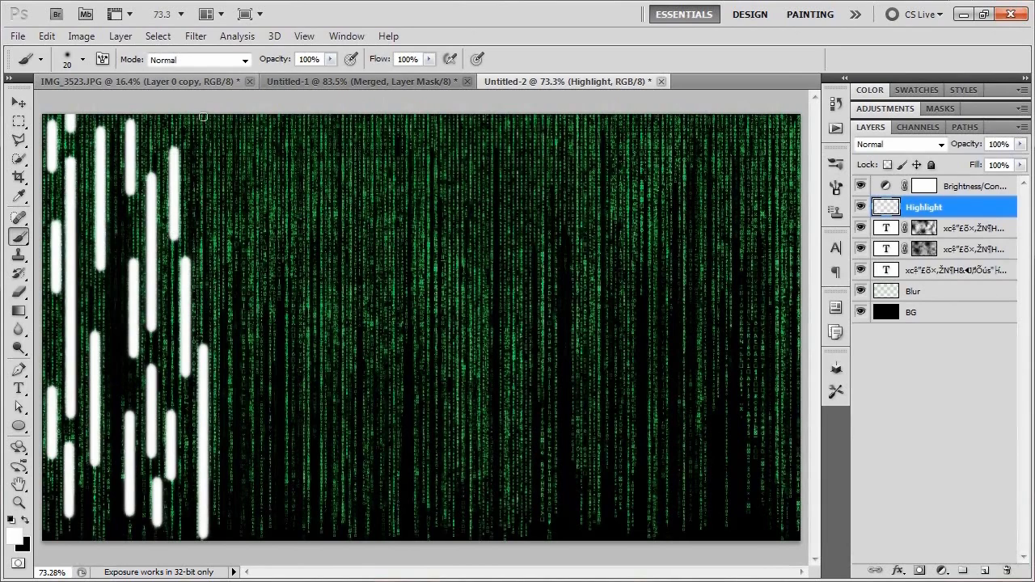
pyautogui.moveTo(200, 118); pyautogui.dragTo(200, 263)
pyautogui.moveTo(228, 170); pyautogui.dragTo(228, 348)
pyautogui.moveTo(210, 292); pyautogui.dragTo(210, 321)
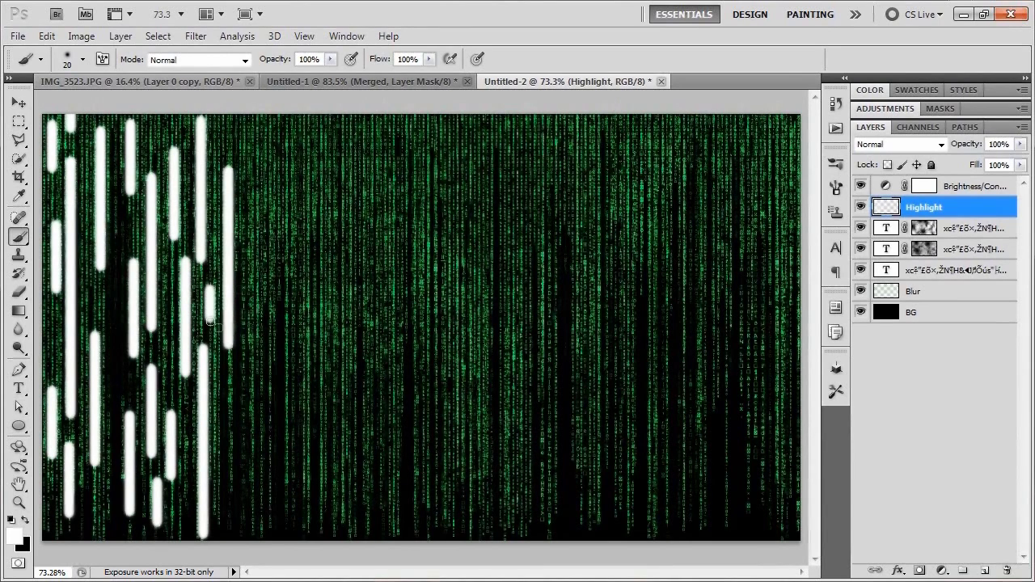
pyautogui.moveTo(260, 139); pyautogui.dragTo(247, 432)
pyautogui.moveTo(229, 397); pyautogui.dragTo(229, 490)
pyautogui.moveTo(285, 227); pyautogui.dragTo(285, 409)
pyautogui.moveTo(268, 331); pyautogui.dragTo(269, 489)
pyautogui.moveTo(312, 353); pyautogui.dragTo(310, 494)
pyautogui.moveTo(303, 168); pyautogui.dragTo(303, 263)
pyautogui.moveTo(284, 146); pyautogui.dragTo(284, 196)
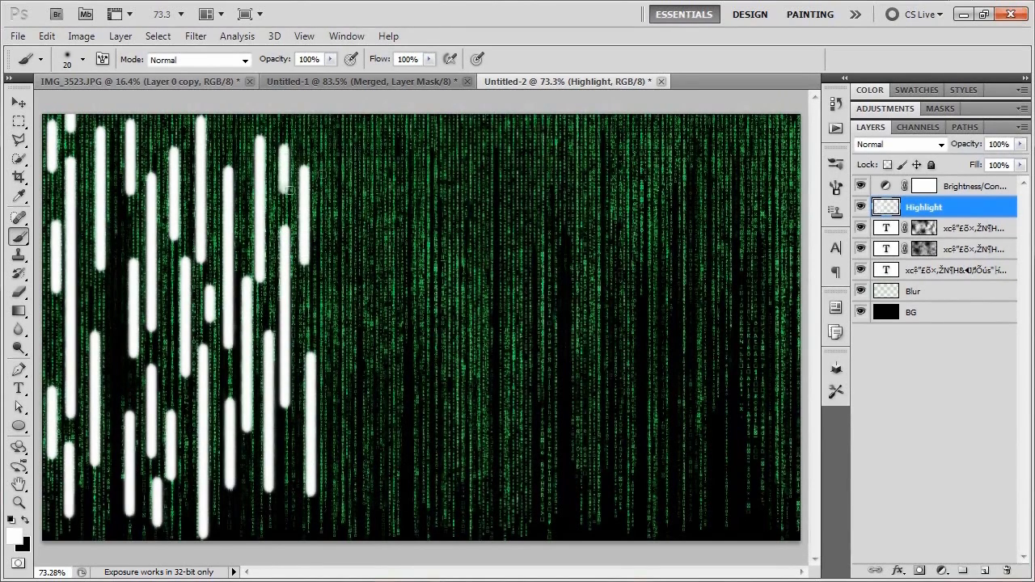
pyautogui.moveTo(332, 121); pyautogui.dragTo(332, 188)
pyautogui.moveTo(360, 176); pyautogui.dragTo(360, 257)
pyautogui.moveTo(342, 225); pyautogui.dragTo(344, 530)
pyautogui.moveTo(322, 246)
pyautogui.mouseDown()
pyautogui.moveTo(319, 310)
pyautogui.moveTo(307, 307)
pyautogui.moveTo(305, 331)
pyautogui.mouseUp()
pyautogui.moveTo(377, 229)
pyautogui.mouseDown()
pyautogui.moveTo(378, 402)
pyautogui.moveTo(360, 475)
pyautogui.mouseUp()
pyautogui.moveTo(397, 341); pyautogui.dragTo(396, 512)
pyautogui.moveTo(377, 462); pyautogui.dragTo(378, 508)
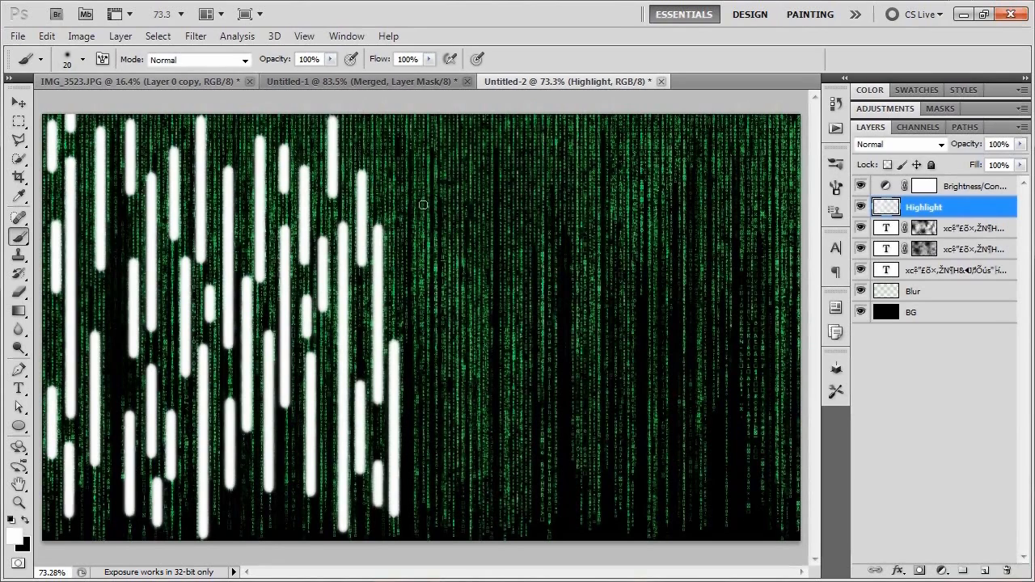
pyautogui.moveTo(406, 105)
pyautogui.mouseDown()
pyautogui.moveTo(405, 215)
pyautogui.moveTo(389, 174)
pyautogui.mouseUp()
pyautogui.moveTo(369, 108); pyautogui.dragTo(369, 141)
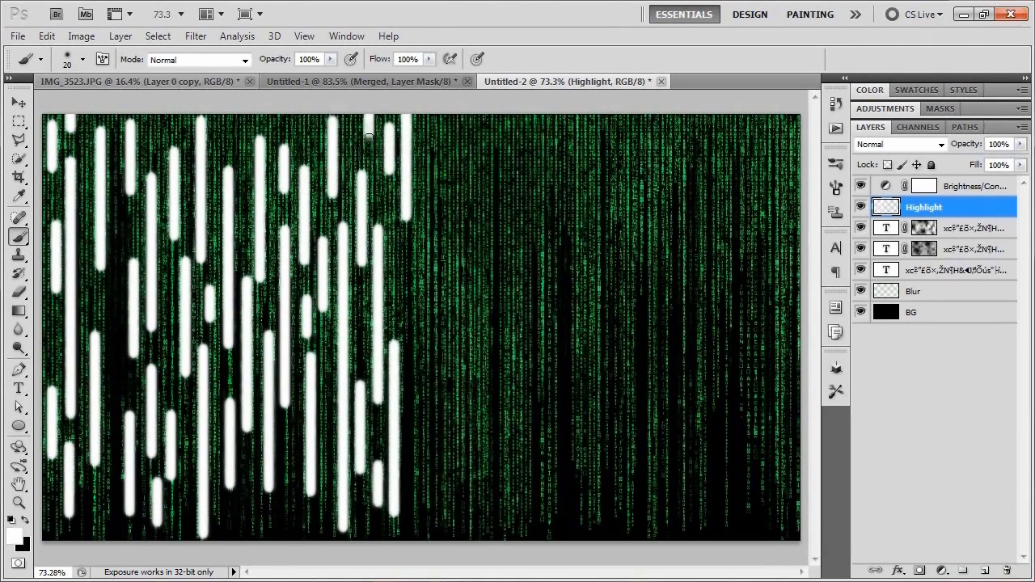
pyautogui.moveTo(438, 166); pyautogui.dragTo(438, 402)
pyautogui.moveTo(419, 273); pyautogui.dragTo(418, 515)
pyautogui.hotkey('ctrl', 'z')
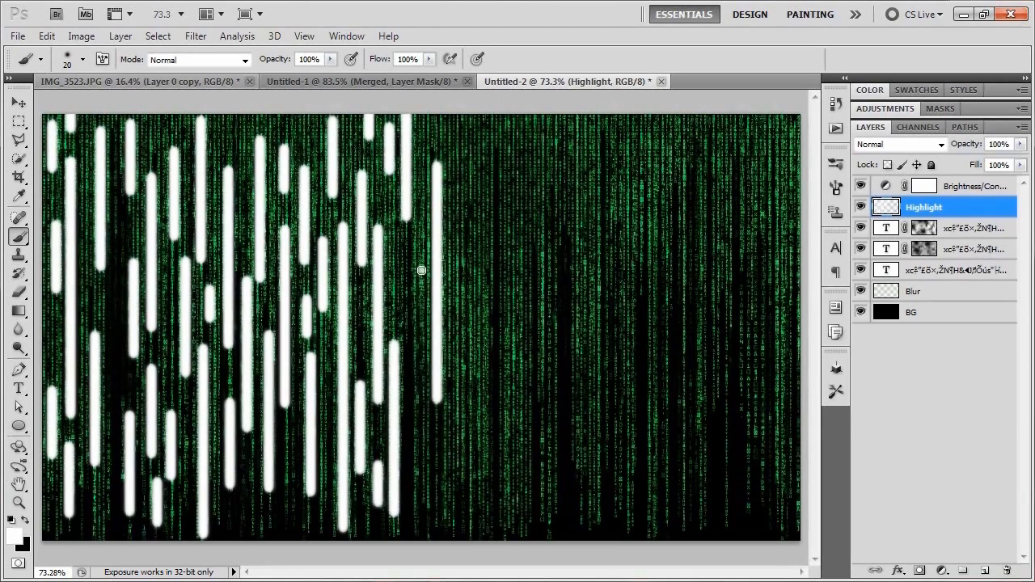
pyautogui.moveTo(421, 270); pyautogui.dragTo(422, 440)
pyautogui.moveTo(398, 252); pyautogui.dragTo(398, 306)
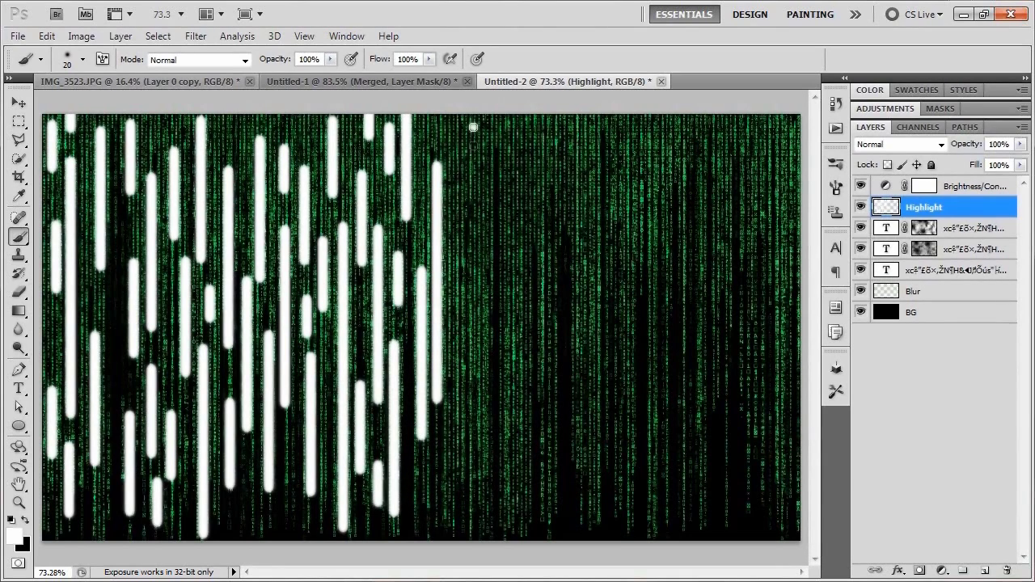
pyautogui.moveTo(473, 127); pyautogui.dragTo(473, 324)
pyautogui.moveTo(454, 301); pyautogui.dragTo(454, 478)
pyautogui.moveTo(506, 295); pyautogui.dragTo(506, 470)
pyautogui.moveTo(479, 361); pyautogui.dragTo(479, 449)
pyautogui.moveTo(485, 483); pyautogui.dragTo(486, 518)
pyautogui.moveTo(505, 153); pyautogui.dragTo(506, 239)
pyautogui.moveTo(532, 144); pyautogui.dragTo(531, 157)
pyautogui.moveTo(551, 160); pyautogui.dragTo(551, 288)
pyautogui.moveTo(534, 207); pyautogui.dragTo(534, 408)
pyautogui.moveTo(551, 371)
pyautogui.mouseDown()
pyautogui.moveTo(550, 441)
pyautogui.moveTo(522, 500)
pyautogui.mouseUp()
pyautogui.moveTo(553, 469); pyautogui.dragTo(543, 524)
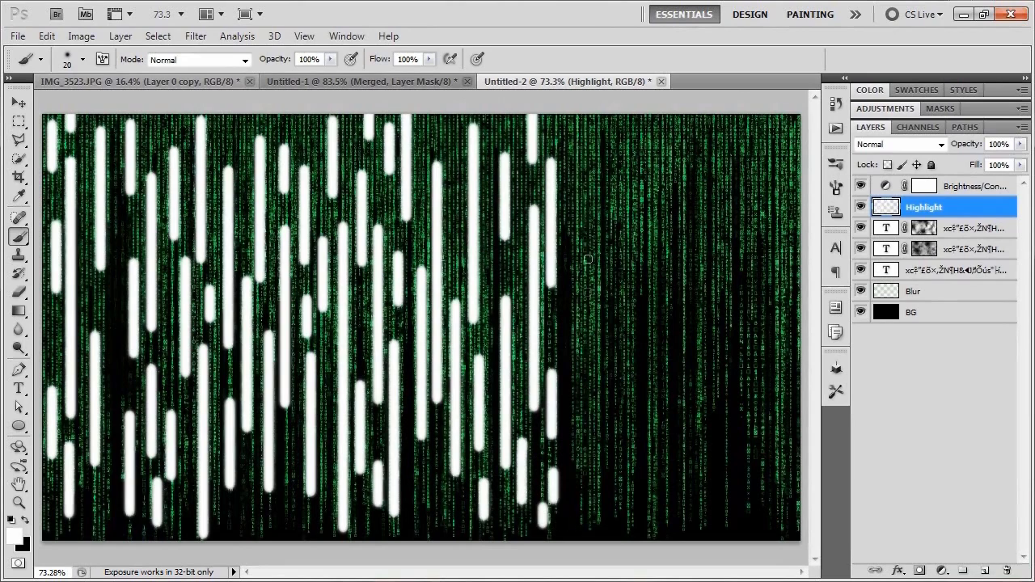
pyautogui.moveTo(580, 116); pyautogui.dragTo(579, 288)
pyautogui.moveTo(607, 136)
pyautogui.mouseDown()
pyautogui.moveTo(607, 324)
pyautogui.moveTo(589, 453)
pyautogui.mouseUp()
pyautogui.moveTo(599, 408); pyautogui.dragTo(600, 506)
pyautogui.moveTo(631, 200); pyautogui.dragTo(631, 327)
pyautogui.moveTo(612, 348); pyautogui.dragTo(613, 405)
pyautogui.moveTo(635, 378); pyautogui.dragTo(635, 490)
pyautogui.hotkey('ctrl', 'z')
pyautogui.moveTo(632, 377); pyautogui.dragTo(632, 534)
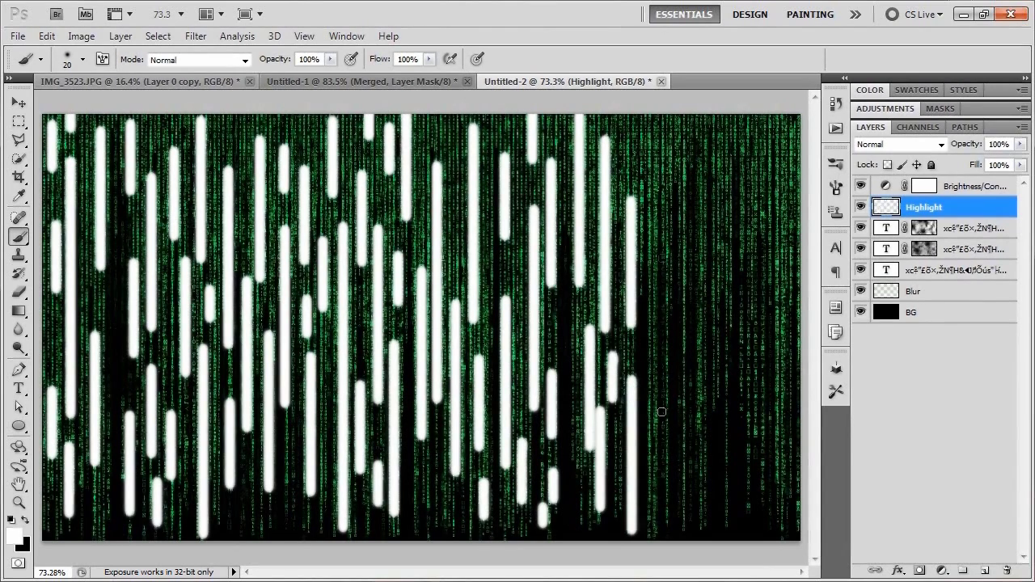
pyautogui.moveTo(659, 101); pyautogui.dragTo(658, 171)
pyautogui.moveTo(635, 126); pyautogui.dragTo(636, 166)
pyautogui.moveTo(703, 109); pyautogui.dragTo(703, 299)
pyautogui.moveTo(683, 184); pyautogui.dragTo(683, 526)
pyautogui.moveTo(657, 188); pyautogui.dragTo(658, 254)
pyautogui.moveTo(651, 275)
pyautogui.mouseDown()
pyautogui.moveTo(651, 346)
pyautogui.moveTo(669, 435)
pyautogui.mouseUp()
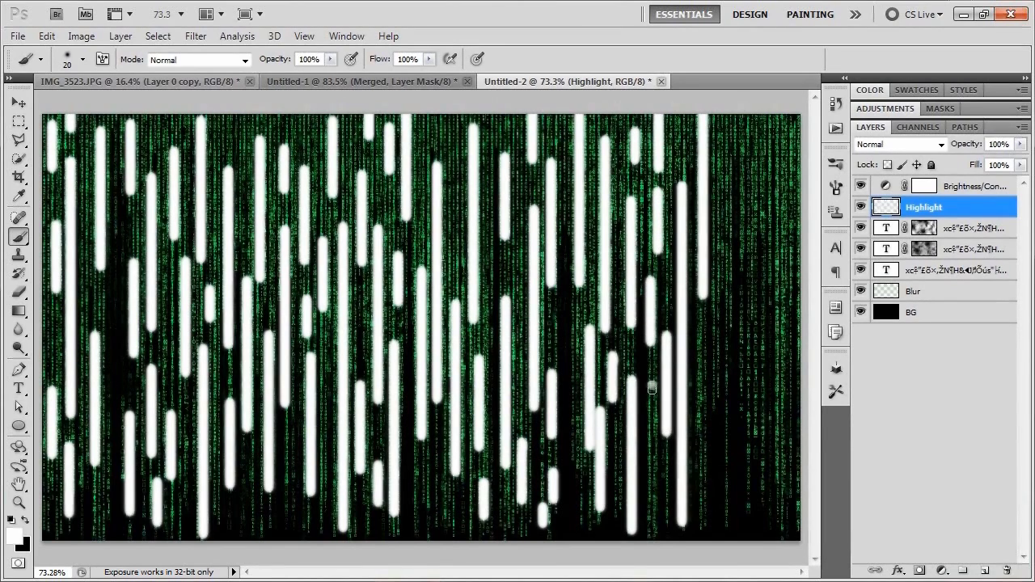
pyautogui.moveTo(652, 387); pyautogui.dragTo(654, 451)
pyautogui.moveTo(730, 315); pyautogui.dragTo(729, 526)
pyautogui.moveTo(702, 331); pyautogui.dragTo(701, 437)
pyautogui.moveTo(731, 162); pyautogui.dragTo(729, 257)
pyautogui.moveTo(769, 142); pyautogui.dragTo(789, 405)
pyautogui.moveTo(768, 270); pyautogui.dragTo(769, 453)
pyautogui.moveTo(747, 275); pyautogui.dragTo(747, 340)
pyautogui.moveTo(745, 118); pyautogui.dragTo(745, 147)
pyautogui.moveTo(787, 117); pyautogui.dragTo(786, 152)
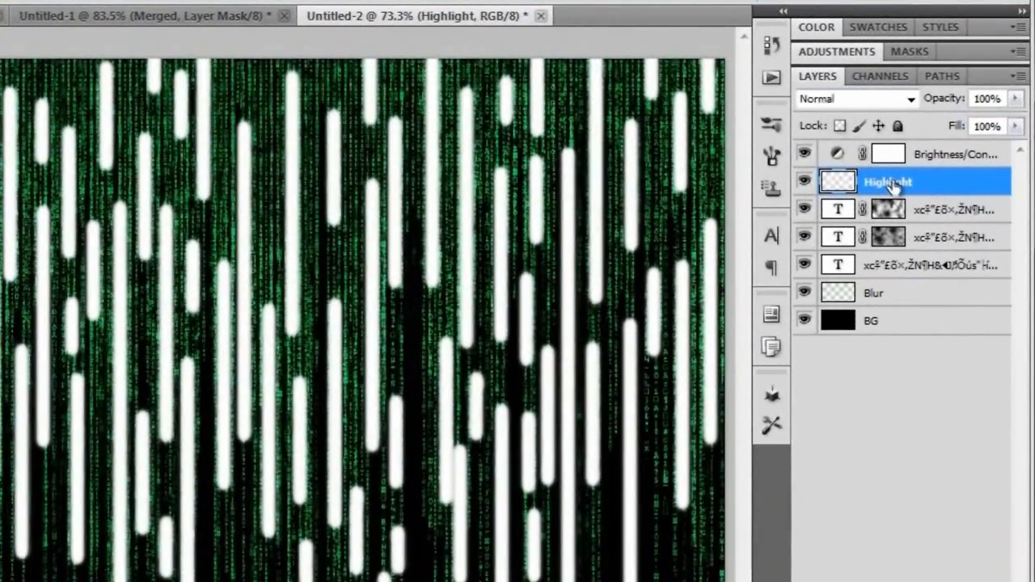
# - Set the Highlight layer's blend mode to Overlay
pyautogui.click(871, 102)
pyautogui.click(842, 375)
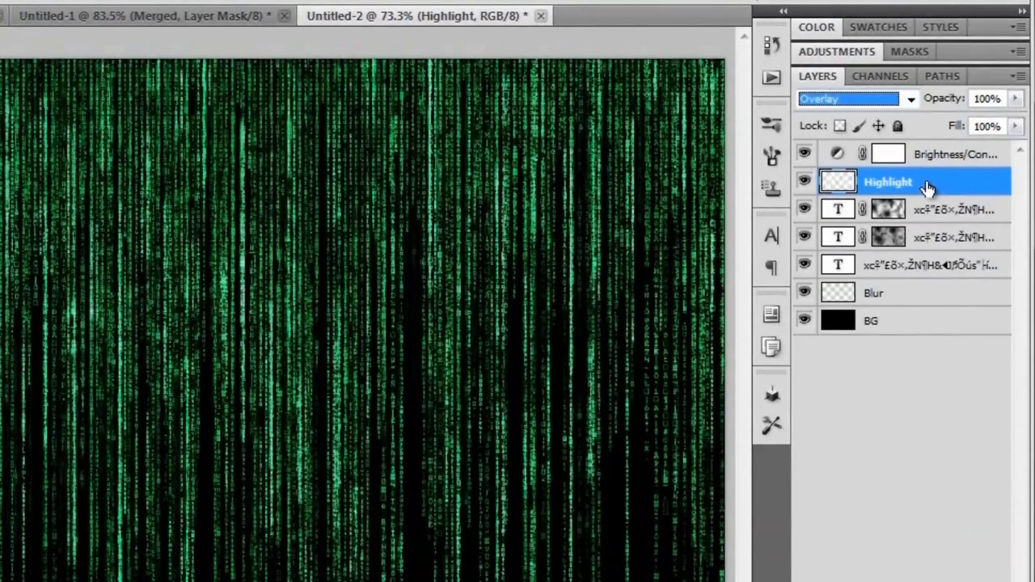
# - Duplicate the Highlight layer and start a free transform on the copy
pyautogui.hotkey('ctrl', 'j')
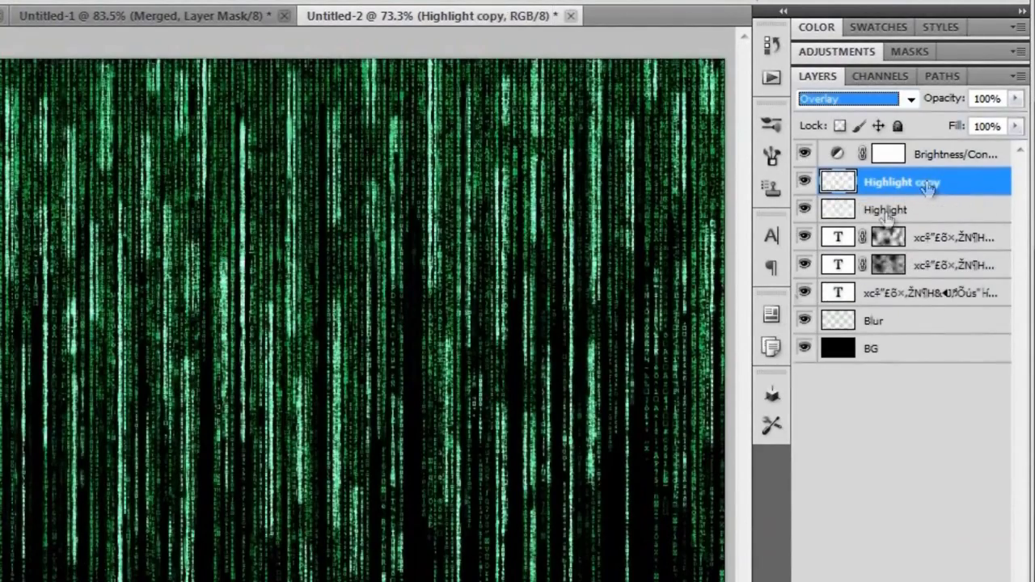
pyautogui.hotkey('ctrl', 't')
pyautogui.press('Down')
pyautogui.press('Down')
pyautogui.press('Down')
pyautogui.press('Down')
pyautogui.press('Down')
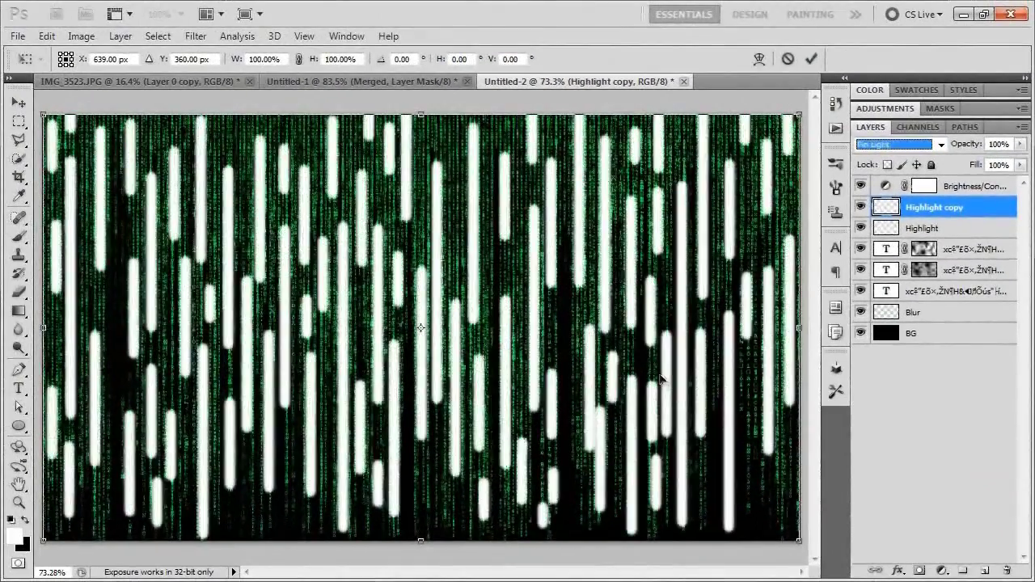
pyautogui.click(904, 149)
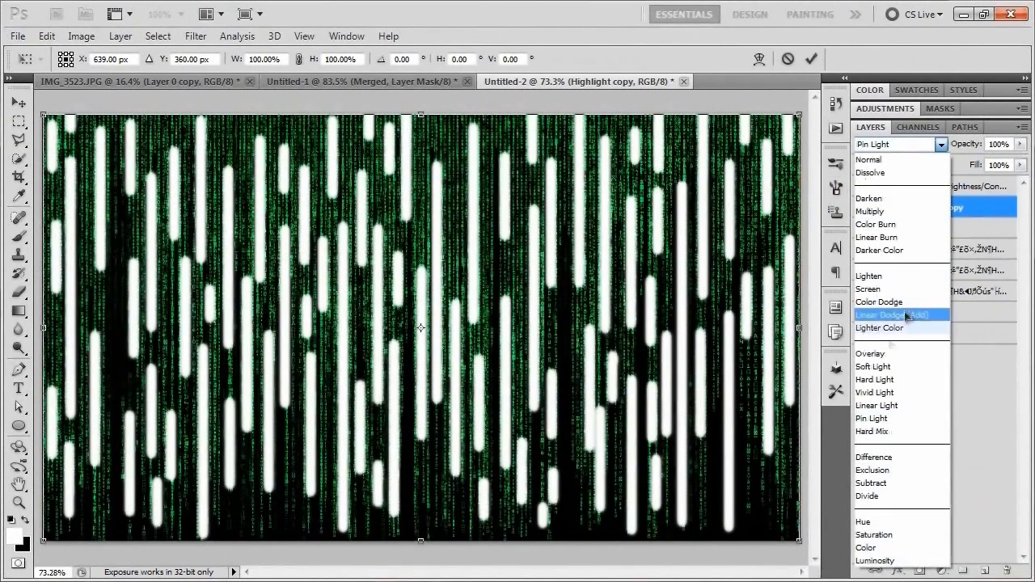
pyautogui.press('Return')
pyautogui.press('Down')
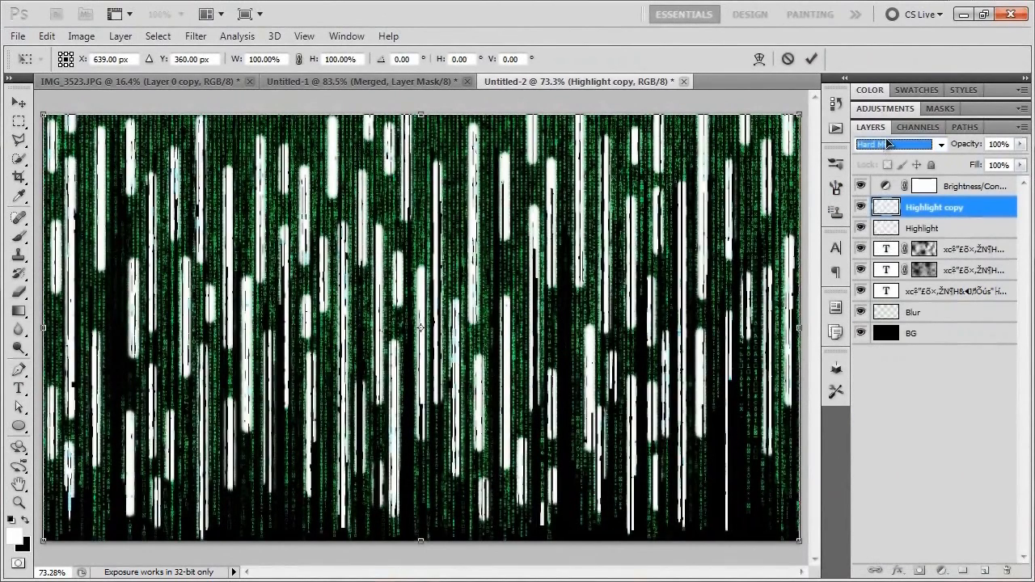
pyautogui.click(890, 145)
pyautogui.click(871, 353)
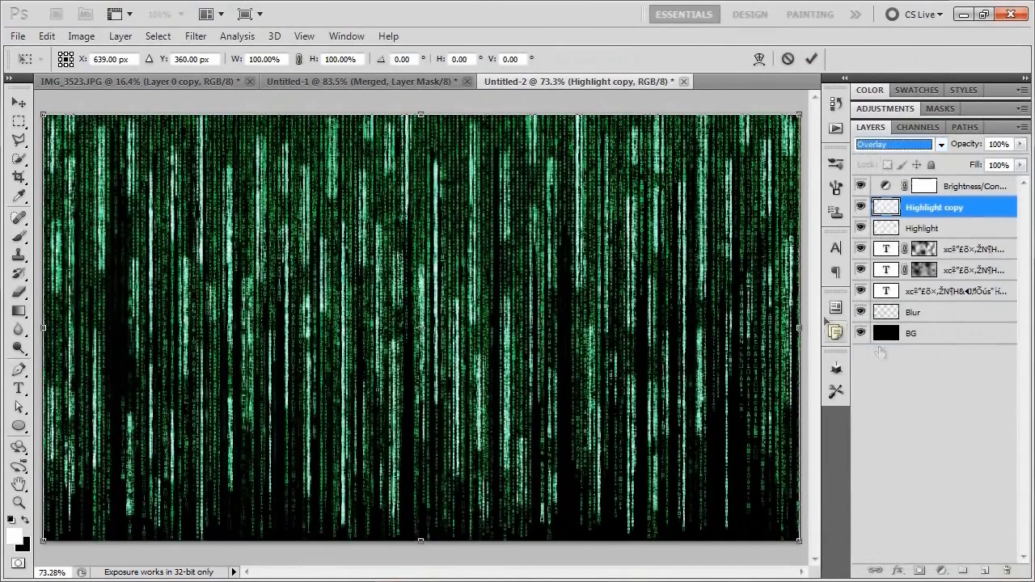
# - Turn the Highlight copy 180° about its centre, giving -100% width and height, and apply the transform
pyautogui.scroll(-3, 757, 249)
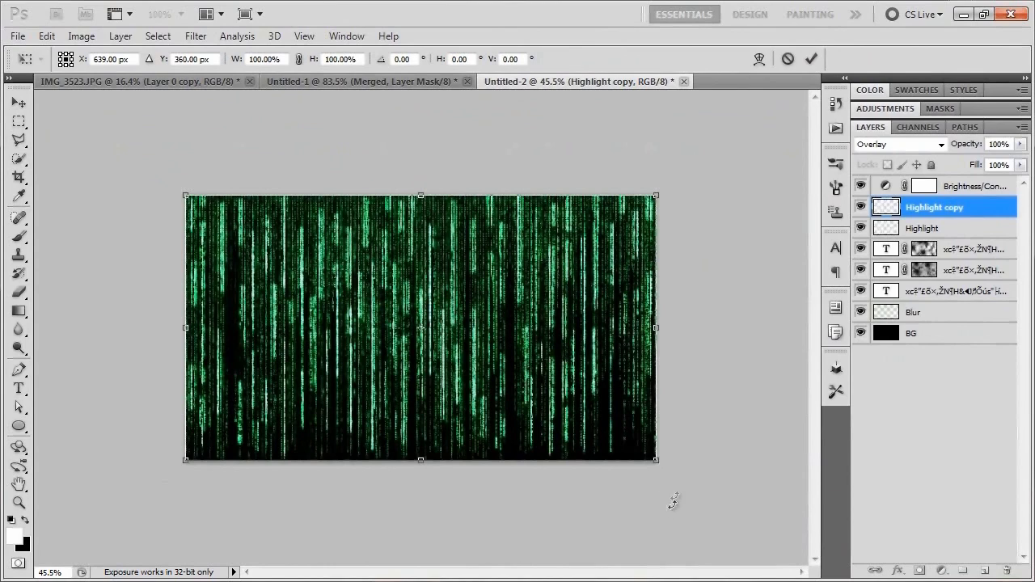
pyautogui.moveTo(701, 508); pyautogui.dragTo(235, 201)
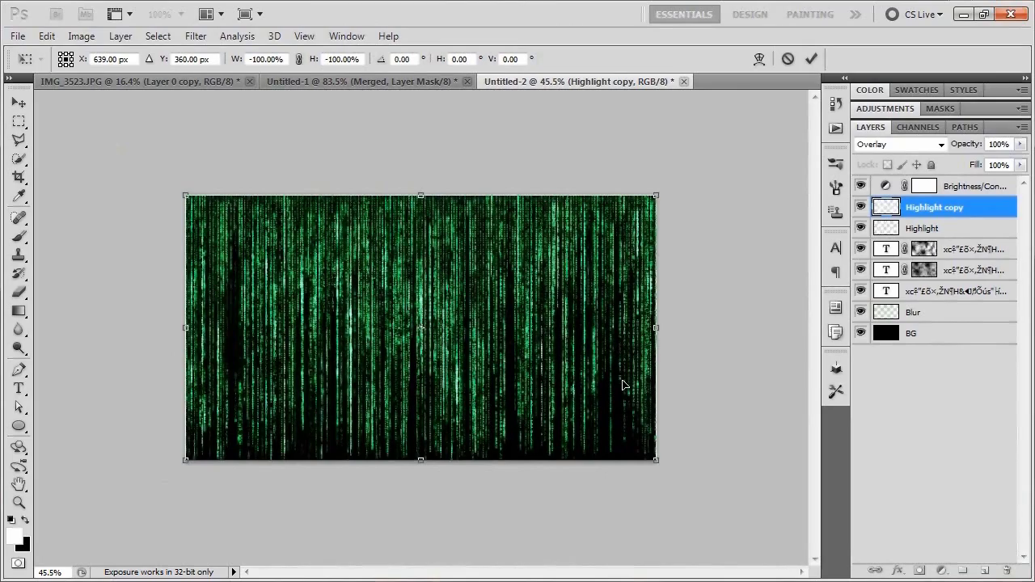
pyautogui.press('b')
pyautogui.hotkey('ctrl', '0')
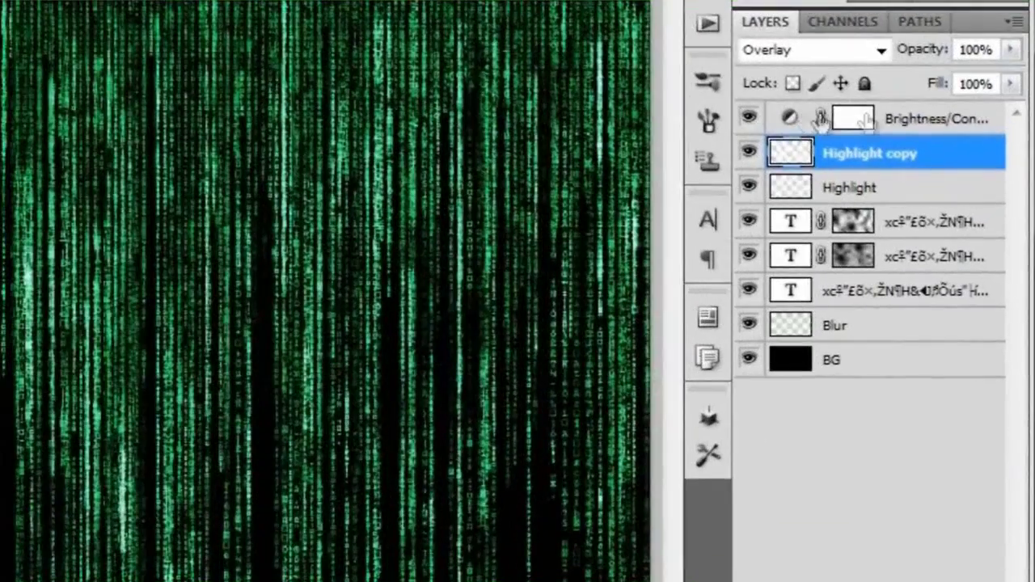
# - Stamp all visible layers into a new merged layer above the Brightness/Contrast adjustment layer
pyautogui.click(960, 121)
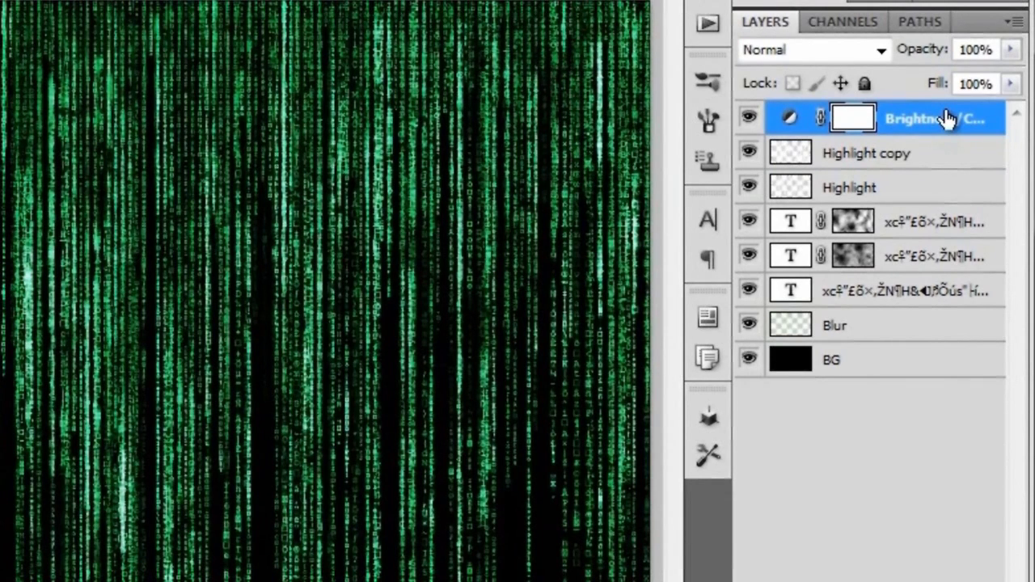
pyautogui.hotkey('ctrl', 'shift', 'alt', 'e')
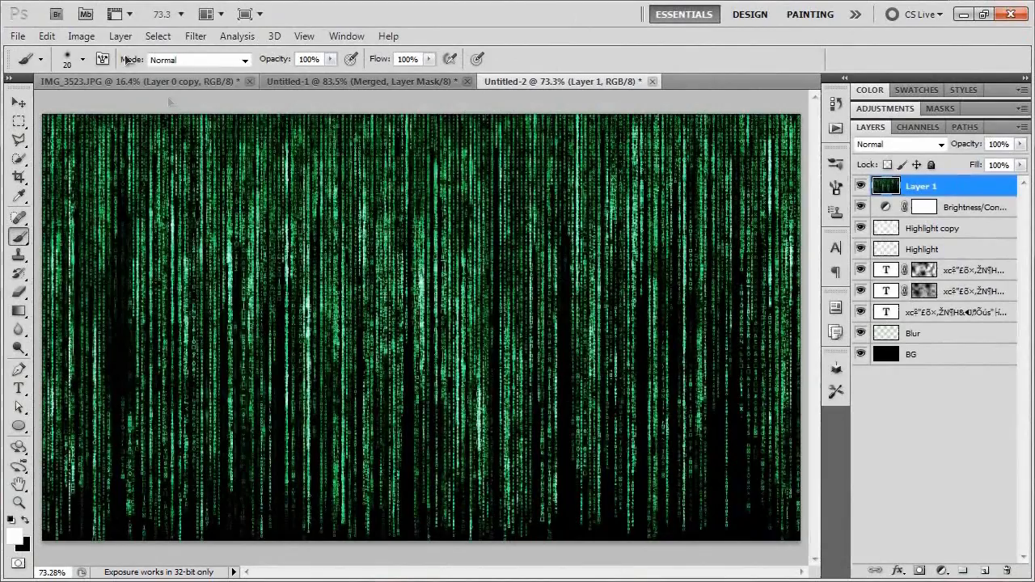
pyautogui.click(57, 37)
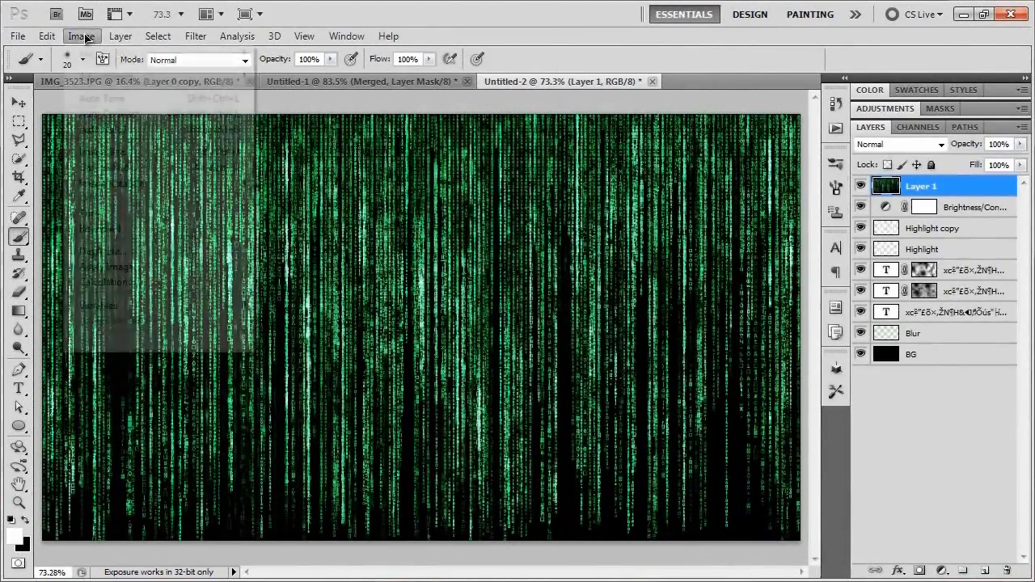
pyautogui.click(57, 37)
pyautogui.click(120, 38)
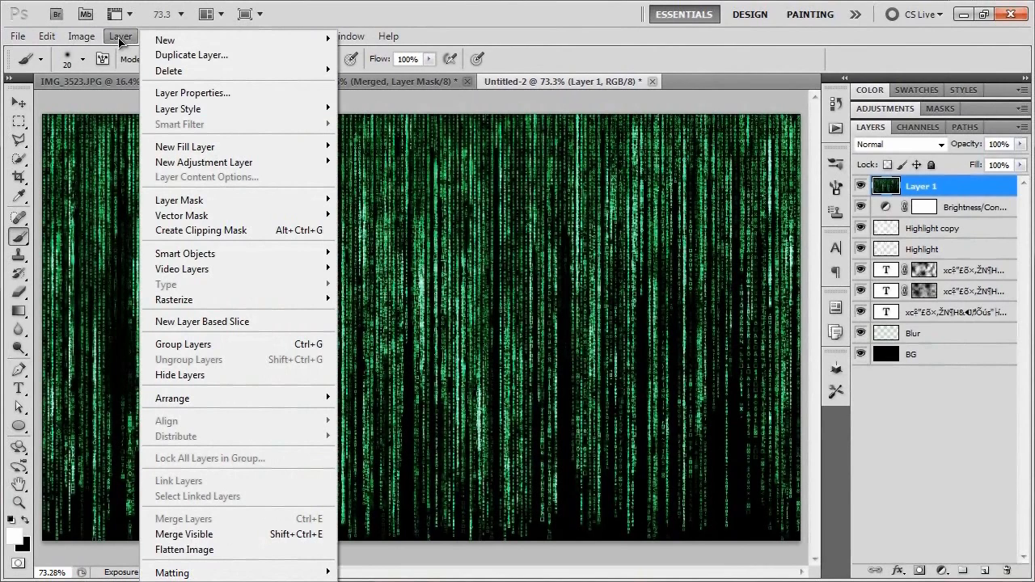
pyautogui.click(119, 38)
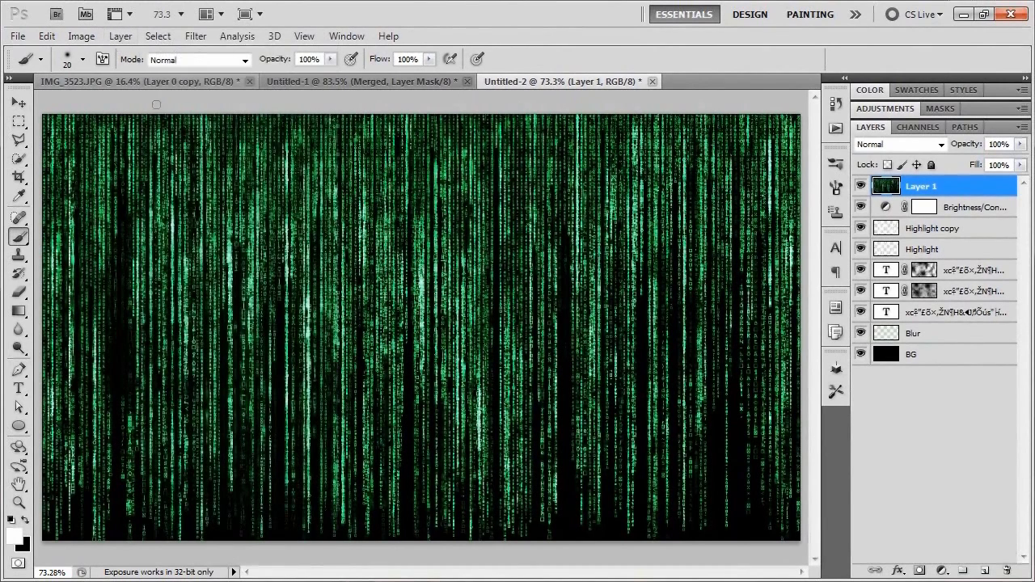
# - Rename the stamped layer "Merged" and have the Move tool active
pyautogui.click(19, 102)
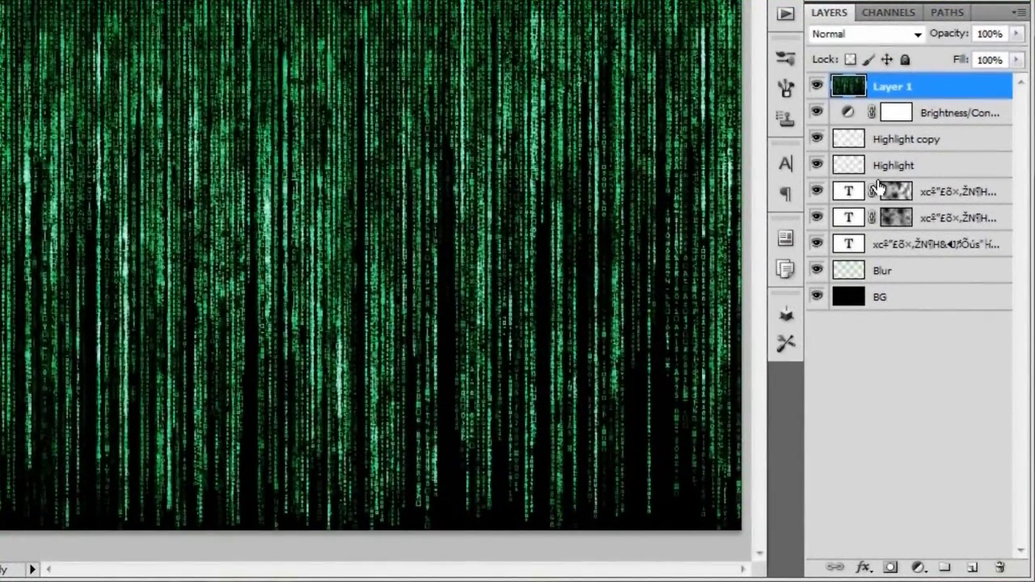
pyautogui.doubleClick(895, 86)
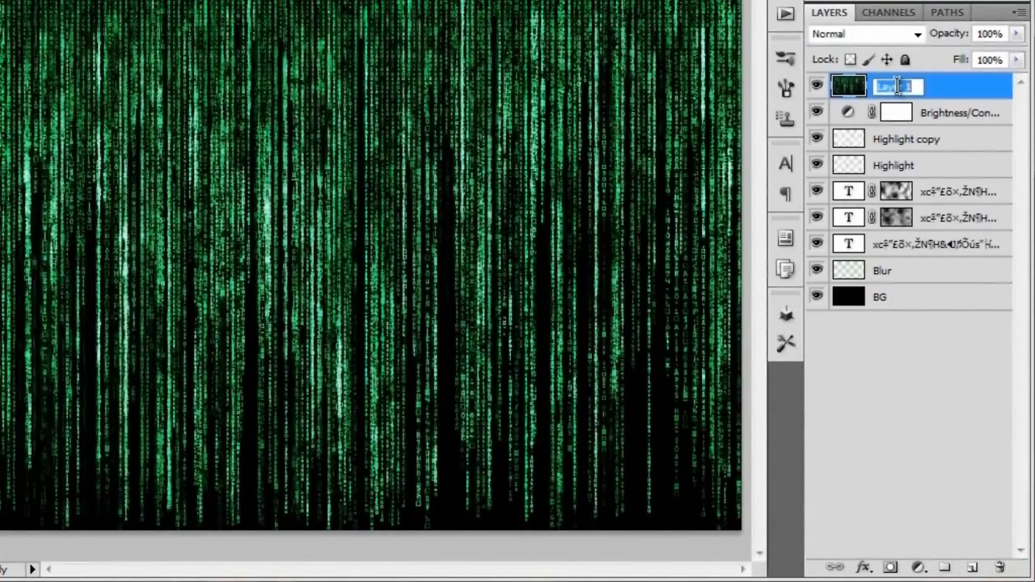
pyautogui.write('Merged')
pyautogui.press('Return')
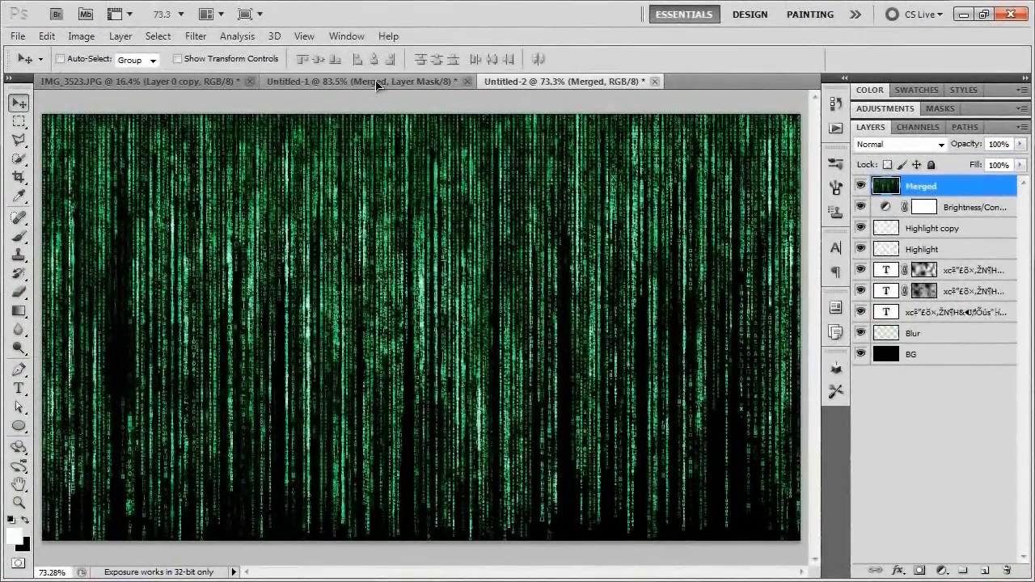
# - View the Untitled-1 composition, then compare the IMG_3523.JPG cutout with its original Layer 0 background shown and hidden
pyautogui.click(377, 85)
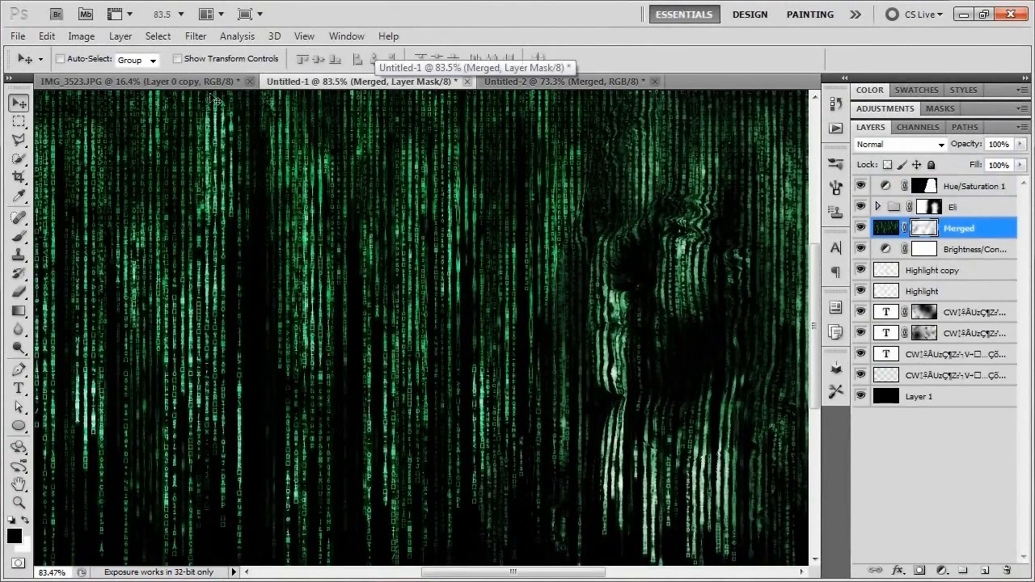
pyautogui.click(187, 82)
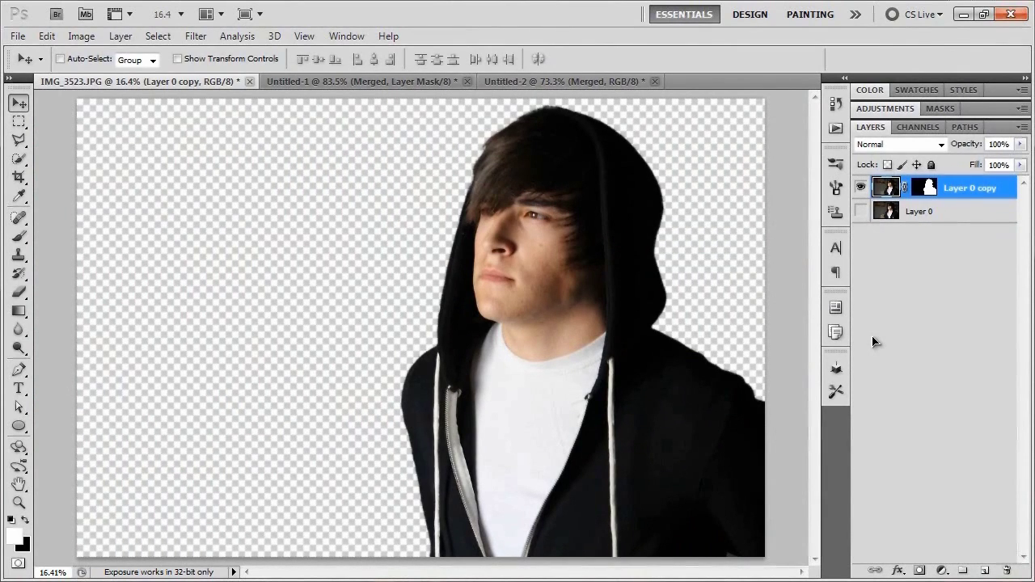
pyautogui.click(861, 211)
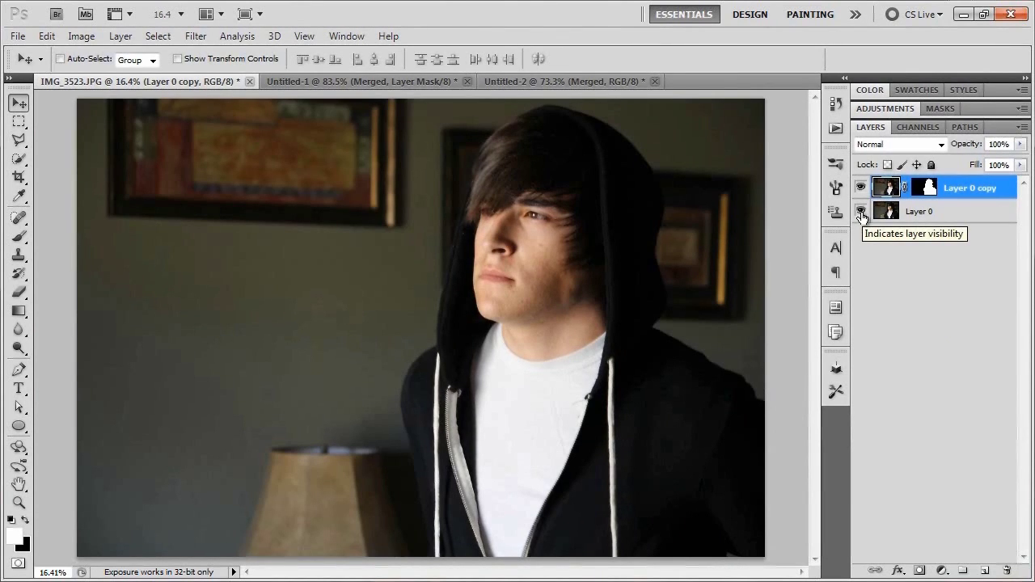
pyautogui.click(861, 211)
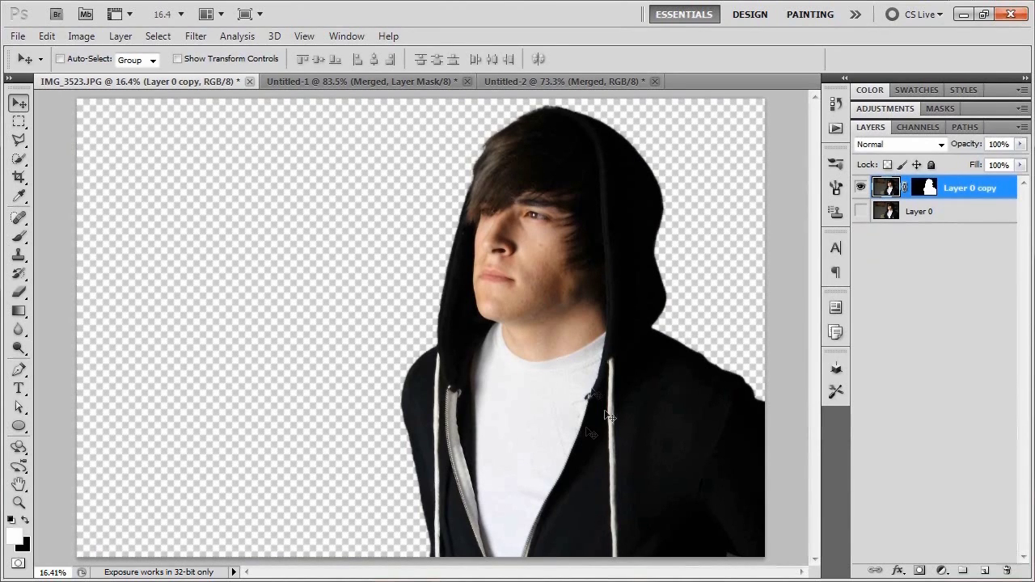
# - Copy the masked cutout layer of the hooded man from IMG_3523.JPG into Untitled-2, above the Merged layer
pyautogui.moveTo(572, 378); pyautogui.dragTo(562, 332)
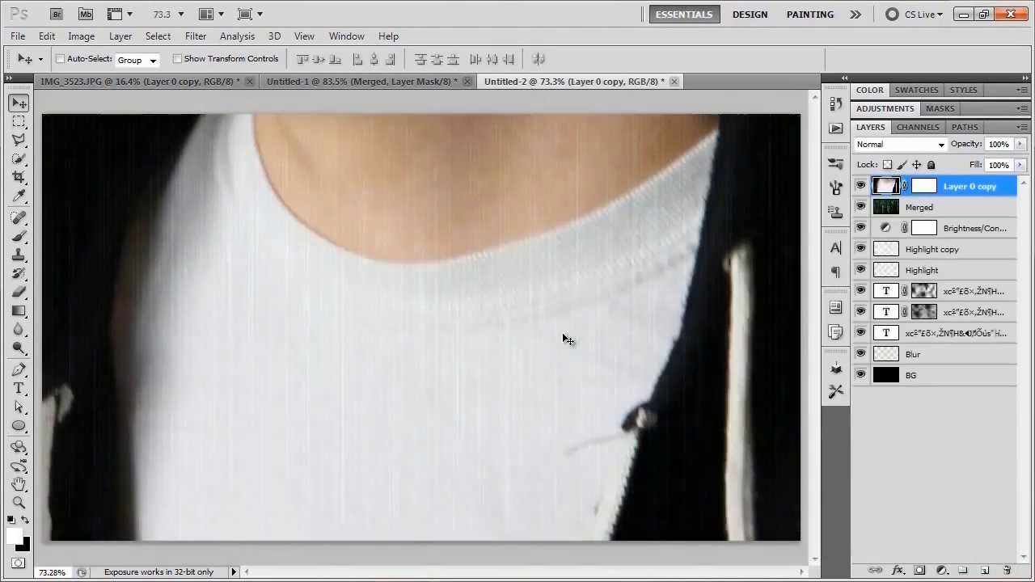
pyautogui.scroll(-3, 542, 372)
pyautogui.scroll(-3, 542, 373)
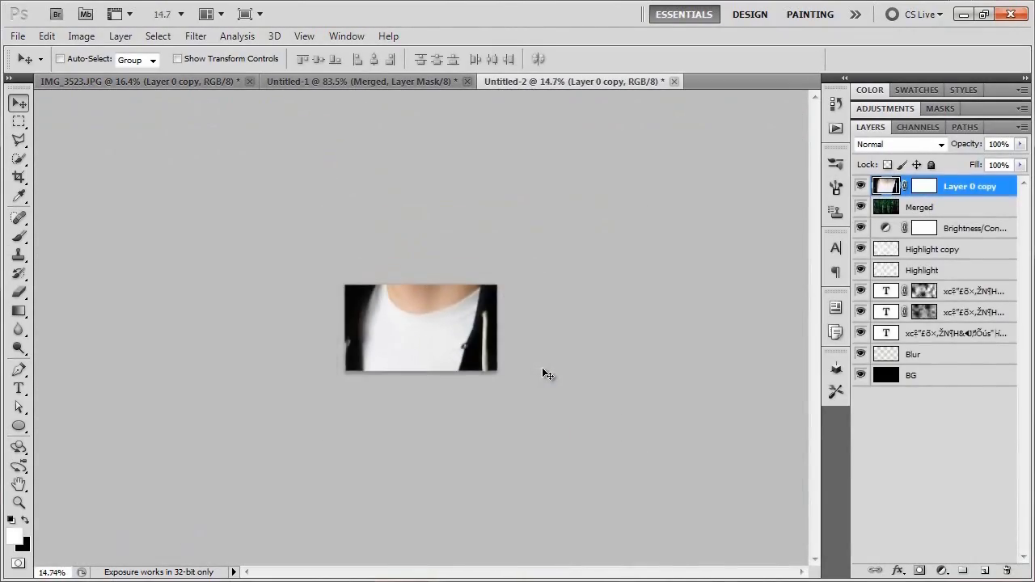
# - Scale the cutout proportionally to about 41.46%, place the face over the right part of the canvas, and apply the transform
pyautogui.hotkey('ctrl', 't')
pyautogui.scroll(-1, 545, 368)
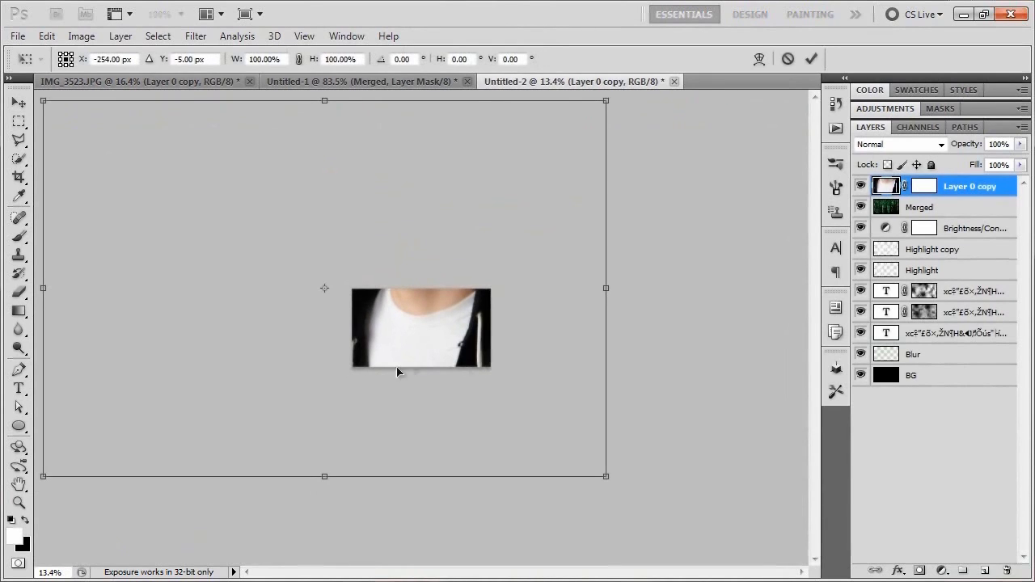
pyautogui.moveTo(454, 397); pyautogui.dragTo(516, 411)
pyautogui.moveTo(702, 542); pyautogui.dragTo(545, 430)
pyautogui.scroll(3, 545, 427)
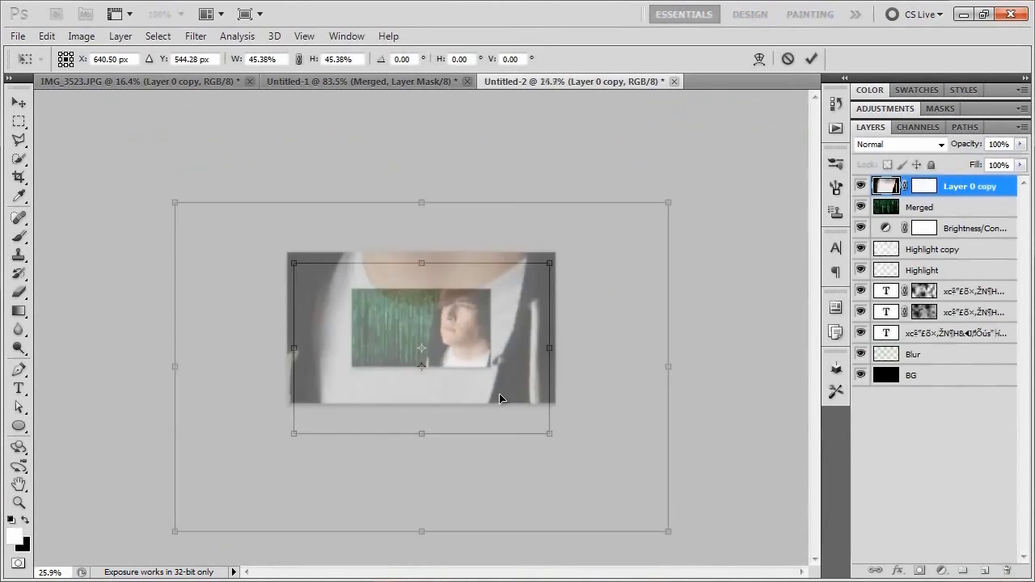
pyautogui.scroll(1, 653, 415)
pyautogui.scroll(-2, 656, 397)
pyautogui.moveTo(677, 203); pyautogui.dragTo(653, 217)
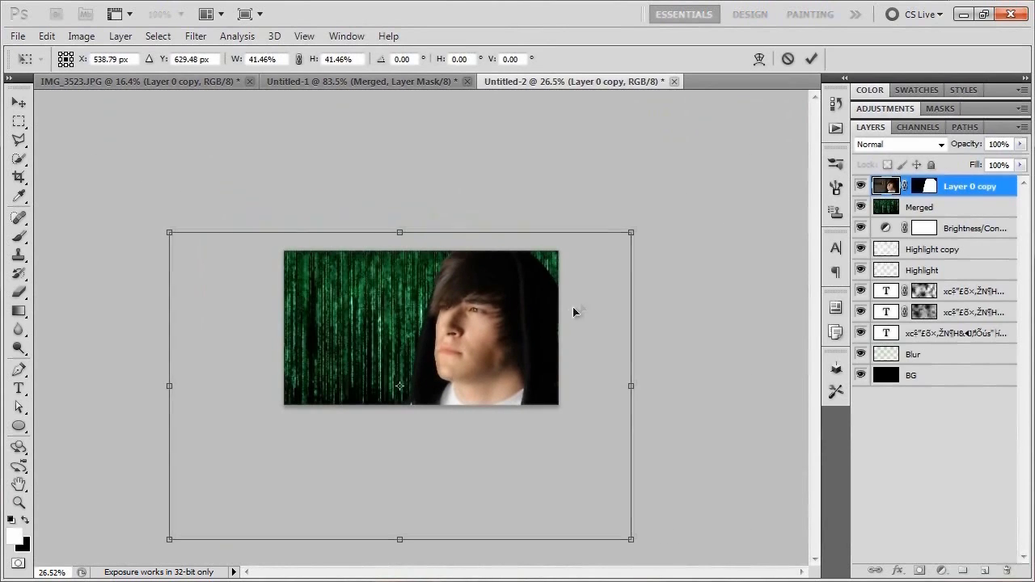
pyautogui.moveTo(596, 299); pyautogui.dragTo(605, 300)
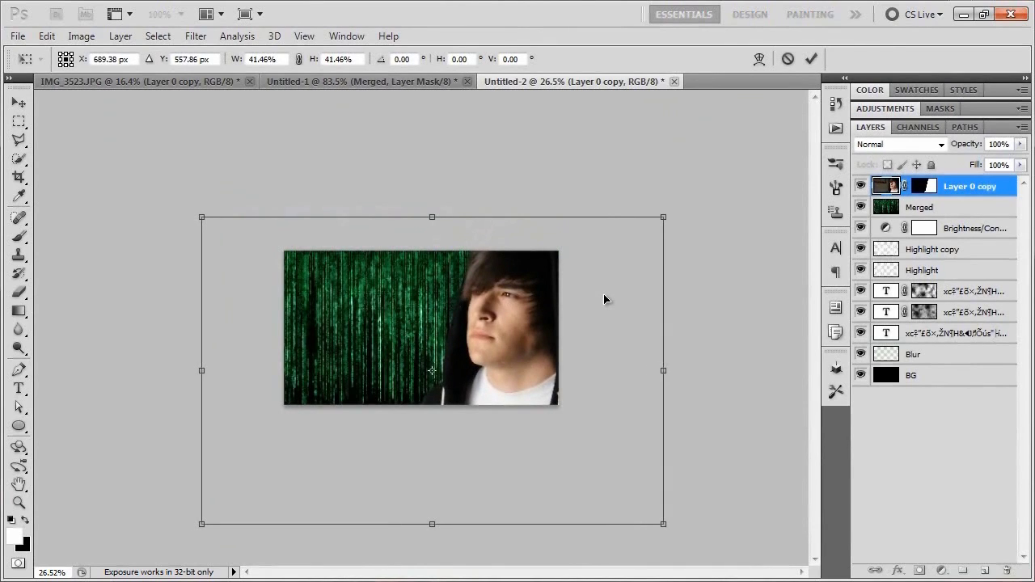
pyautogui.press('Return')
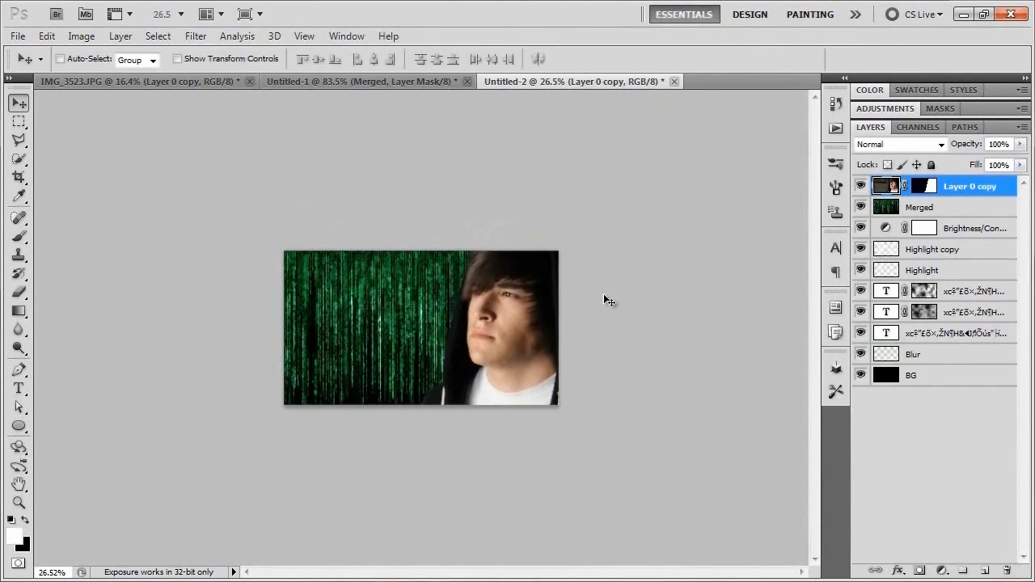
pyautogui.hotkey('ctrl', '0')
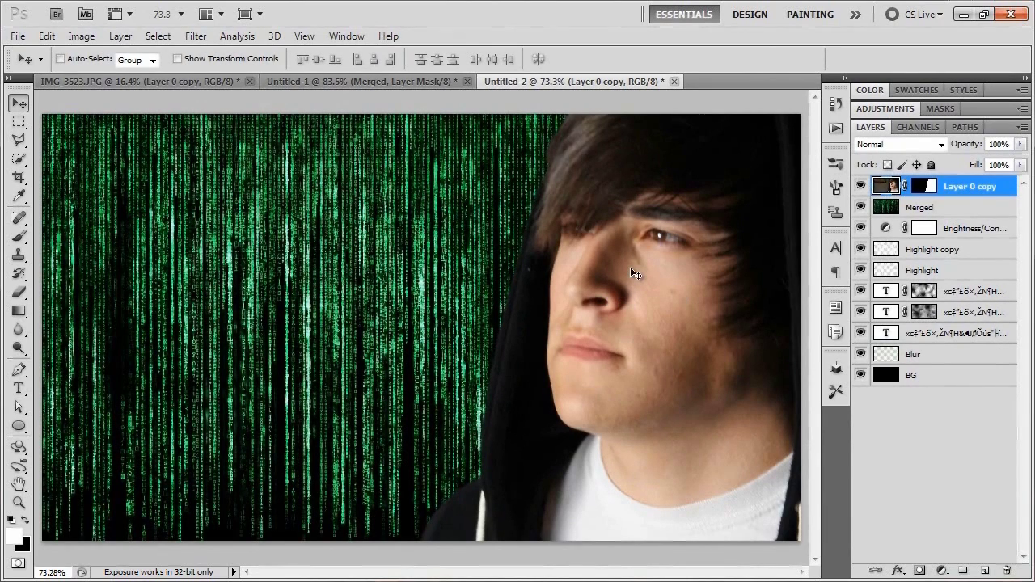
# - Check the canvas with the cutout hidden and shown again, and rename the cutout layer with the subject's first name
pyautogui.click(861, 186)
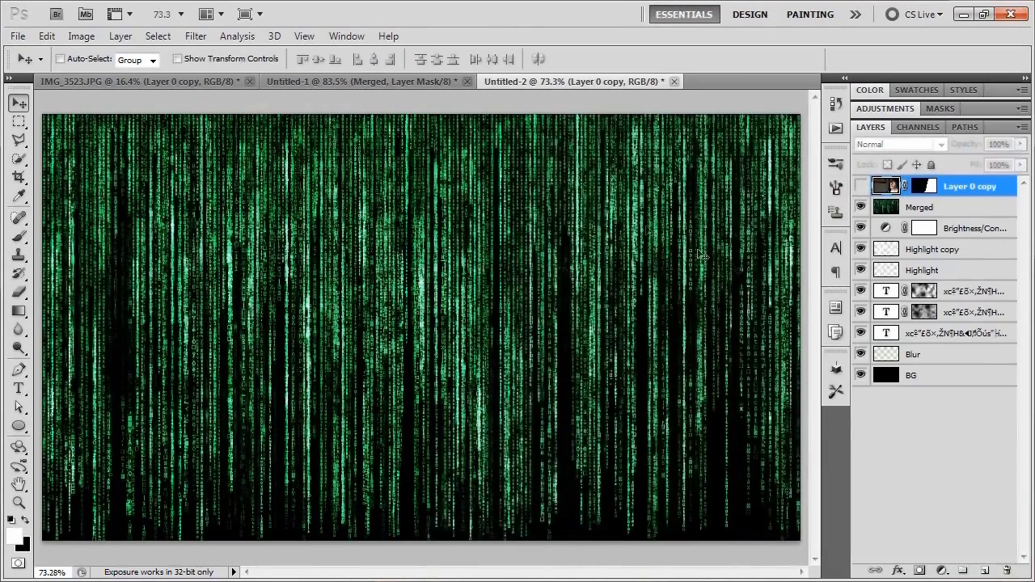
pyautogui.click(860, 186)
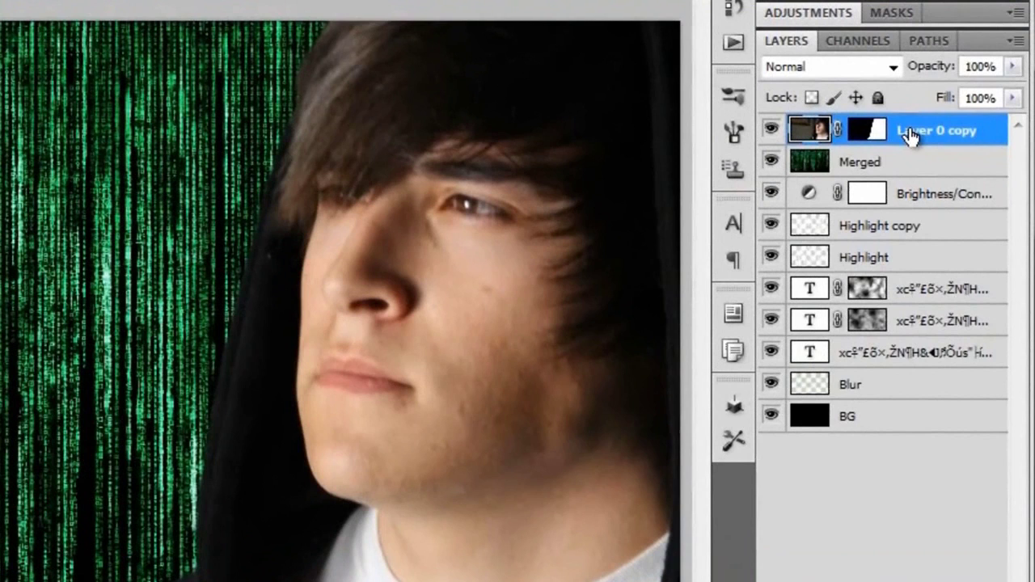
pyautogui.doubleClick(910, 134)
pyautogui.write('Eli')
pyautogui.press('Return')
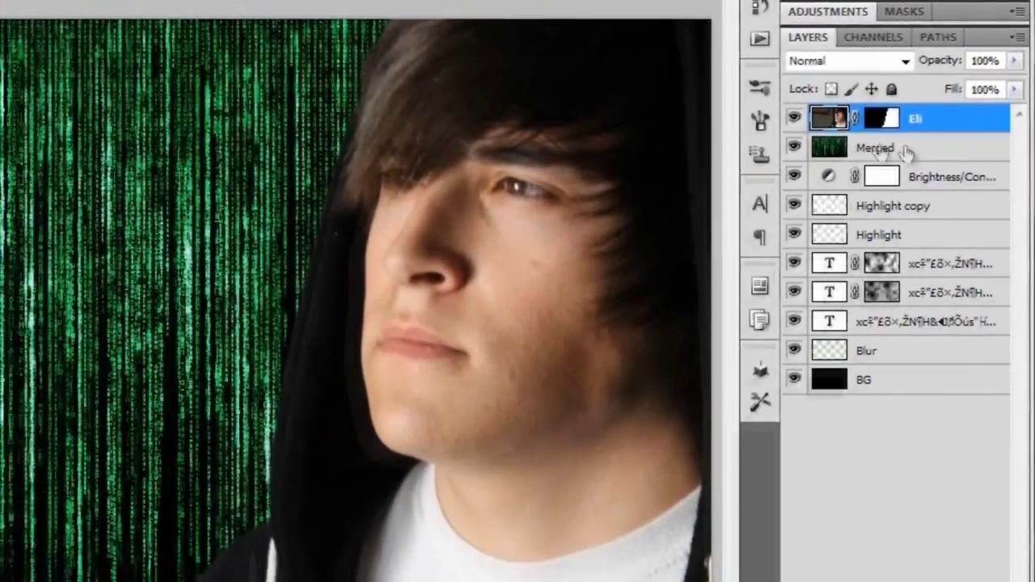
# - Add a new layer between the Merged layer and the portrait layer and fill it with black
pyautogui.click(890, 163)
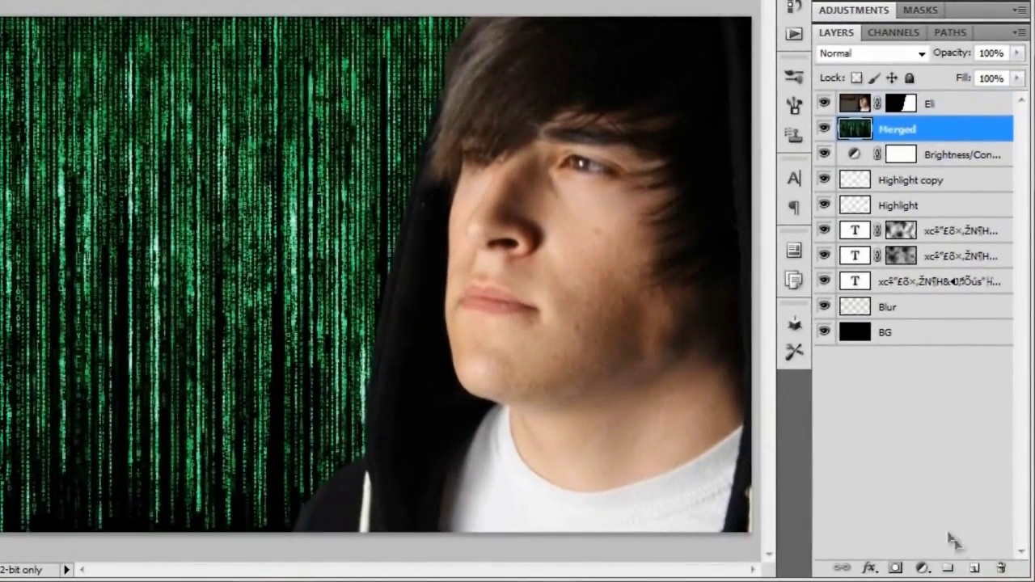
pyautogui.click(973, 568)
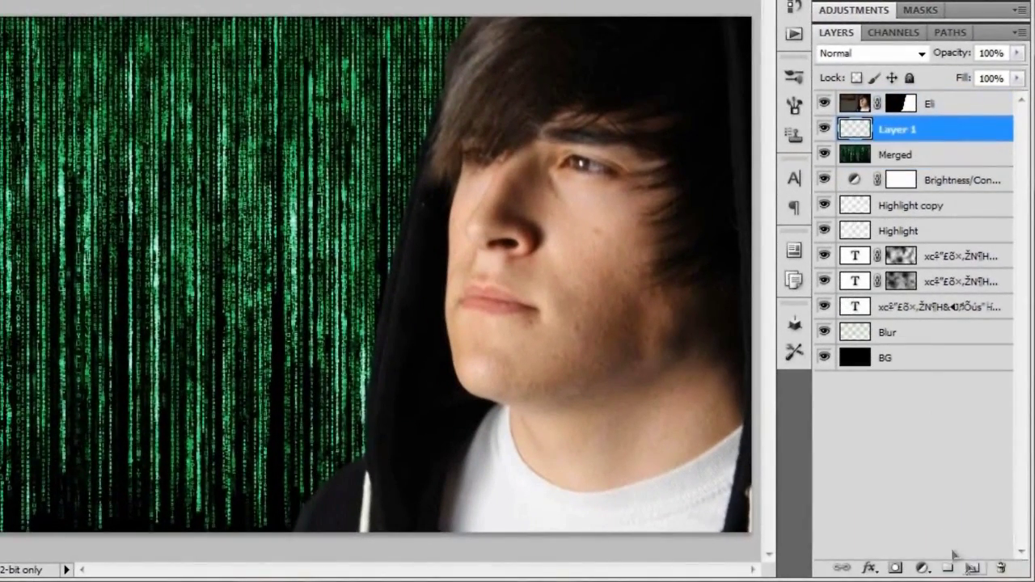
pyautogui.click(935, 110)
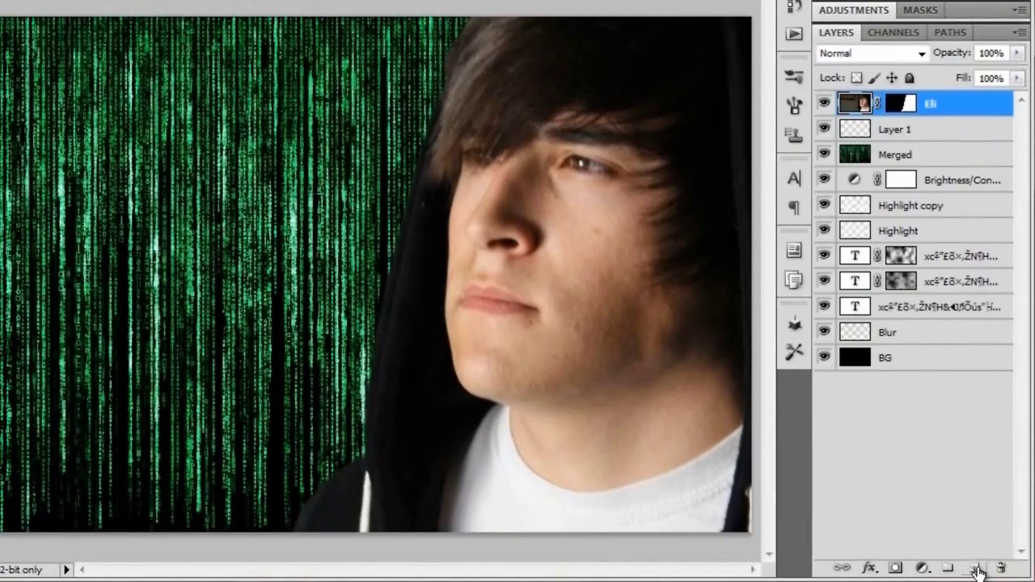
pyautogui.click(900, 134)
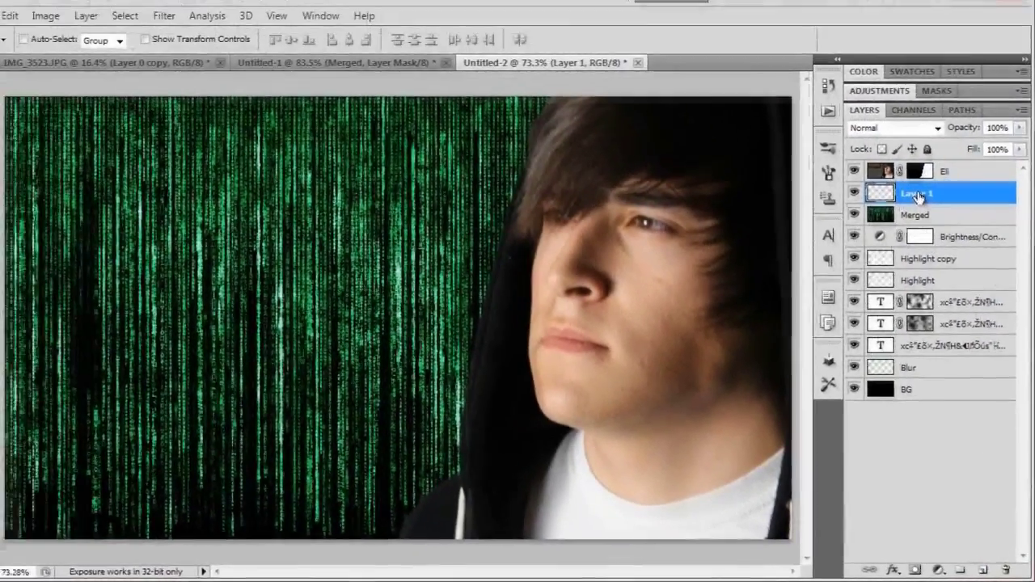
pyautogui.hotkey('ctrl', 'BackSpace')
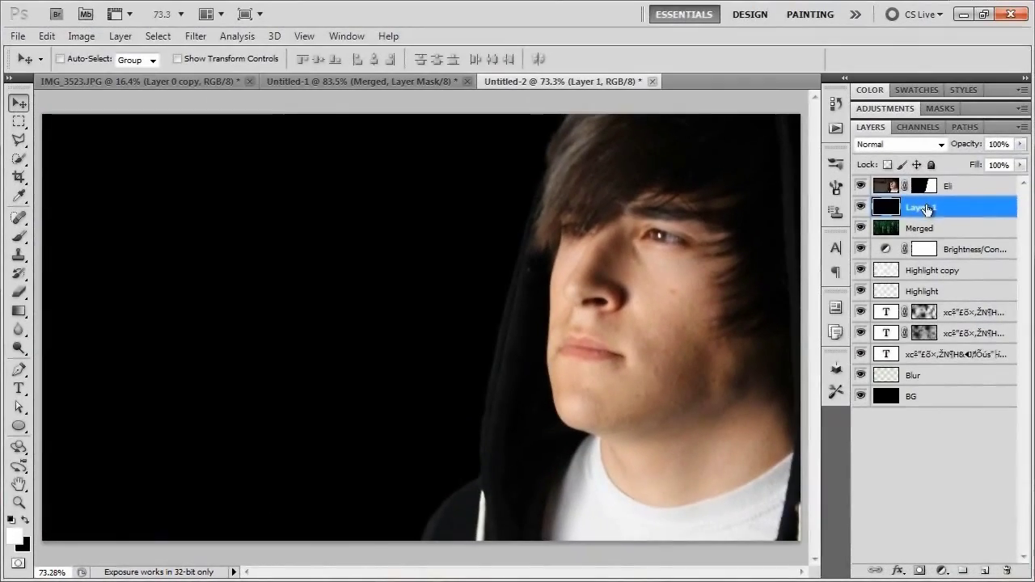
# - Save the document as a layered PSD copy named "Distortion Map" in the Matrix Effect folder, replacing the existing file
pyautogui.click(18, 36)
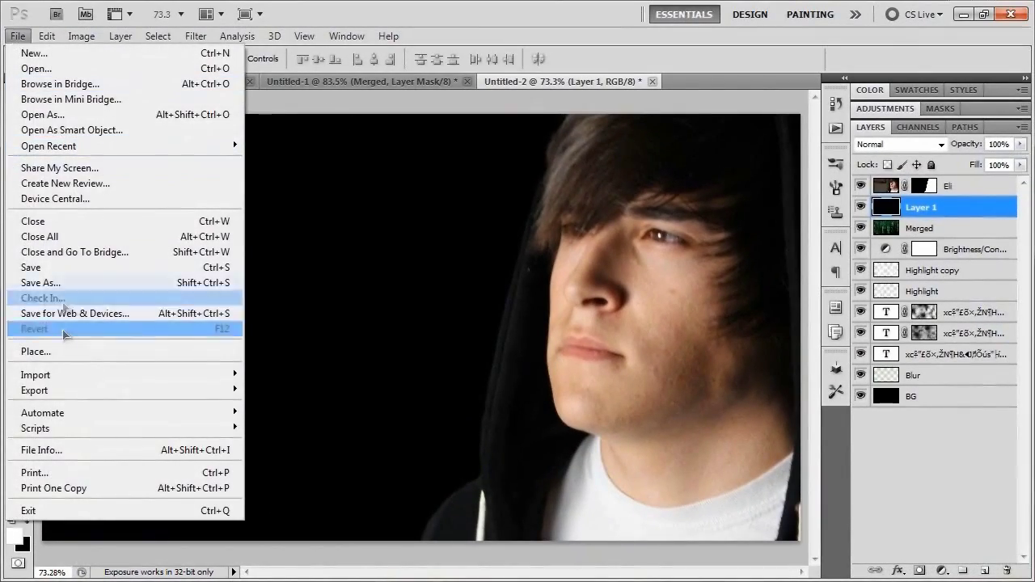
pyautogui.click(64, 284)
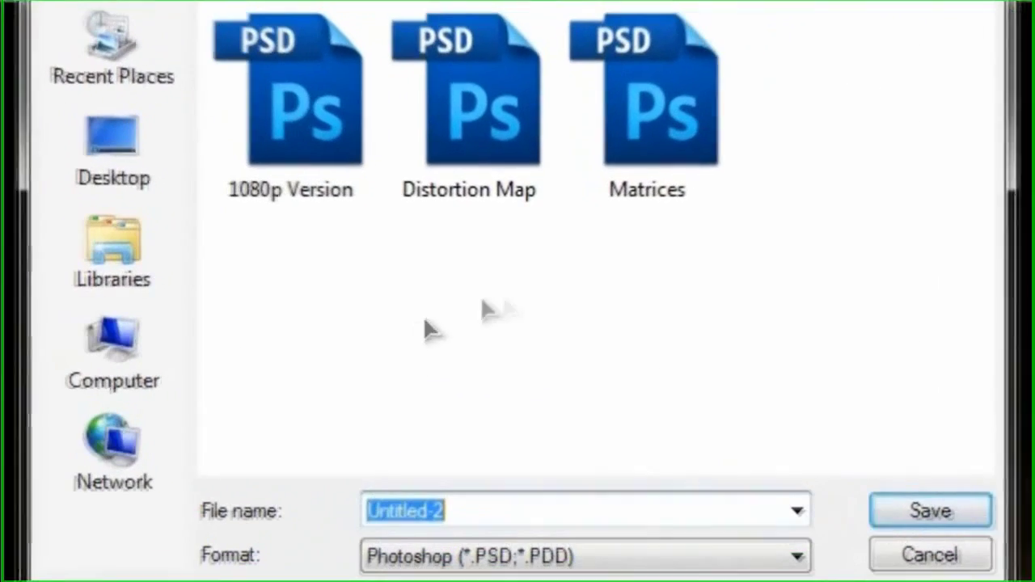
pyautogui.click(482, 110)
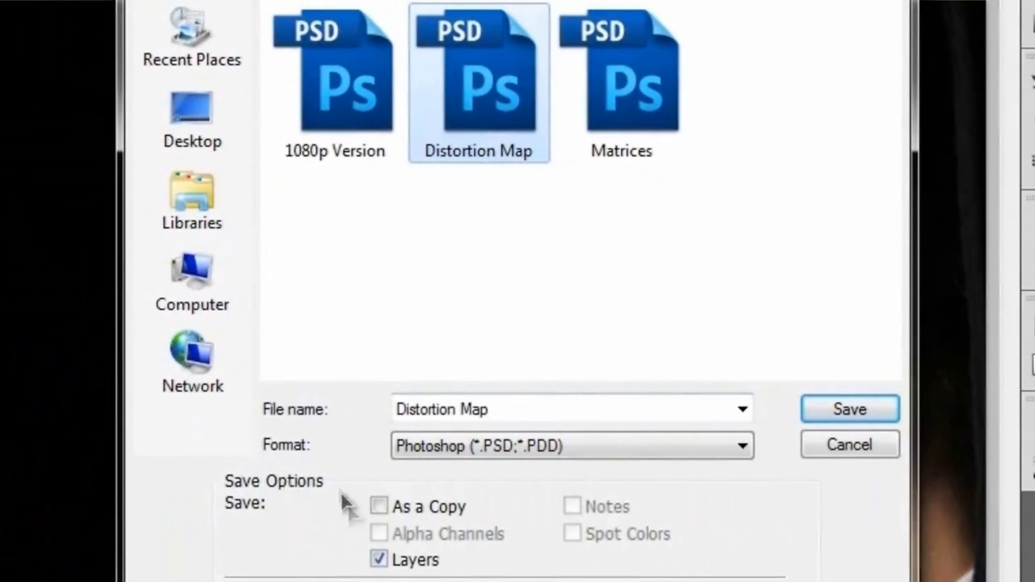
pyautogui.click(379, 508)
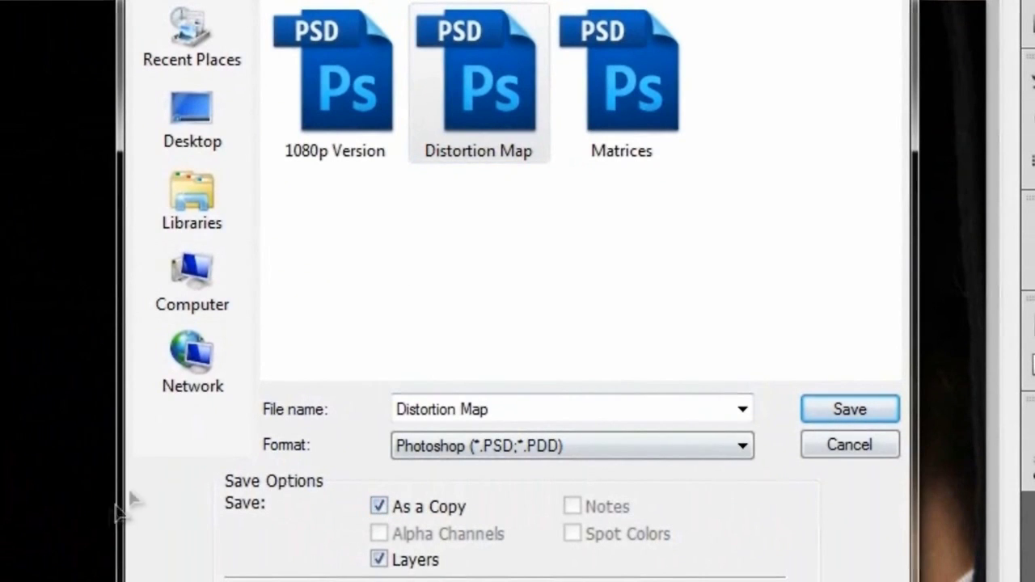
pyautogui.click(850, 410)
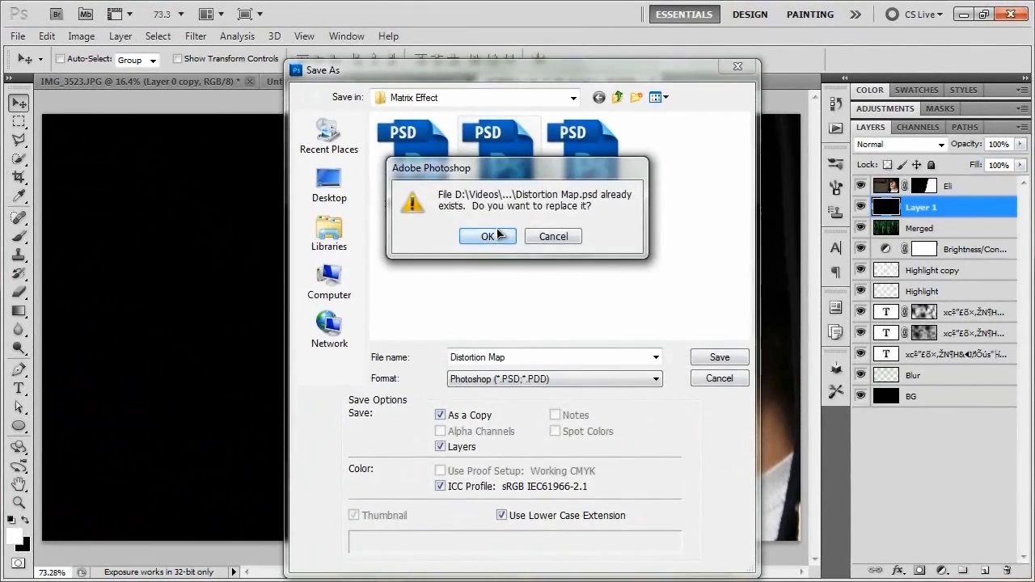
pyautogui.click(487, 237)
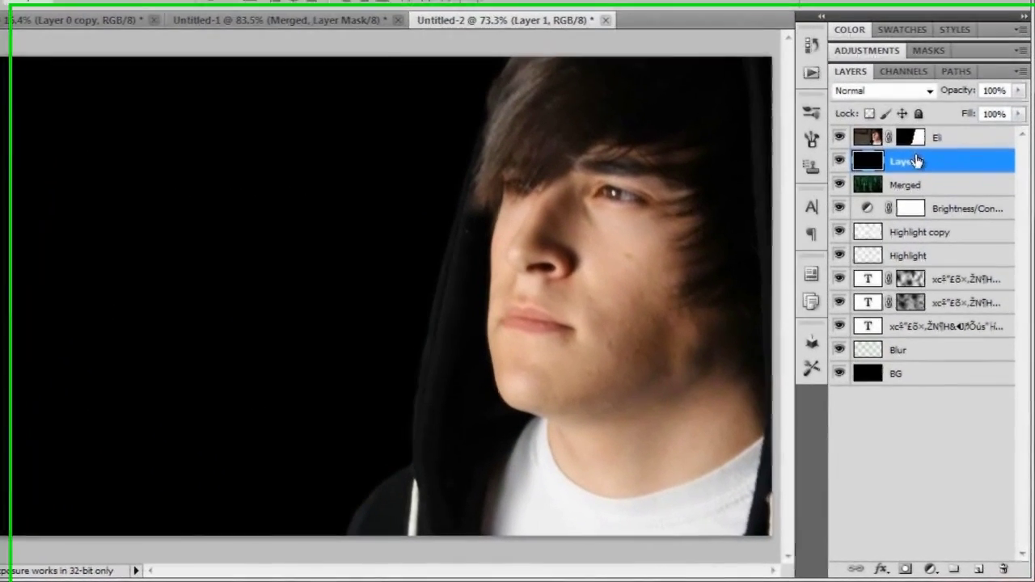
# - Delete the black-filled layer between the portrait and Merged layers
pyautogui.doubleClick(941, 207)
pyautogui.moveTo(926, 156); pyautogui.dragTo(1001, 569)
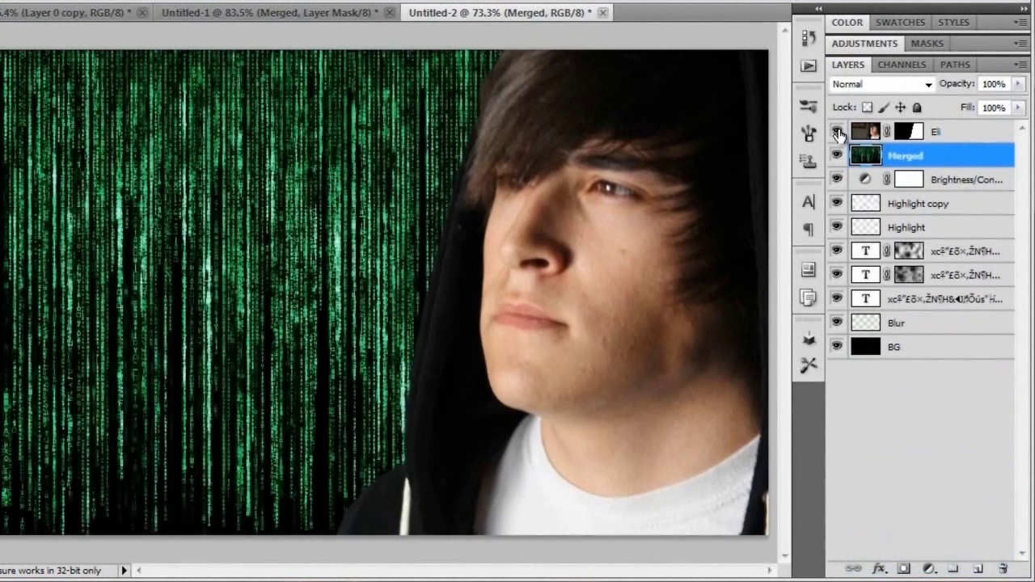
# - Hide the portrait layer and displace the Merged layer within the portrait mask's selection, with both scales at 10 and the Distortion Map file
pyautogui.click(838, 132)
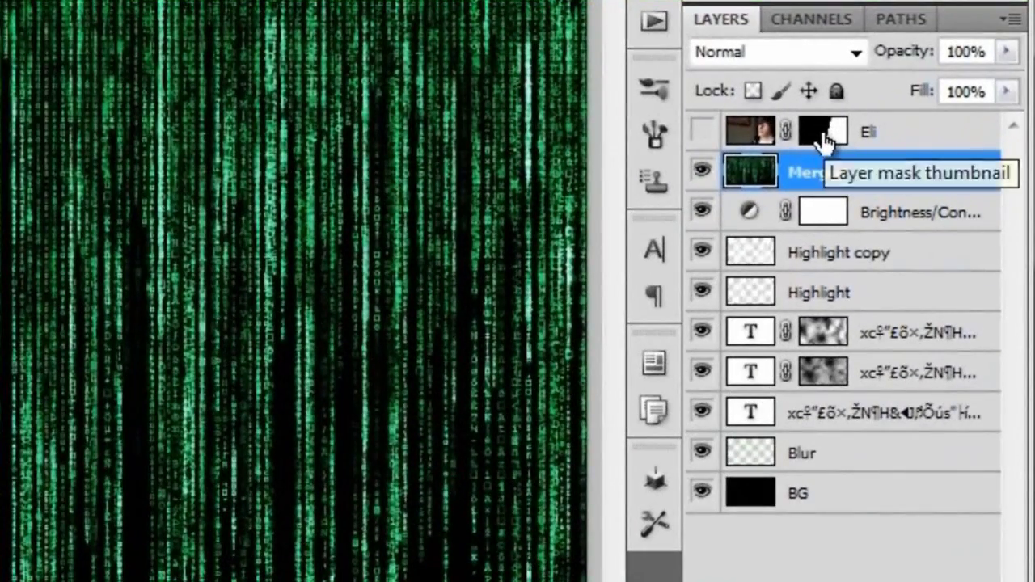
pyautogui.keyDown('ctrl'); pyautogui.click(825, 142); pyautogui.keyUp('ctrl')
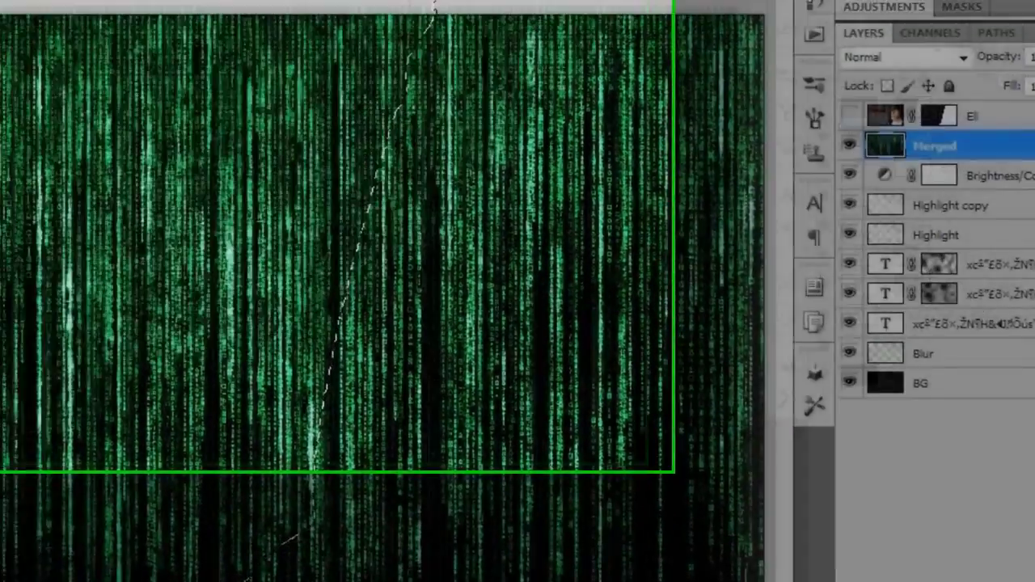
pyautogui.click(485, 17)
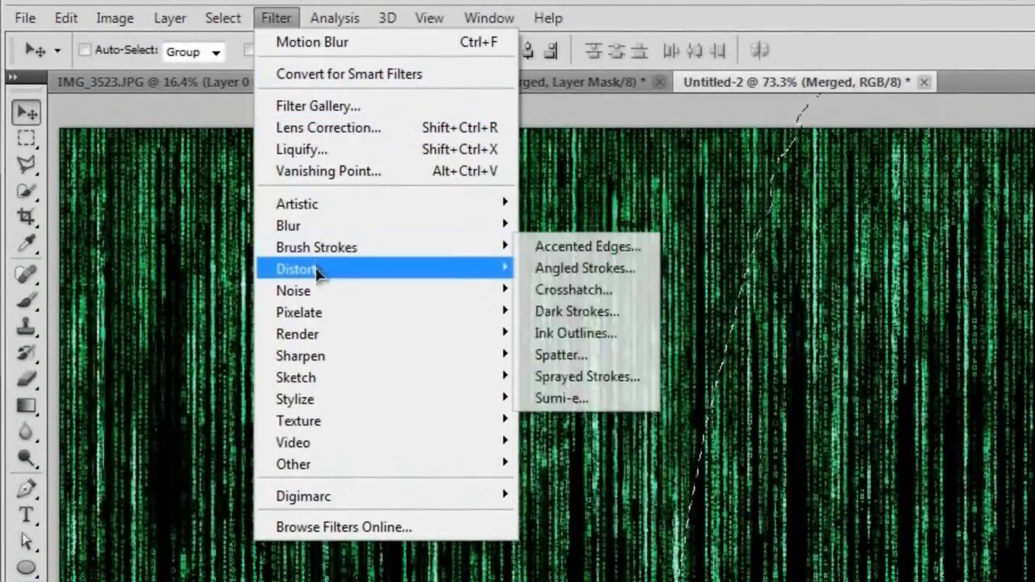
pyautogui.moveTo(318, 273)
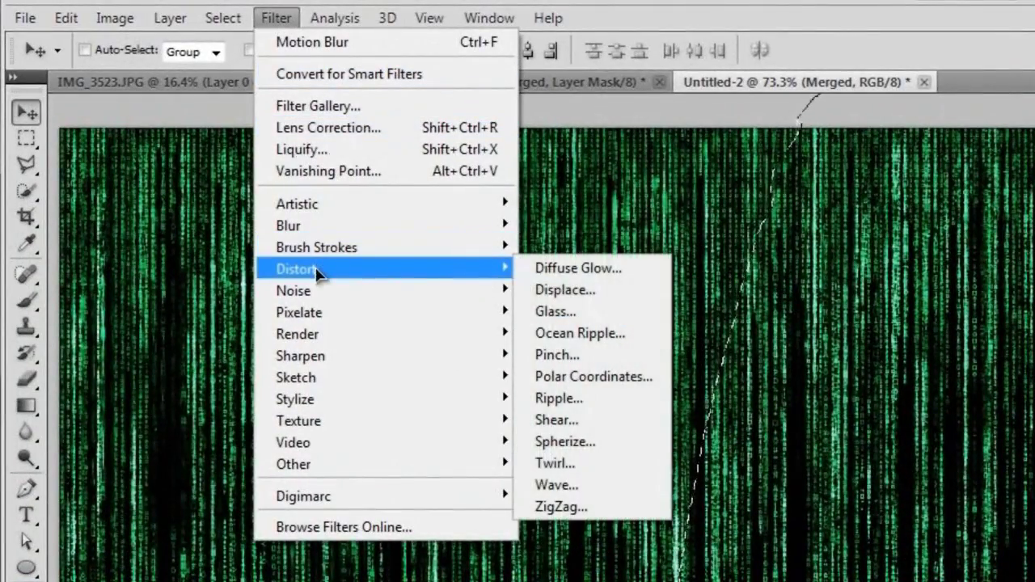
pyautogui.click(569, 294)
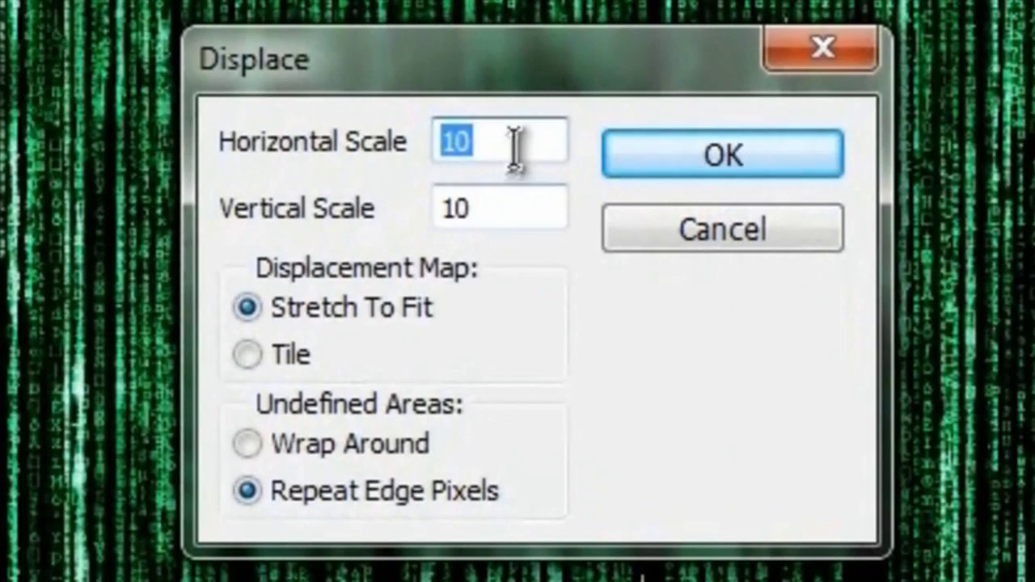
pyautogui.click(515, 148)
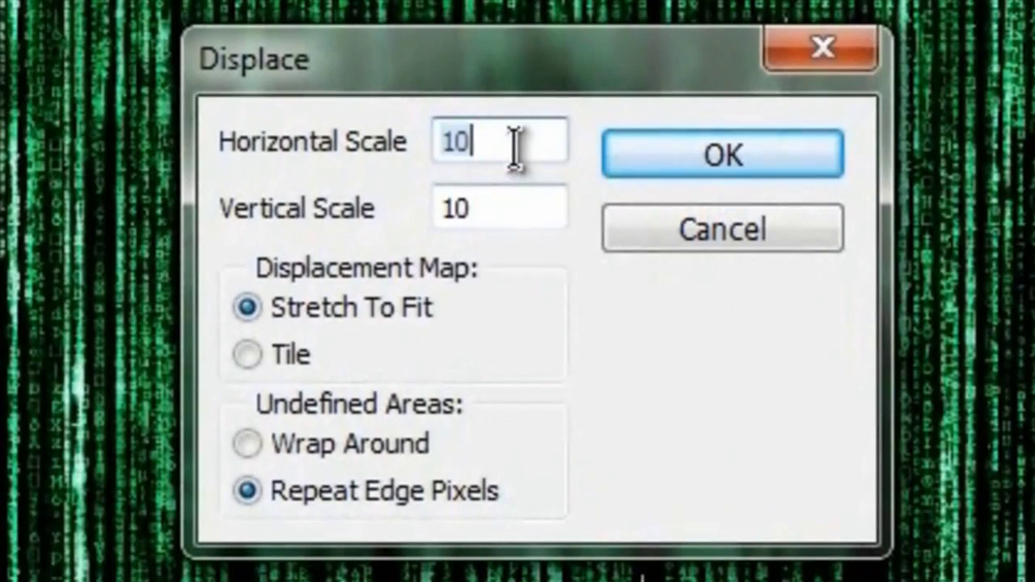
pyautogui.click(518, 213)
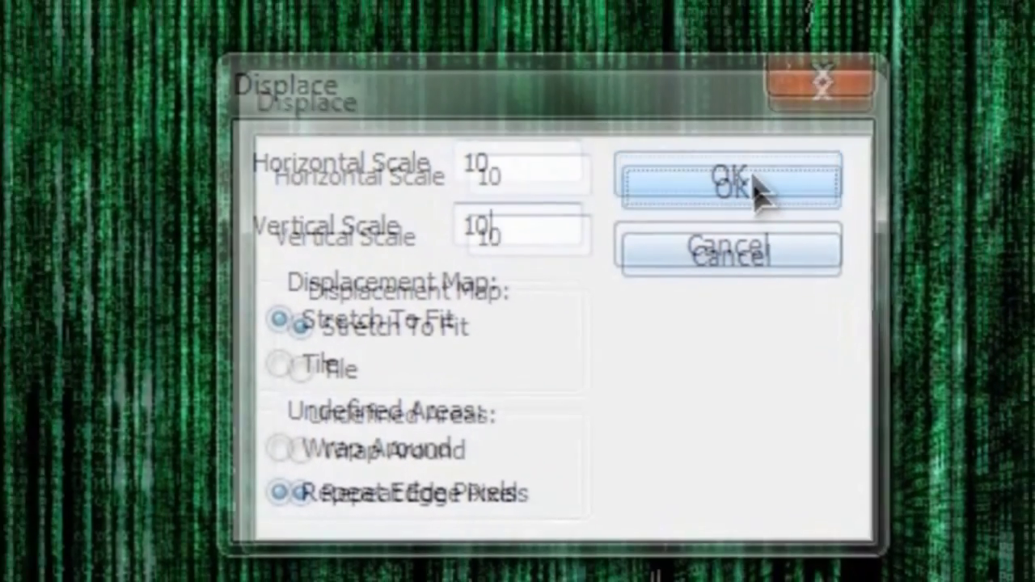
pyautogui.click(723, 154)
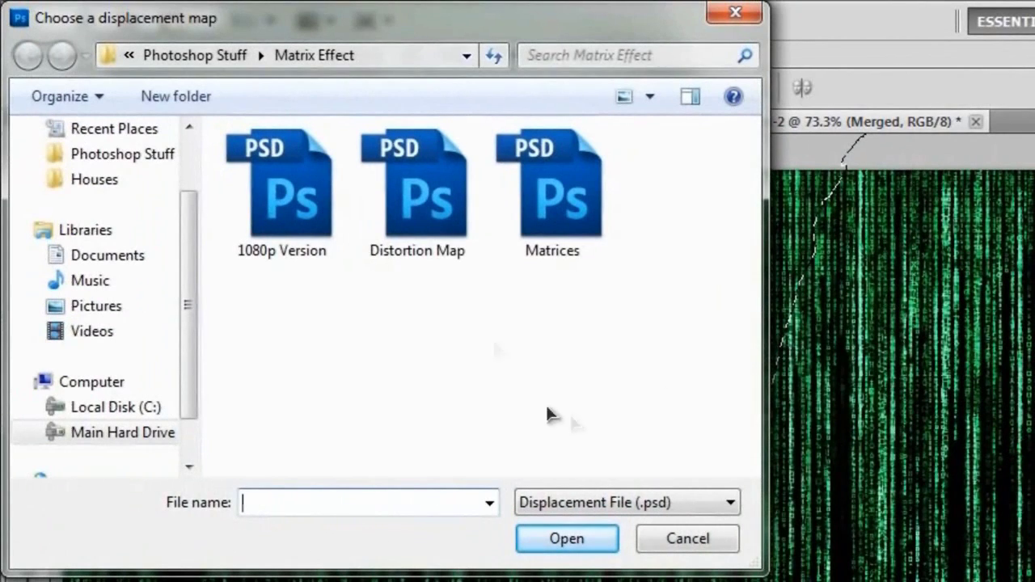
pyautogui.click(408, 188)
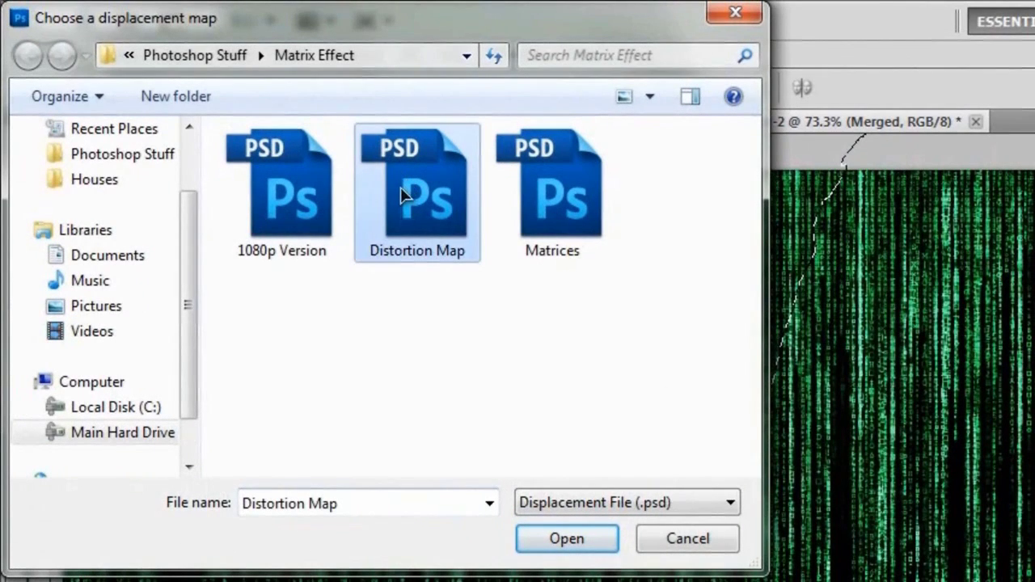
pyautogui.click(557, 545)
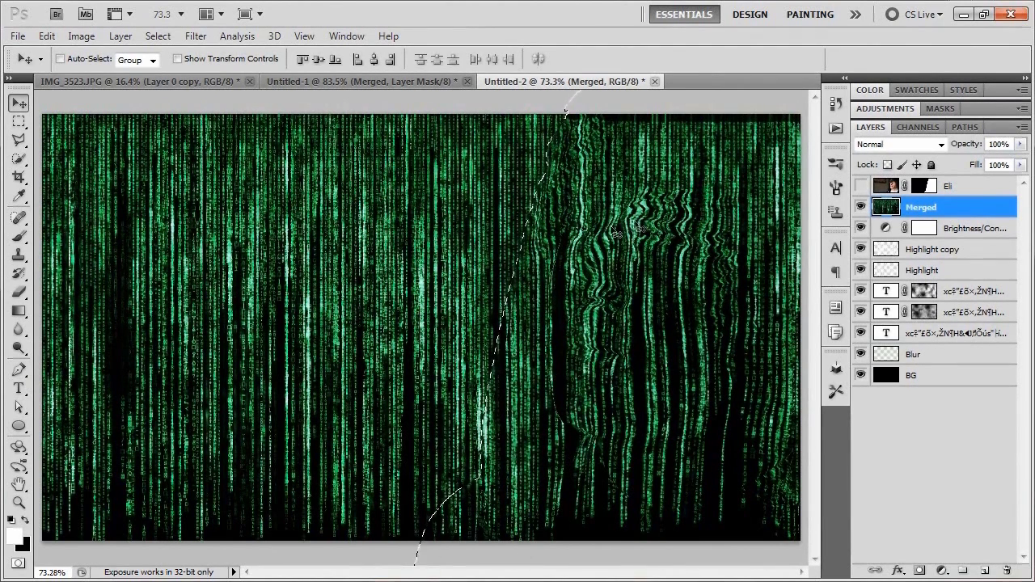
# - Show the portrait layer again and add a colorized Hue/Saturation adjustment above it within the selection, with hue 132 and saturation 50
pyautogui.click(975, 191)
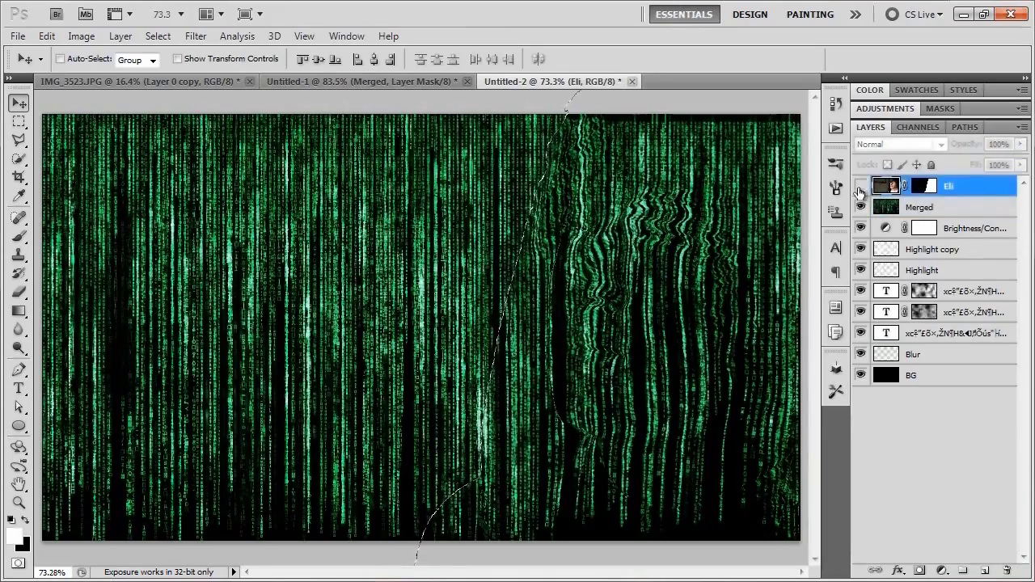
pyautogui.click(861, 186)
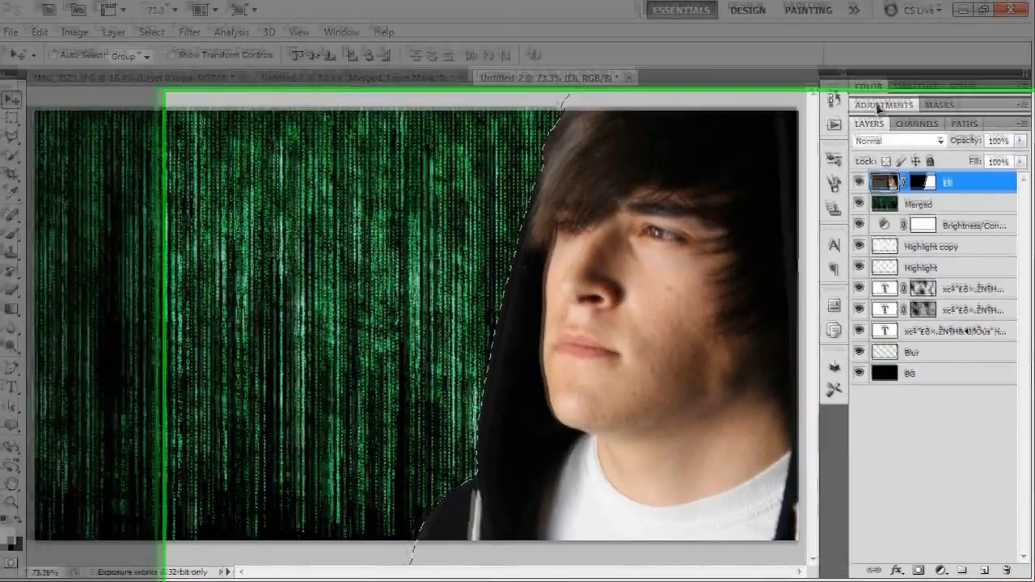
pyautogui.click(879, 106)
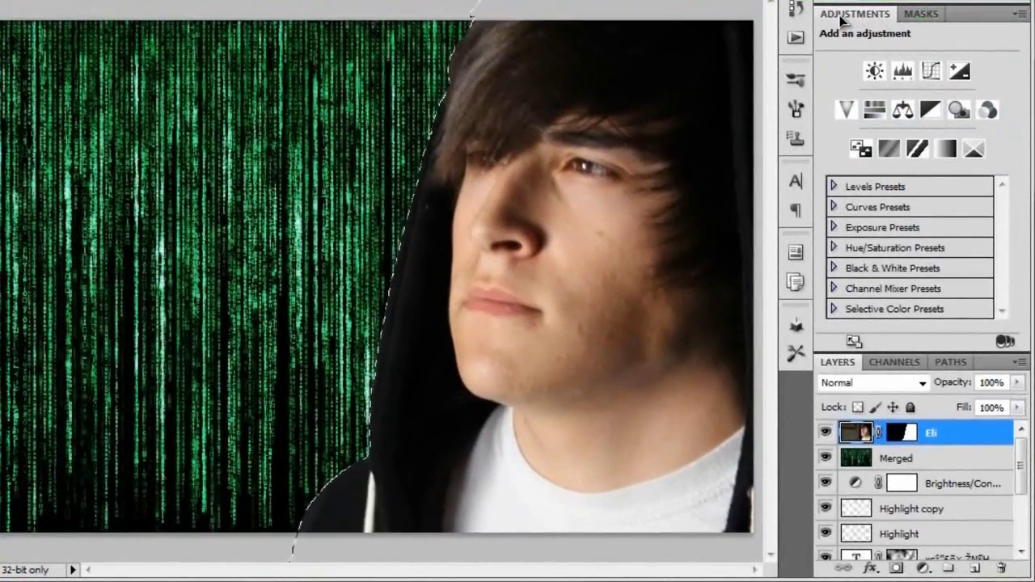
pyautogui.click(874, 114)
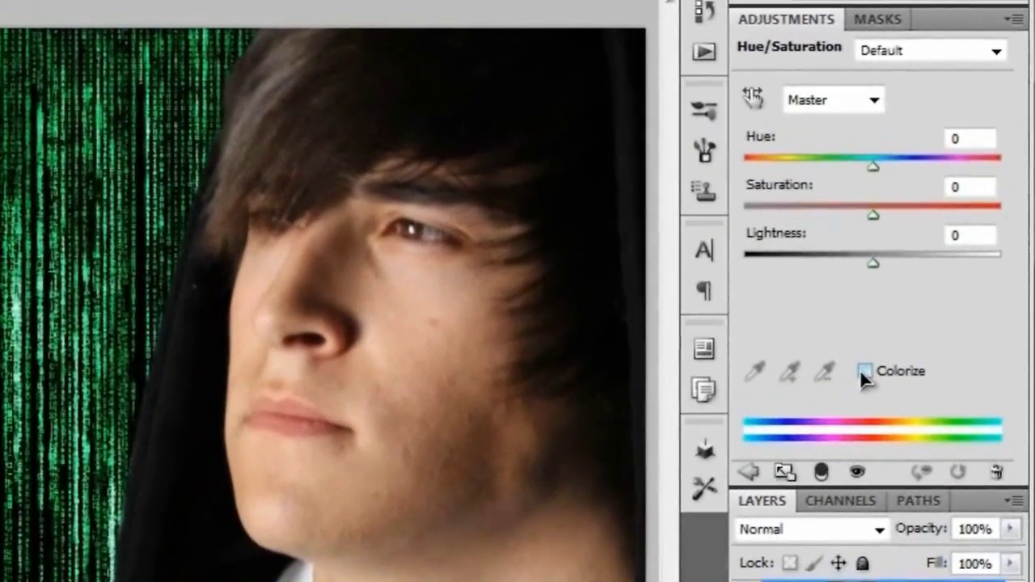
pyautogui.click(912, 270)
pyautogui.click(967, 139)
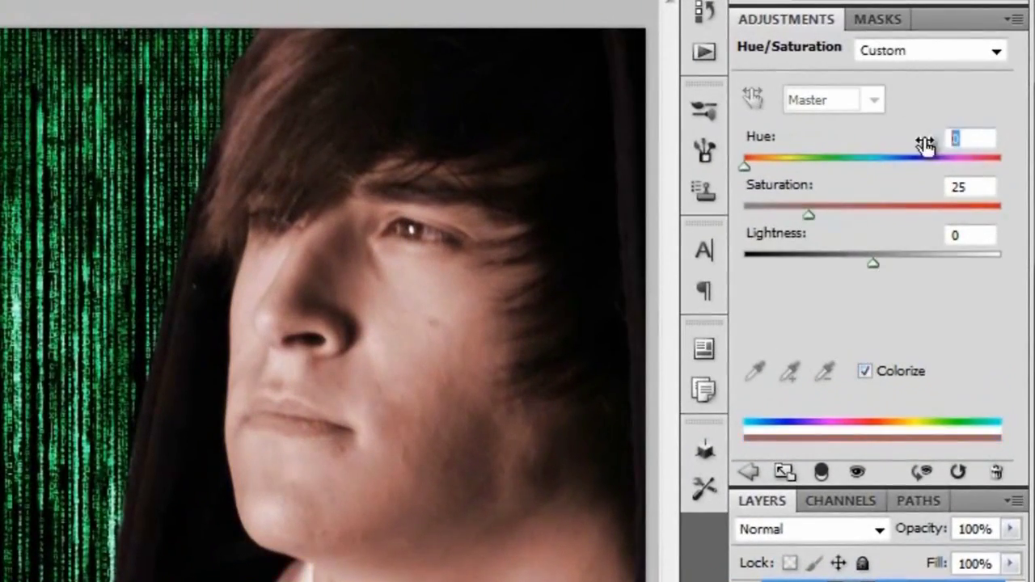
pyautogui.write('132')
pyautogui.press('Tab')
pyautogui.write('50')
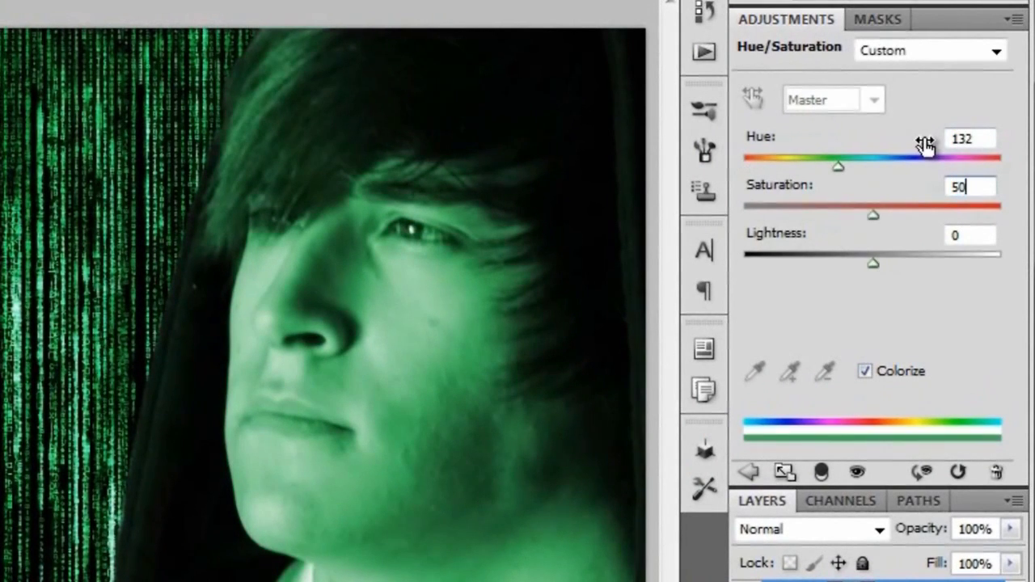
pyautogui.doubleClick(807, 18)
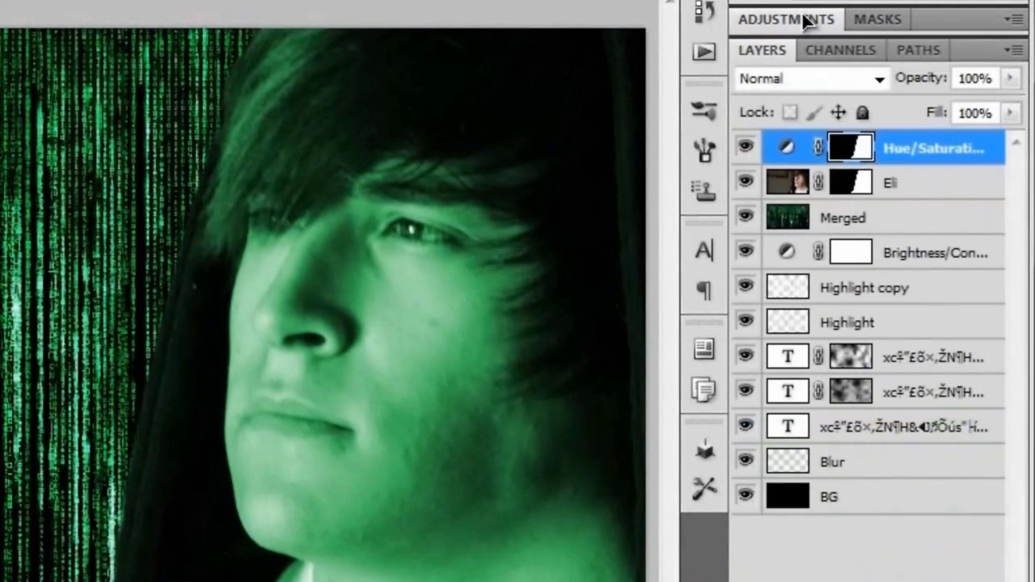
# - Set the portrait layer's blend mode to Overlay and duplicate that layer twice
pyautogui.click(896, 192)
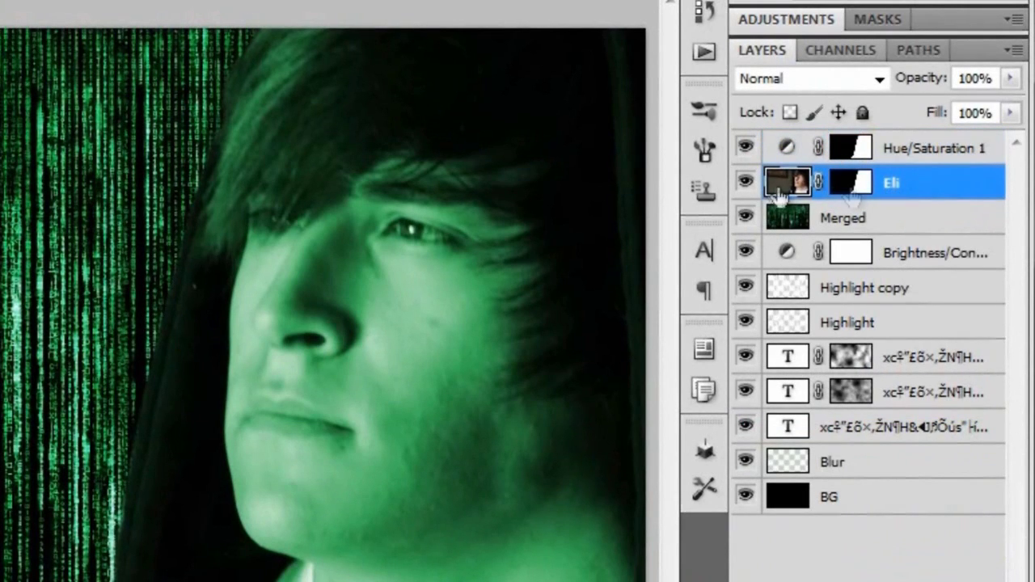
pyautogui.click(810, 78)
pyautogui.click(801, 422)
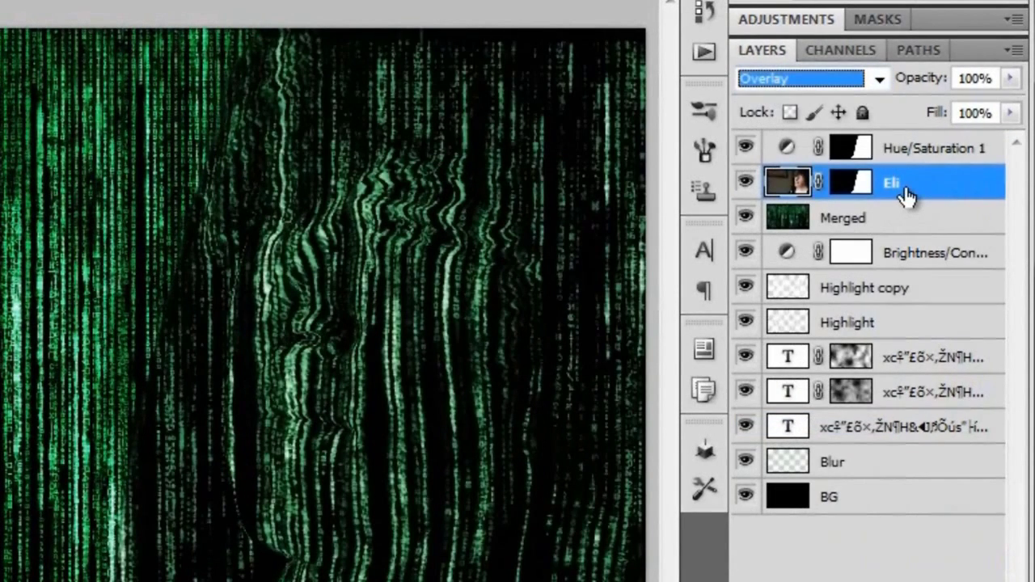
pyautogui.hotkey('ctrl', 'j')
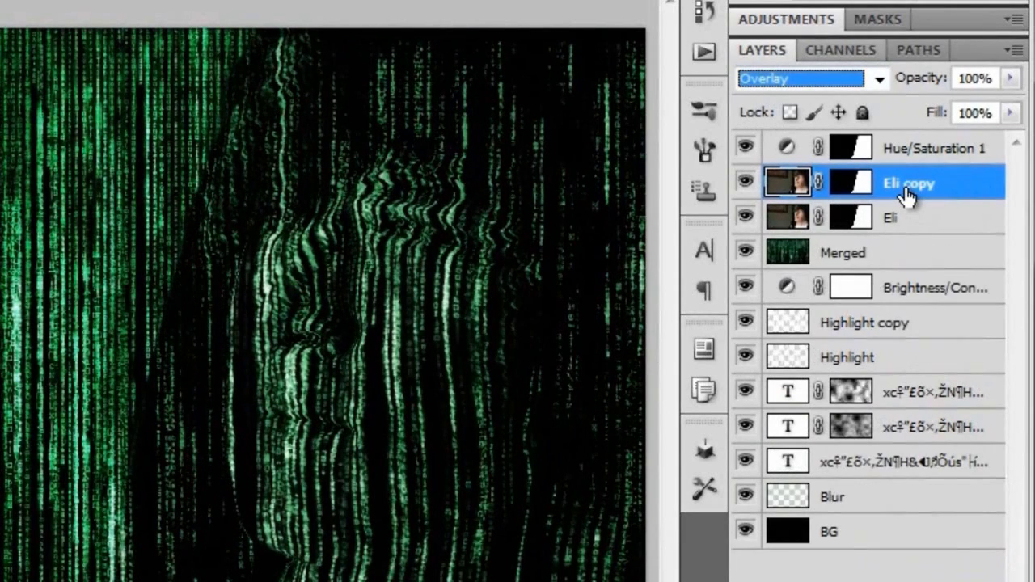
pyautogui.hotkey('ctrl', 'j')
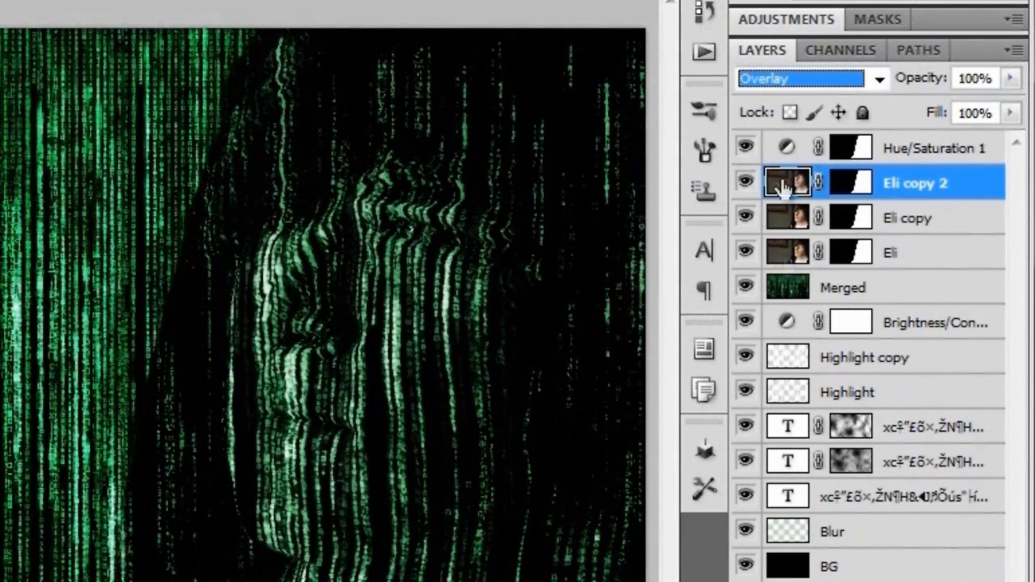
# - Group the three portrait layers and rename the group with the subject's first name
pyautogui.keyDown('shift'); pyautogui.click(906, 256); pyautogui.keyUp('shift')
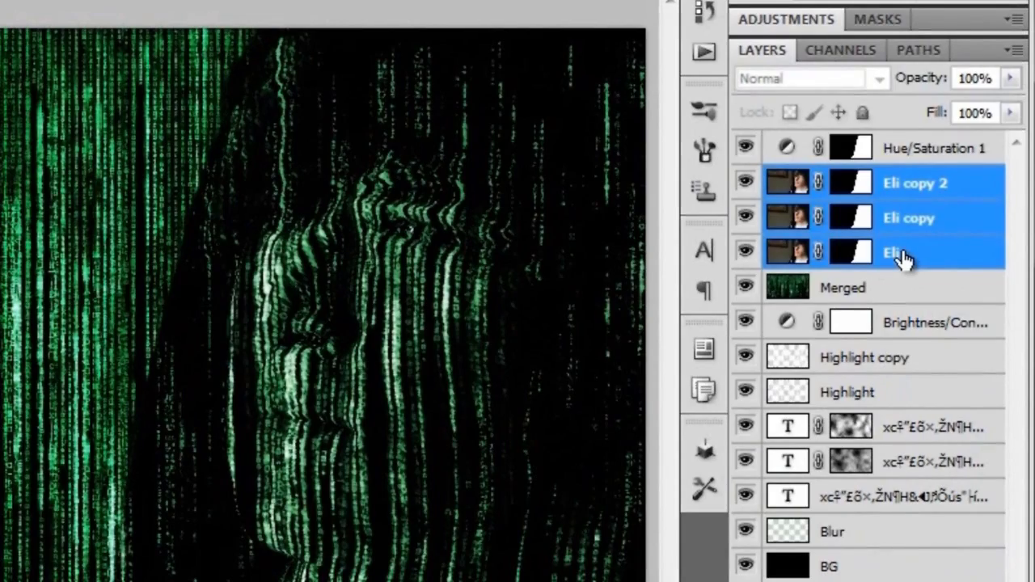
pyautogui.hotkey('ctrl', 'g')
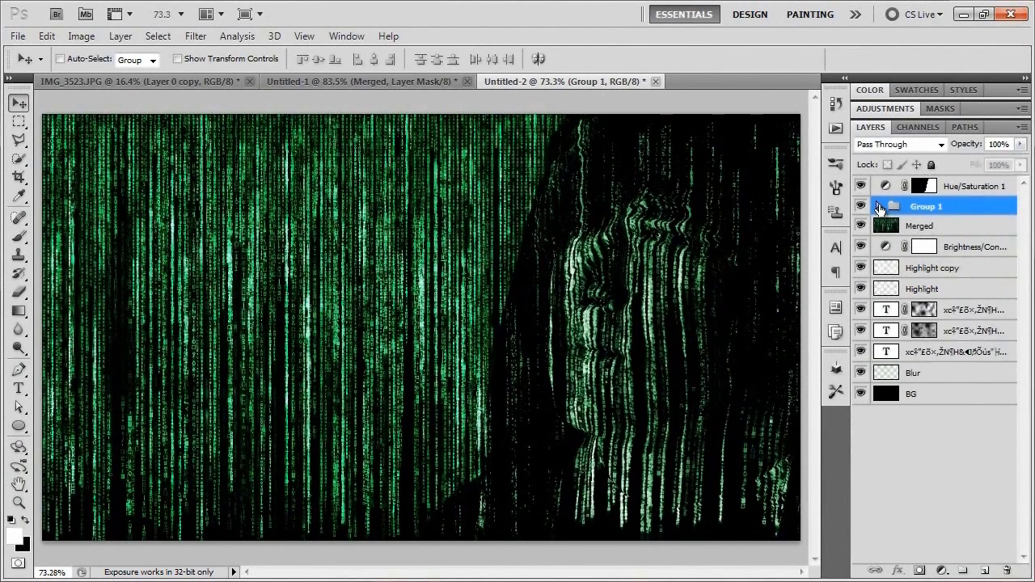
pyautogui.doubleClick(930, 208)
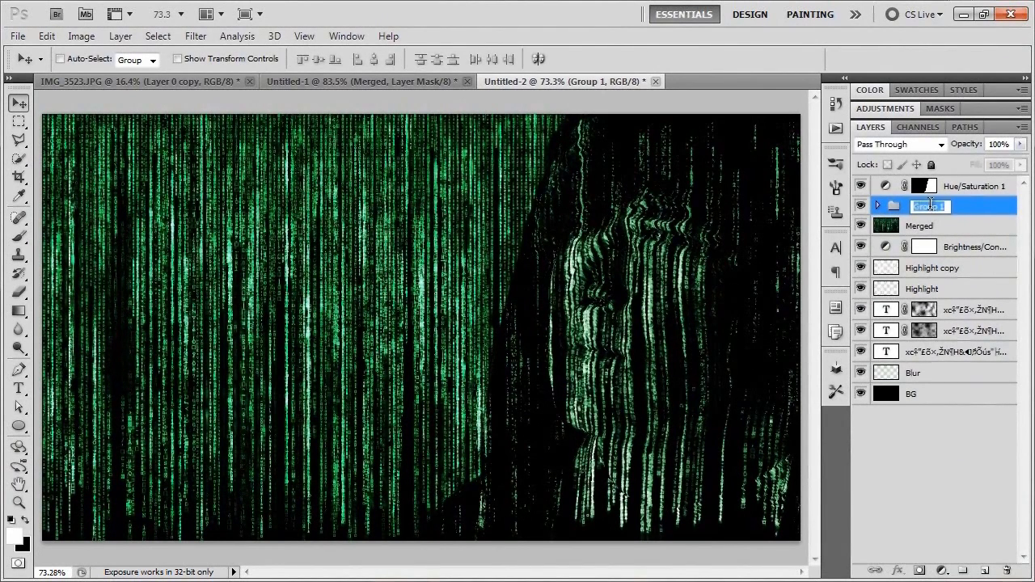
pyautogui.write('Eli')
pyautogui.press('Return')
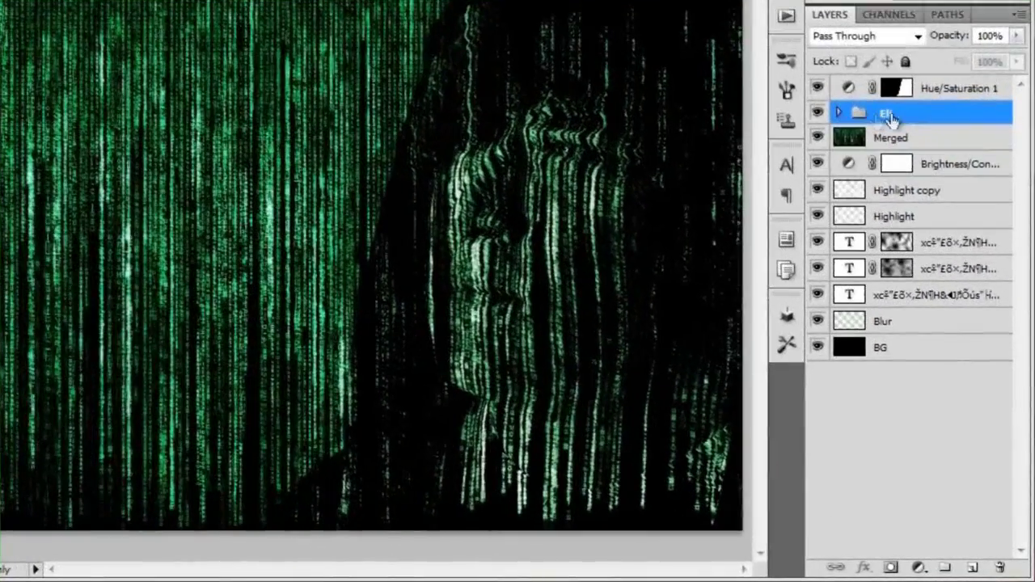
# - Add a layer mask to the portrait group and paint it black with a 200 px brush over the dark hood and hair around the face
pyautogui.click(891, 568)
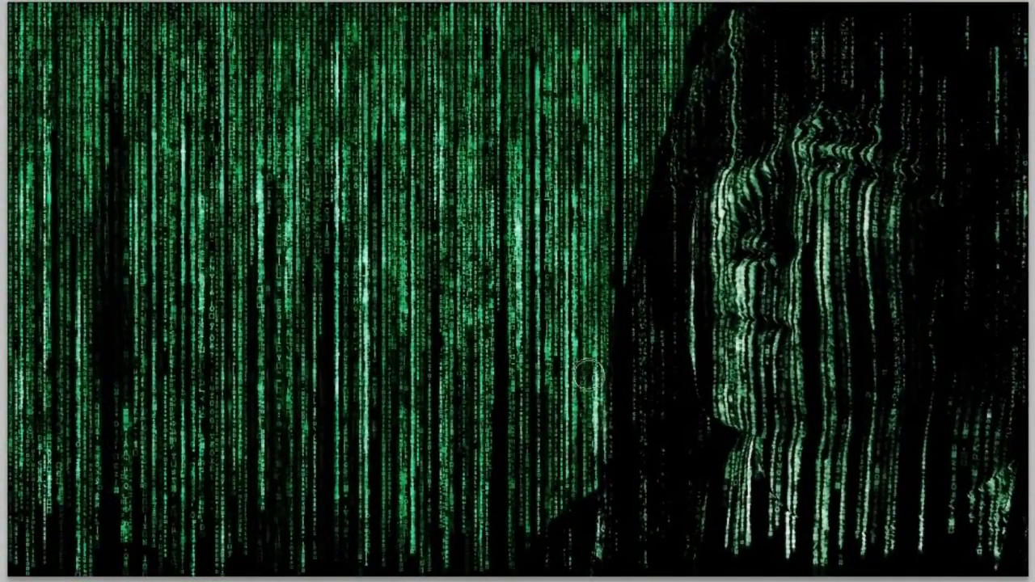
pyautogui.press(']')
pyautogui.press(']')
pyautogui.press(']')
pyautogui.press(']')
pyautogui.moveTo(555, 496)
pyautogui.mouseDown()
pyautogui.moveTo(542, 520)
pyautogui.moveTo(620, 439)
pyautogui.moveTo(613, 338)
pyautogui.moveTo(624, 306)
pyautogui.moveTo(844, 25)
pyautogui.moveTo(947, 47)
pyautogui.moveTo(966, 85)
pyautogui.moveTo(983, 489)
pyautogui.moveTo(776, 570)
pyautogui.moveTo(792, 526)
pyautogui.moveTo(758, 377)
pyautogui.moveTo(809, 312)
pyautogui.mouseUp()
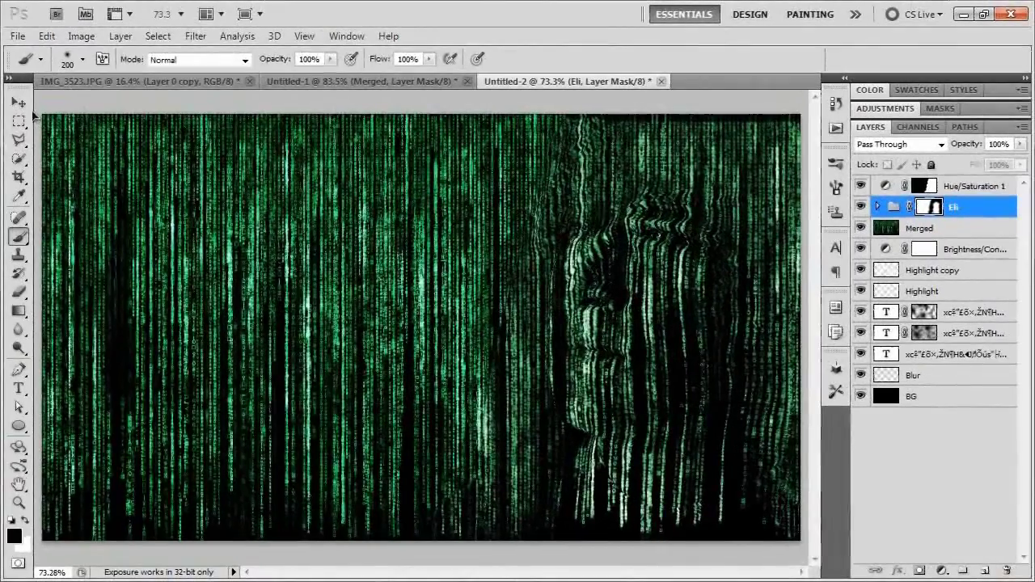
pyautogui.press('v')
# - Compare the image with the Untitled-1 document and examine the distorted face up close with the portrait group hidden and shown
pyautogui.click(393, 82)
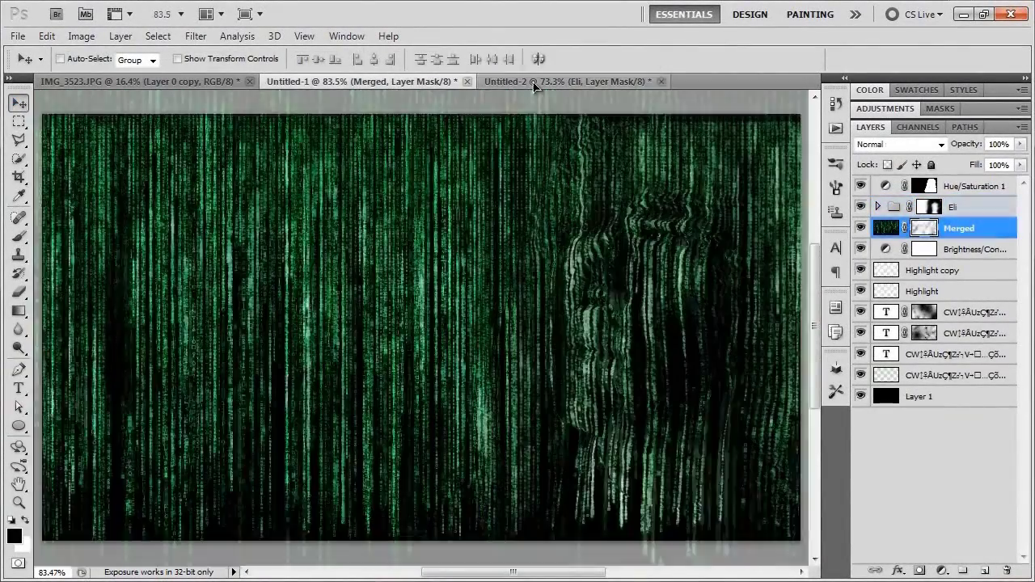
pyautogui.click(534, 82)
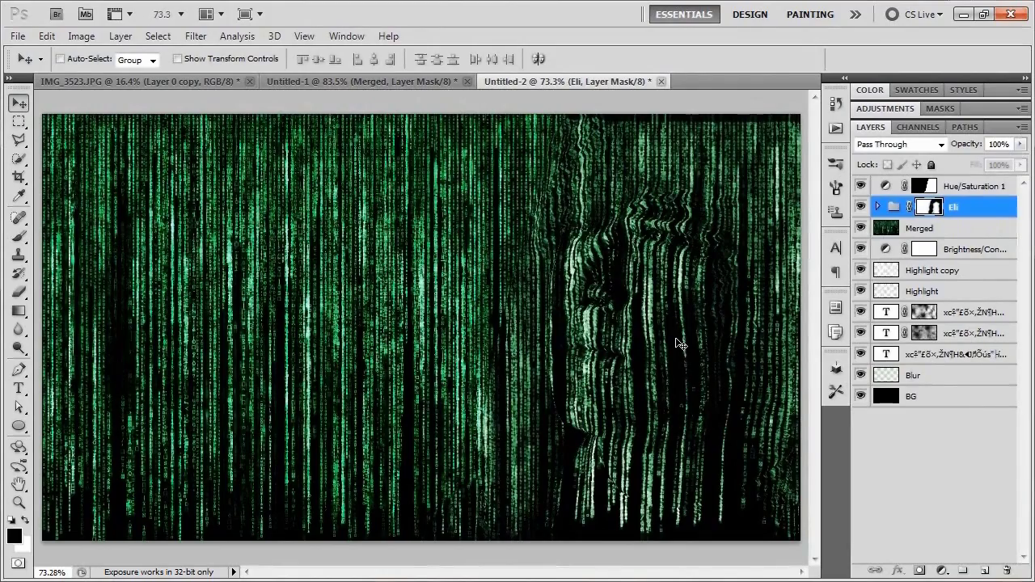
pyautogui.scroll(4, 611, 262)
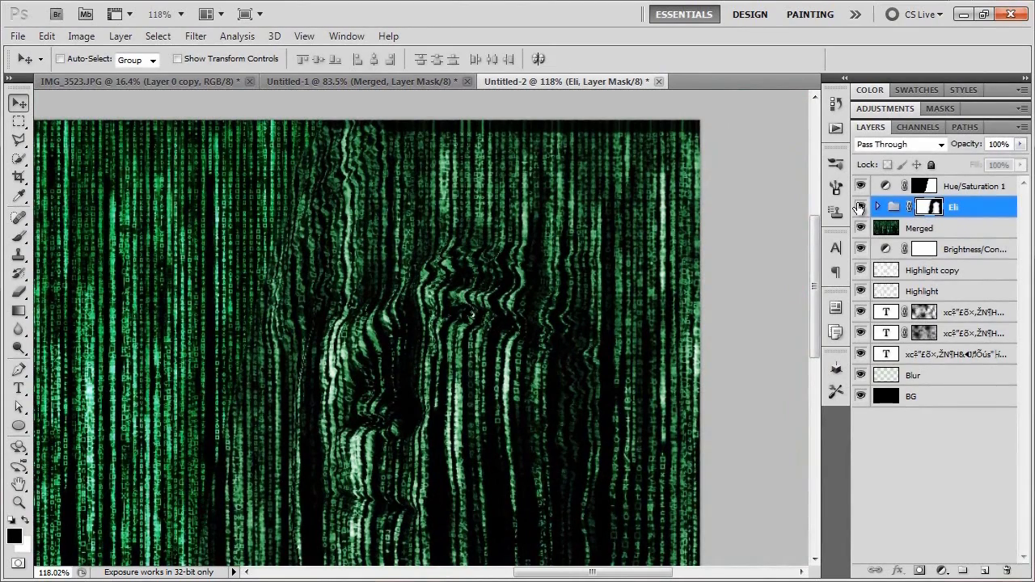
pyautogui.scroll(-1, 480, 408)
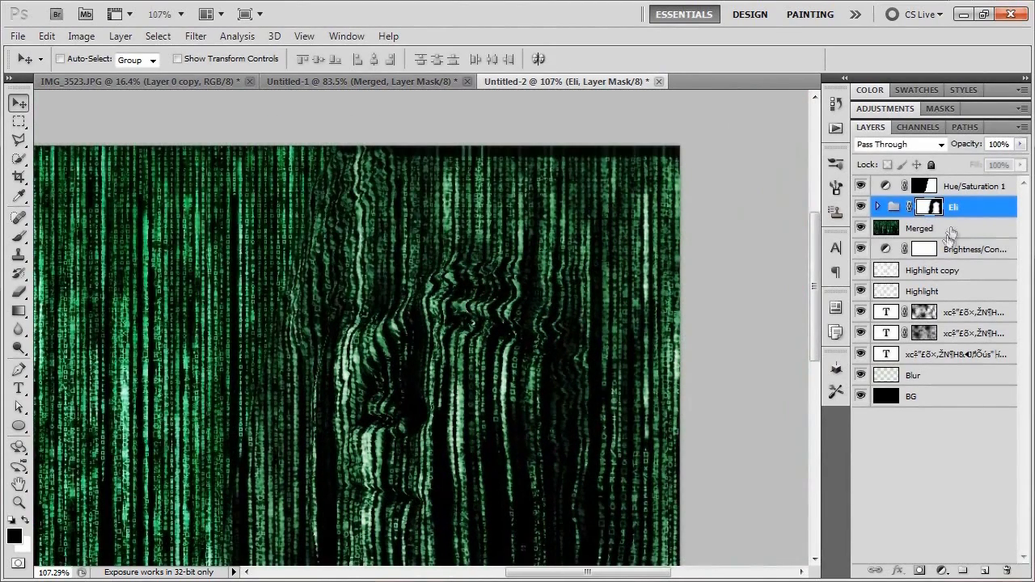
pyautogui.click(861, 207)
pyautogui.click(861, 207)
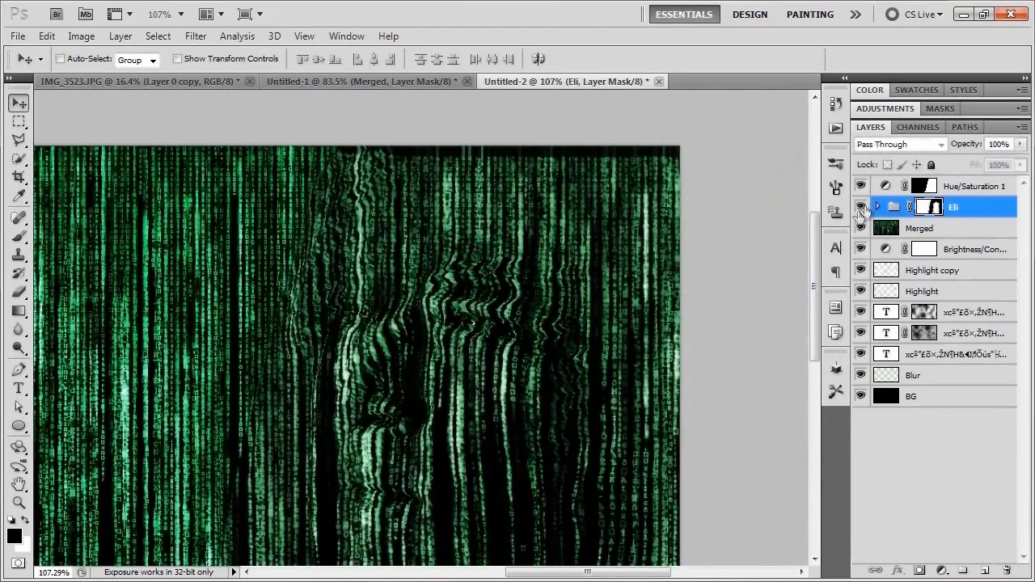
pyautogui.moveTo(504, 486); pyautogui.dragTo(570, 417)
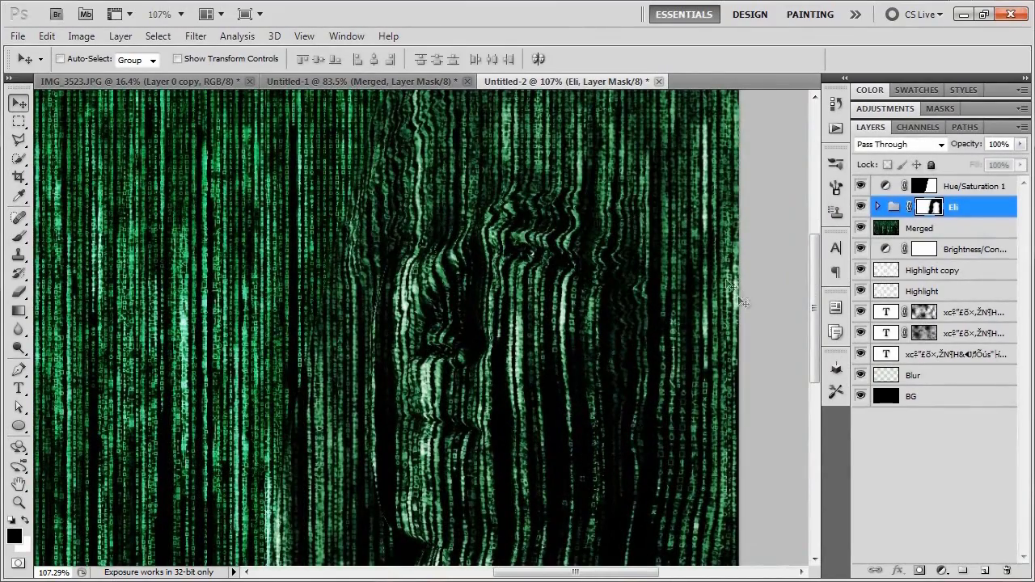
pyautogui.scroll(-1, 346, 427)
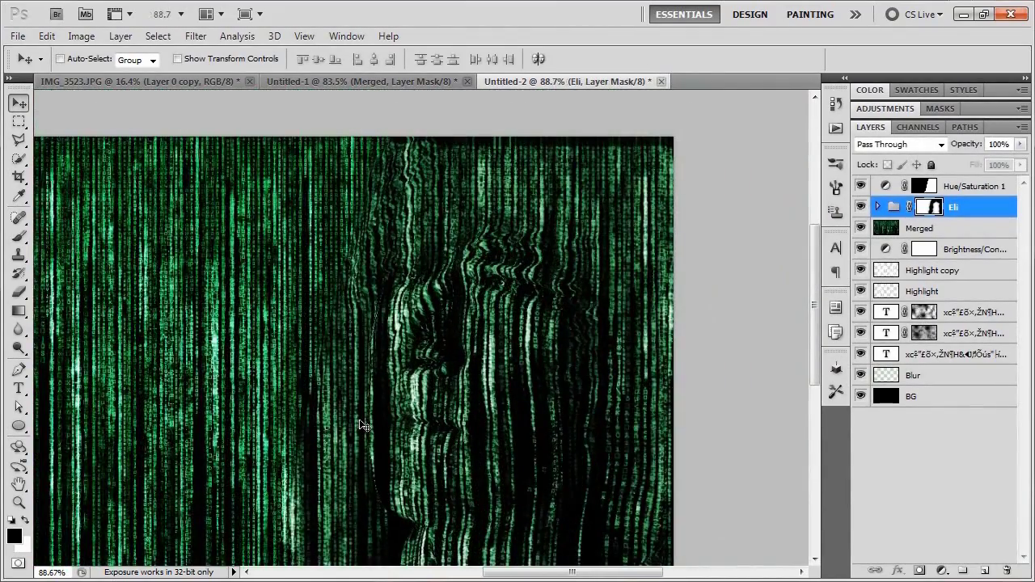
pyautogui.scroll(-1, 362, 426)
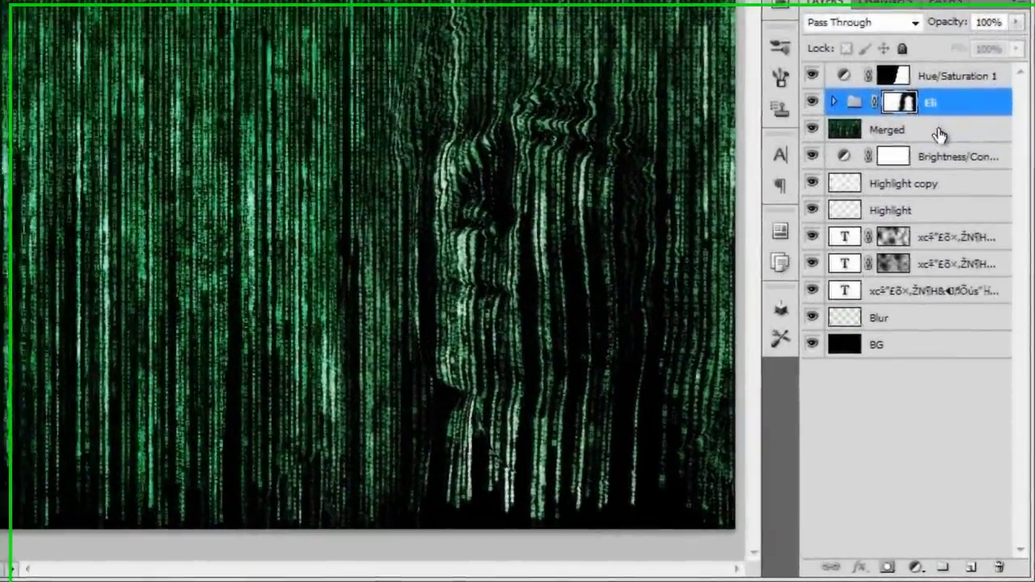
# - Add a layer mask to the Merged layer and fill the mask with a Clouds render
pyautogui.click(955, 232)
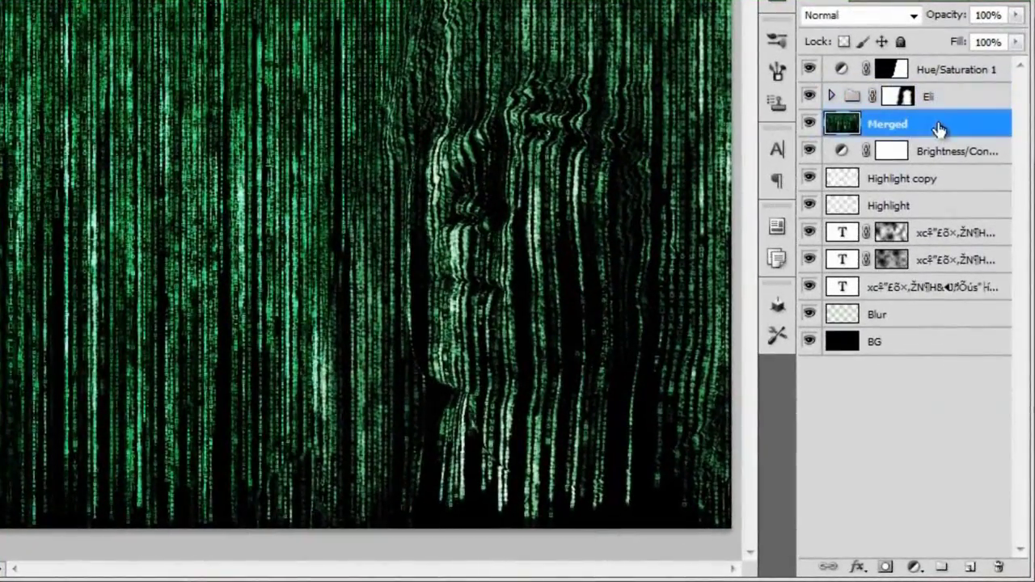
pyautogui.click(885, 567)
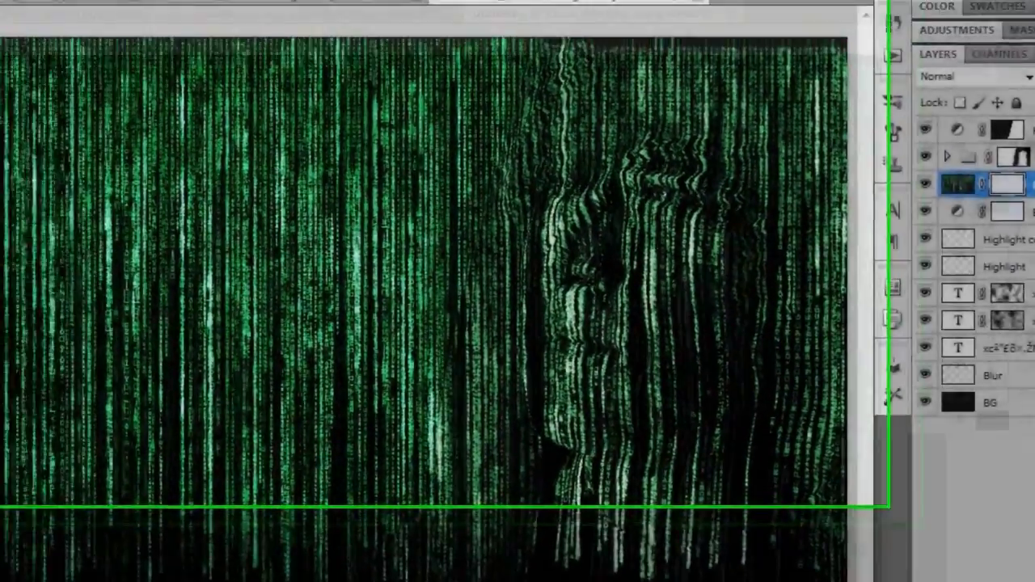
pyautogui.click(215, 16)
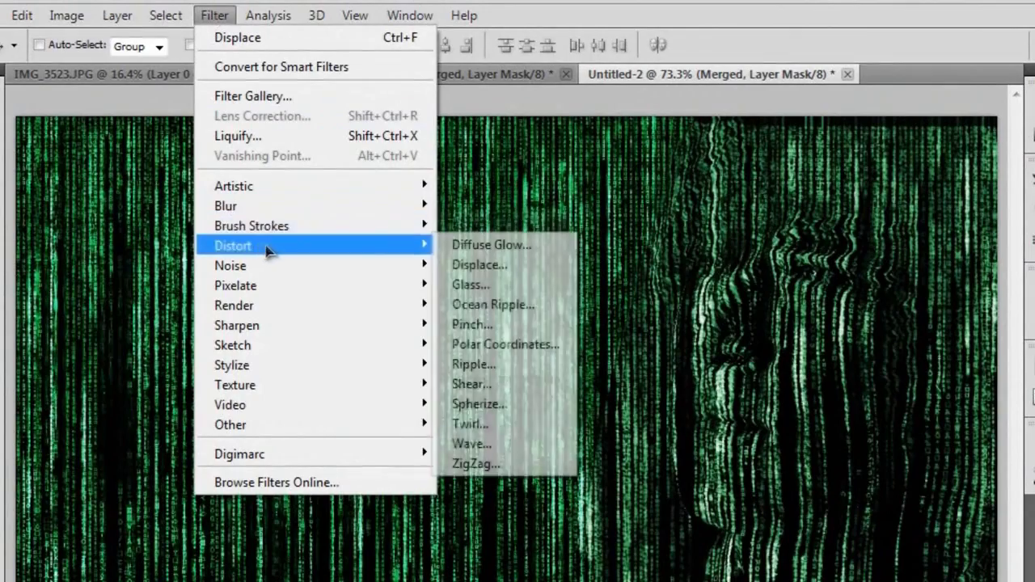
pyautogui.moveTo(409, 306)
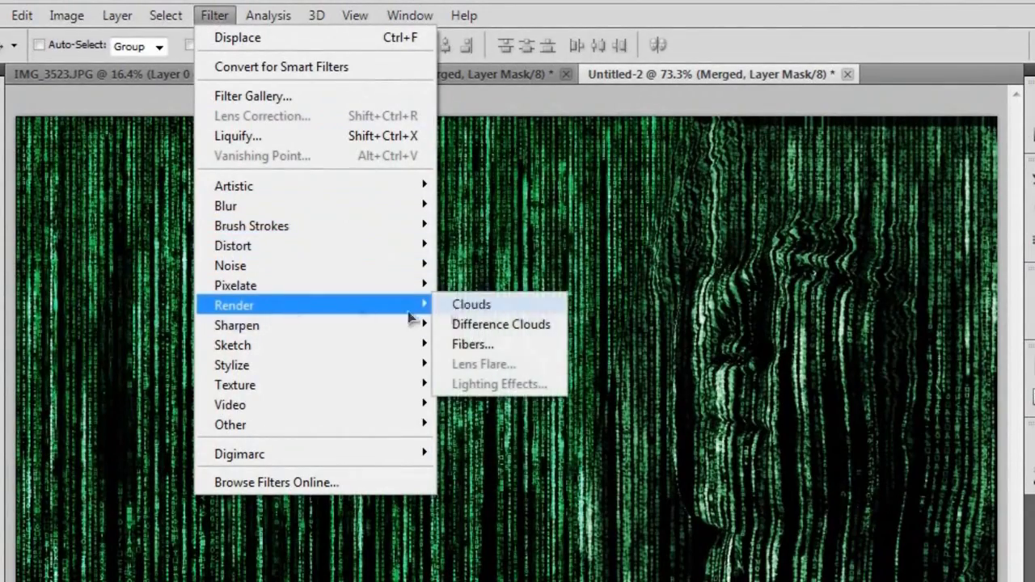
pyautogui.click(482, 307)
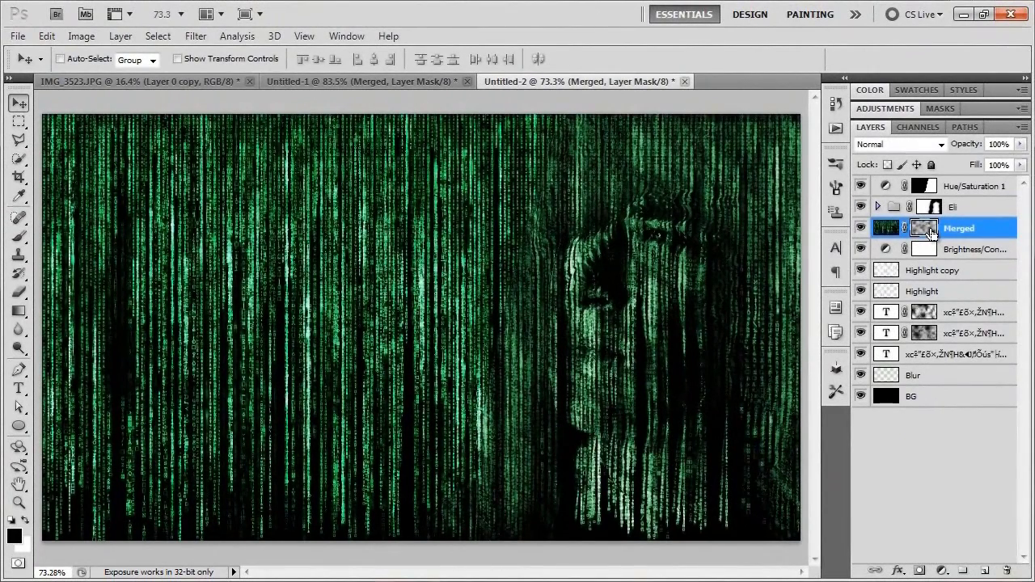
# - Apply Levels to the Merged layer's mask with the white input at 174 and the midtones at 0.92, comparing with and without the preview
pyautogui.hotkey('ctrl', 'l')
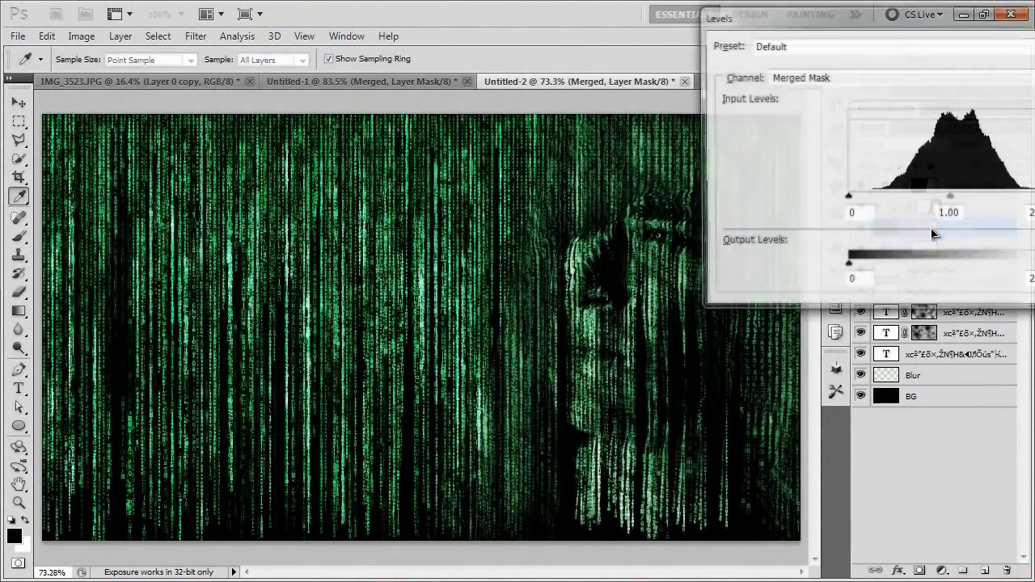
pyautogui.moveTo(912, 18); pyautogui.dragTo(232, 32)
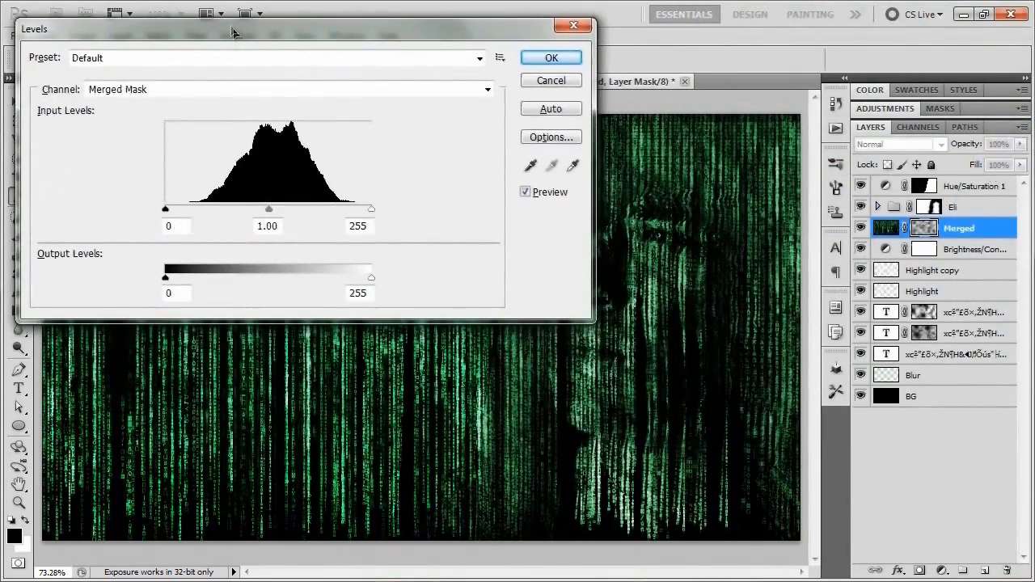
pyautogui.moveTo(371, 212); pyautogui.dragTo(310, 211)
pyautogui.moveTo(421, 38); pyautogui.dragTo(330, 34)
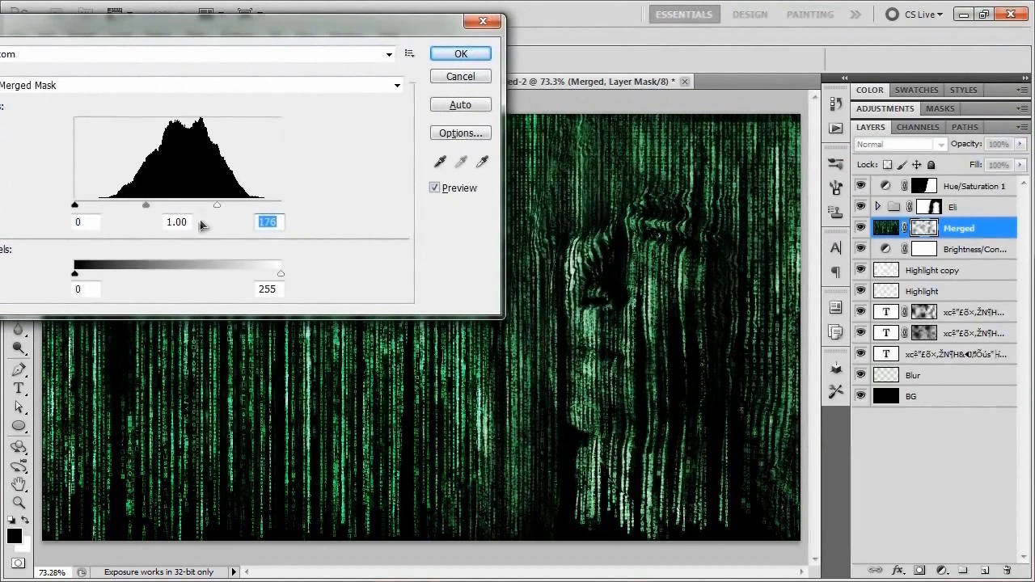
pyautogui.moveTo(219, 212); pyautogui.dragTo(208, 211)
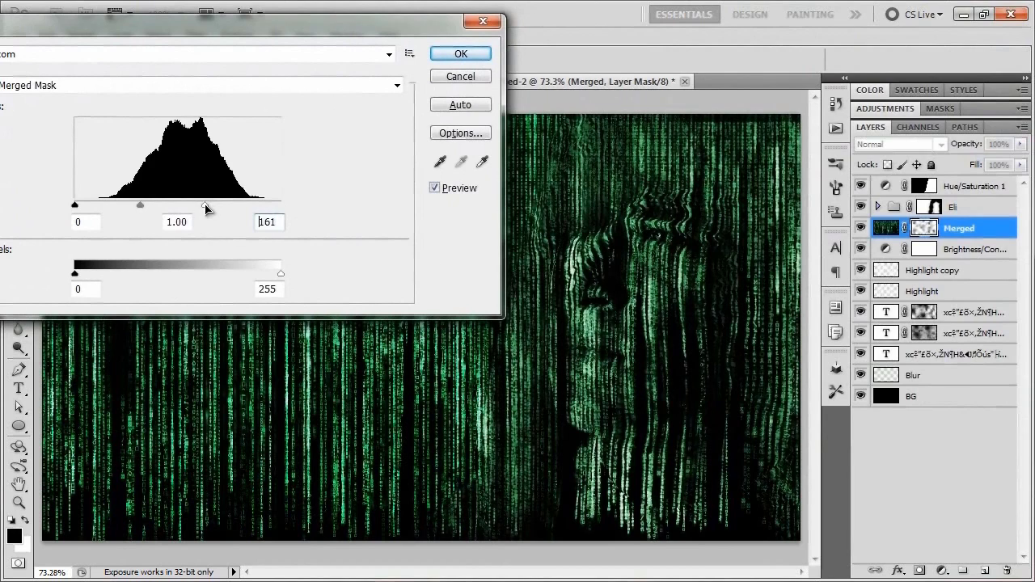
pyautogui.moveTo(150, 208); pyautogui.dragTo(133, 208)
pyautogui.moveTo(145, 211); pyautogui.dragTo(150, 212)
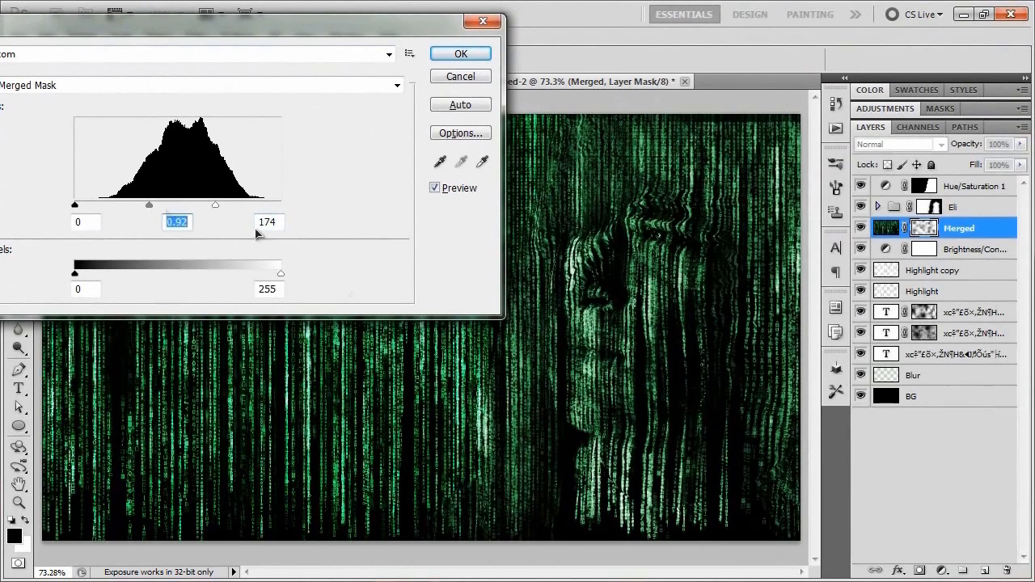
pyautogui.click(436, 193)
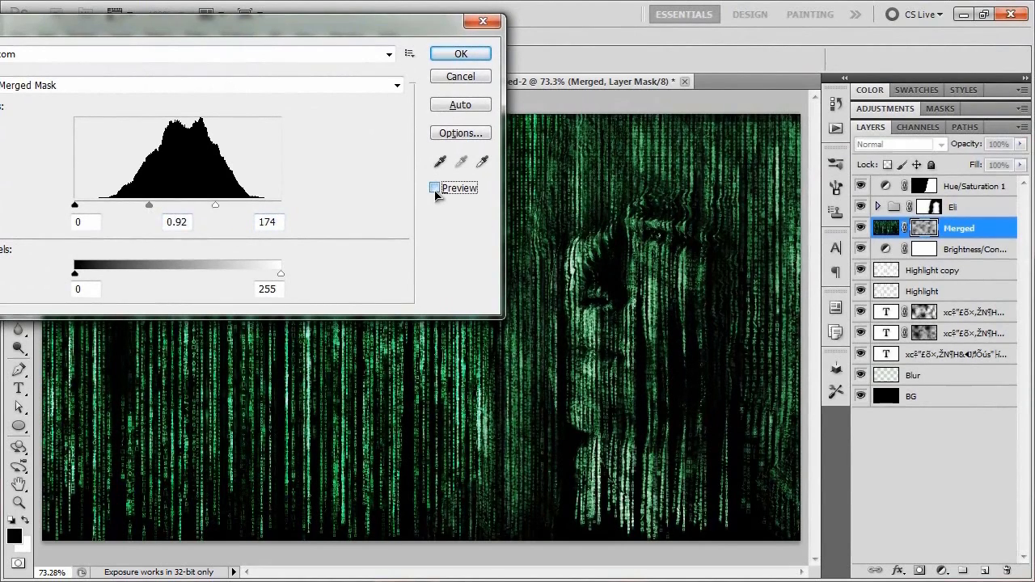
pyautogui.click(435, 188)
pyautogui.click(435, 188)
pyautogui.click(435, 189)
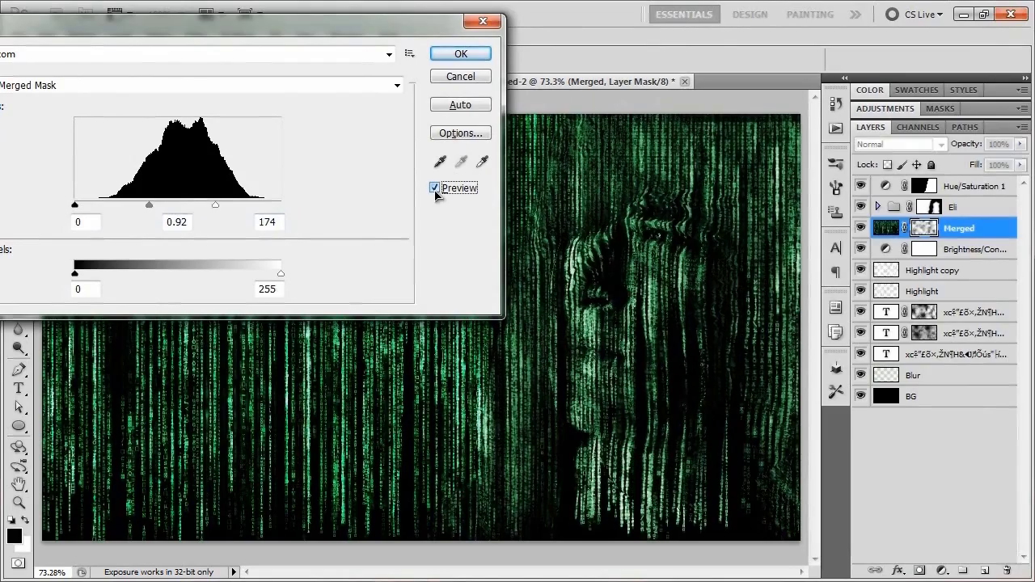
pyautogui.click(469, 53)
# - Examine the face up close with the Merged layer's mask disabled and enabled
pyautogui.scroll(3, 523, 376)
pyautogui.moveTo(526, 369); pyautogui.dragTo(554, 394)
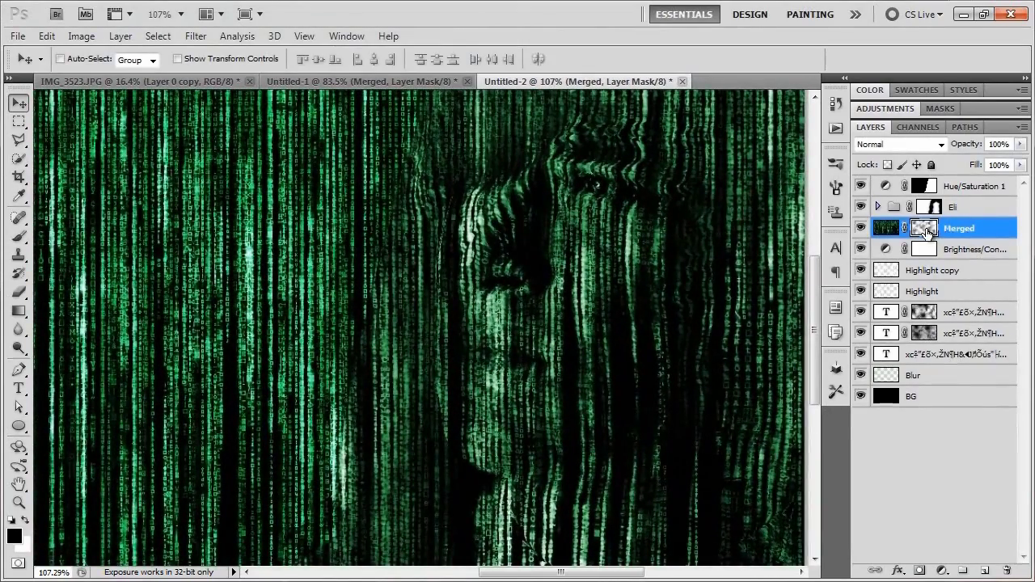
pyautogui.keyDown('shift'); pyautogui.click(924, 228); pyautogui.keyUp('shift')
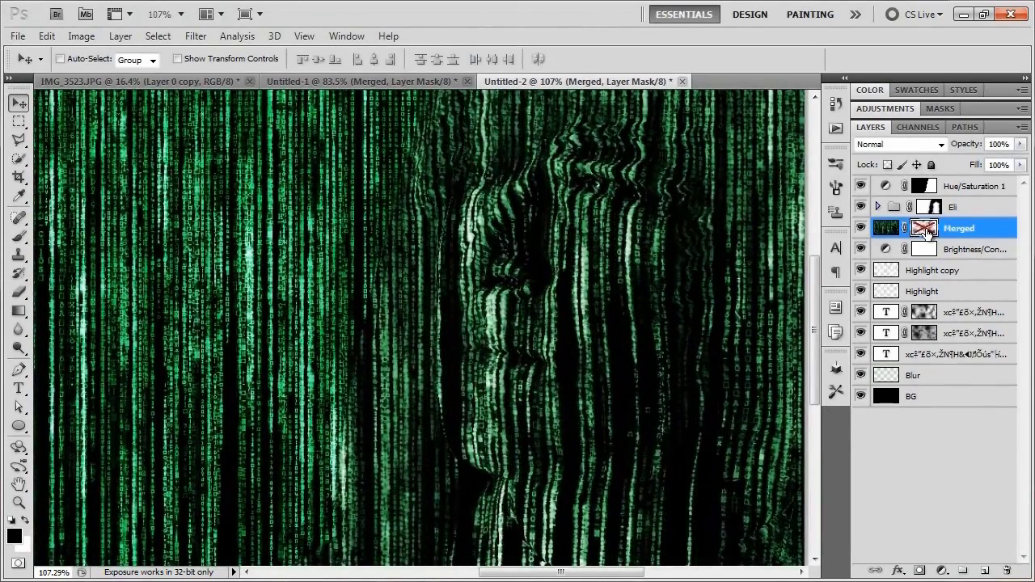
pyautogui.keyDown('shift'); pyautogui.click(926, 231); pyautogui.keyUp('shift')
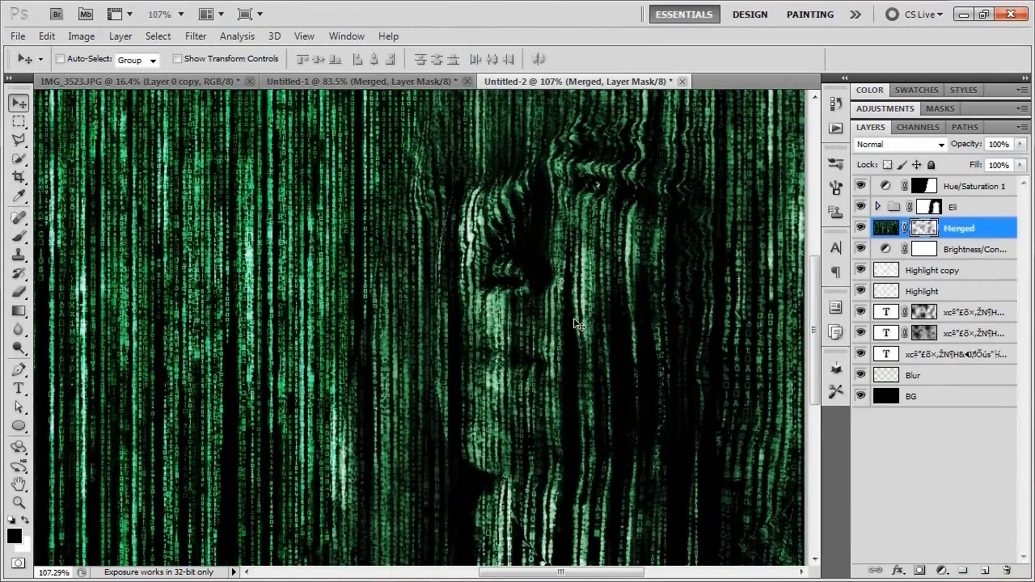
pyautogui.moveTo(652, 215); pyautogui.dragTo(559, 362)
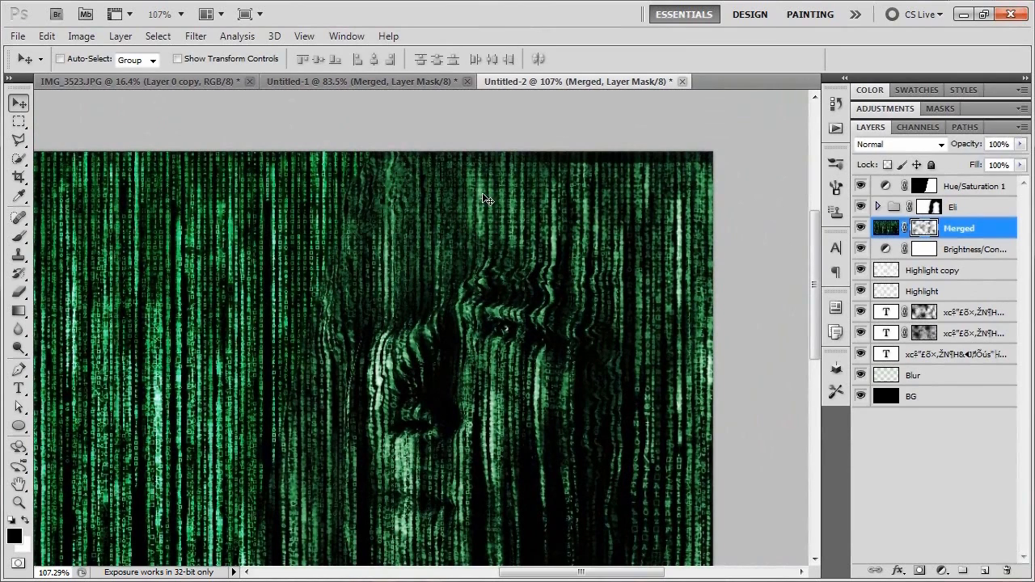
pyautogui.press('b')
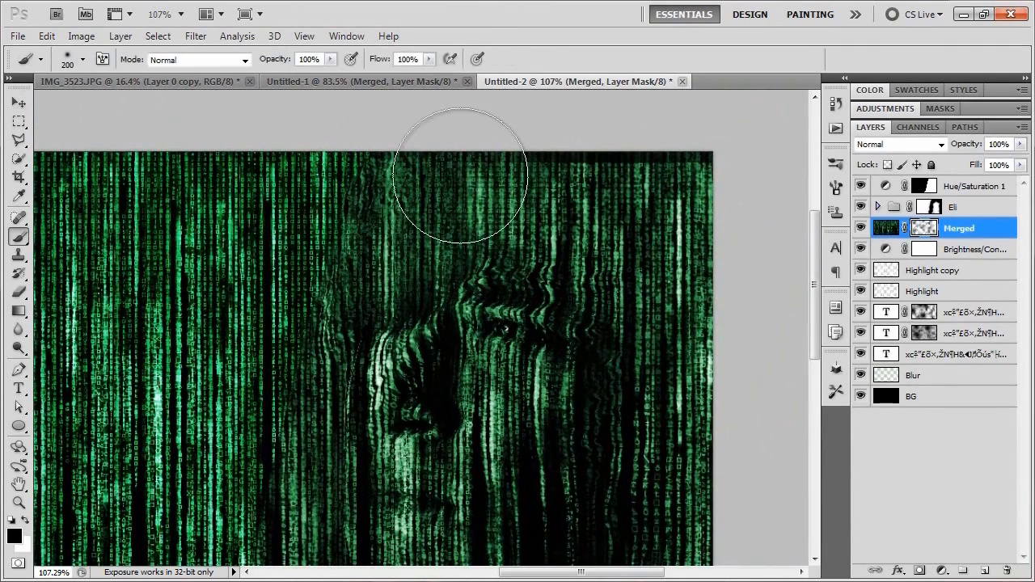
pyautogui.press('[')
pyautogui.press('[')
pyautogui.press('[')
pyautogui.press('[')
pyautogui.press('[')
pyautogui.press('[')
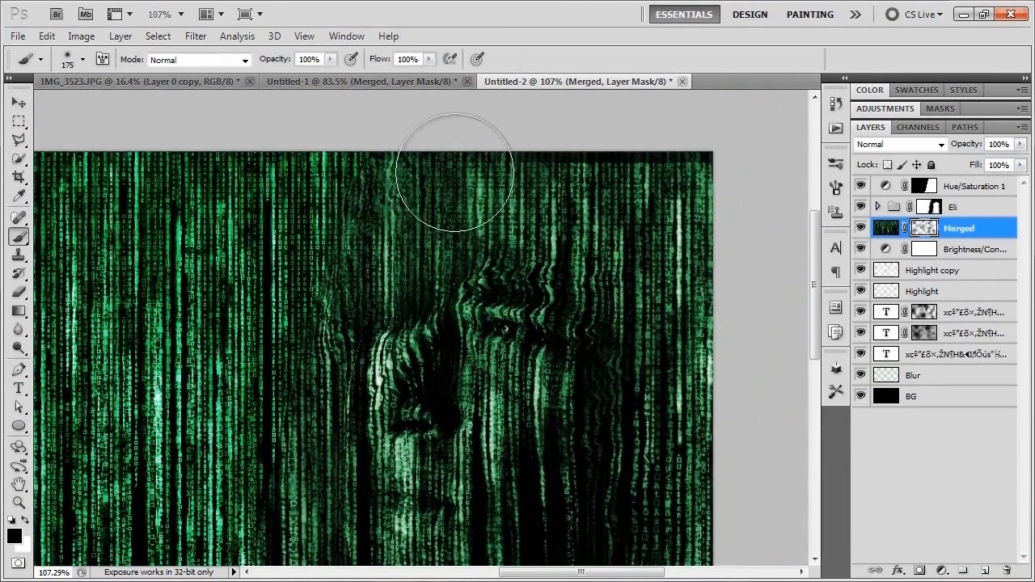
pyautogui.scroll(3, 427, 161)
pyautogui.press('[')
pyautogui.press('[')
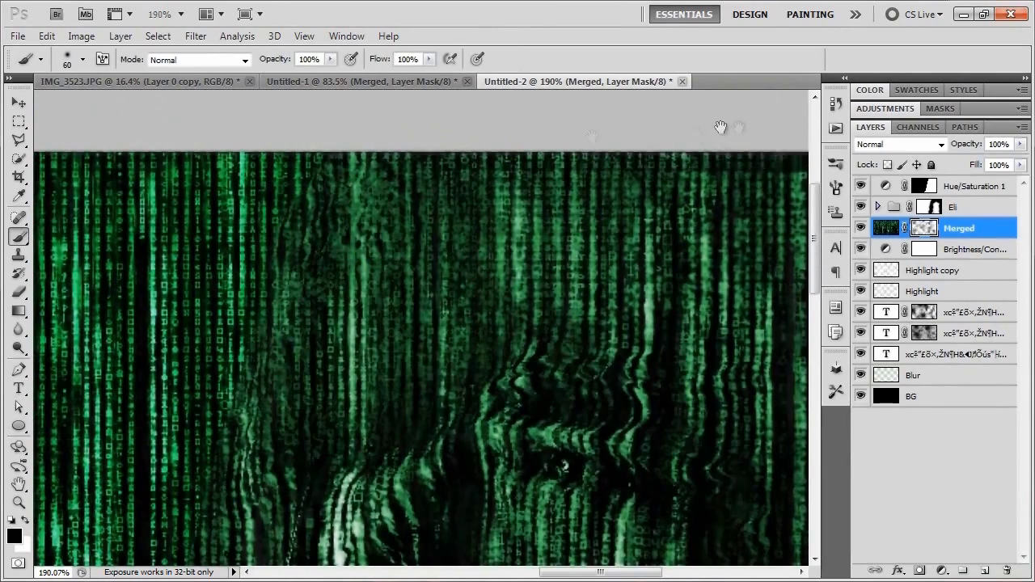
pyautogui.hscroll(3, 583, 134)
pyautogui.hotkey('ctrl', '0')
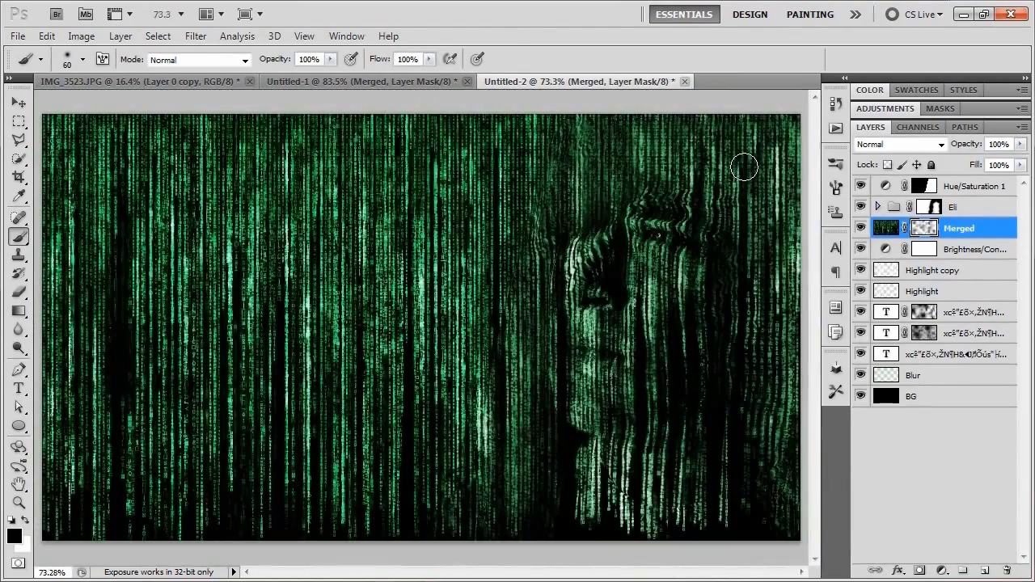
pyautogui.press('v')
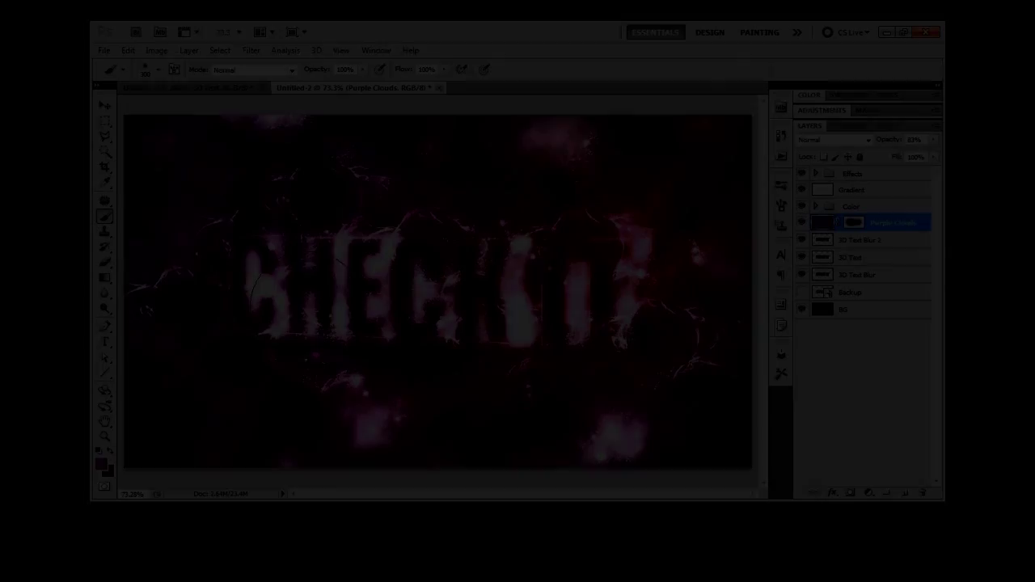
# - In the CHECK IT document, add a layer mask to the Abstract layer and paint black with a 200 px brush over the outer light loops
pyautogui.scroll(2, 238, 216)
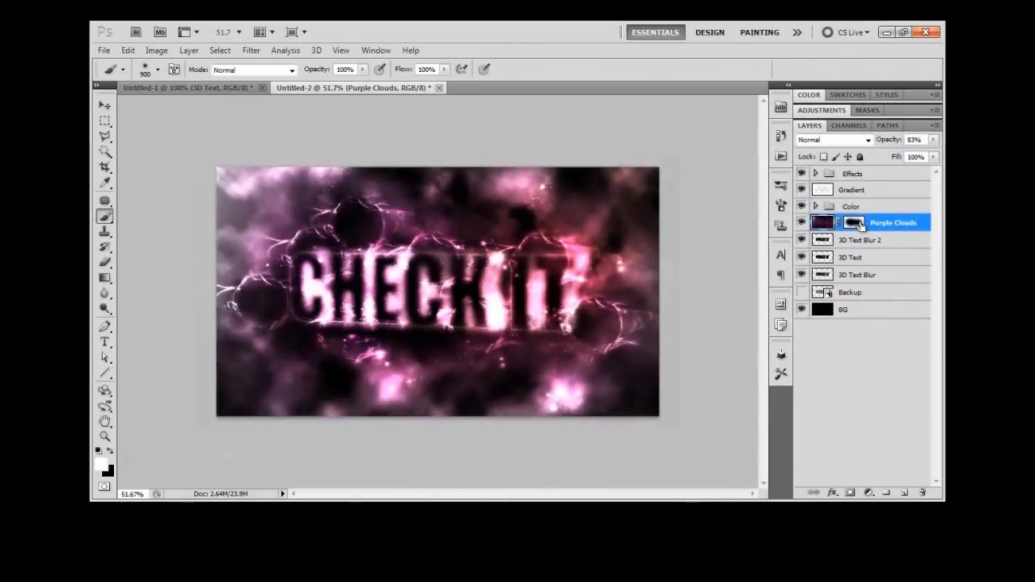
pyautogui.hotkey('ctrl', '0')
pyautogui.click(815, 173)
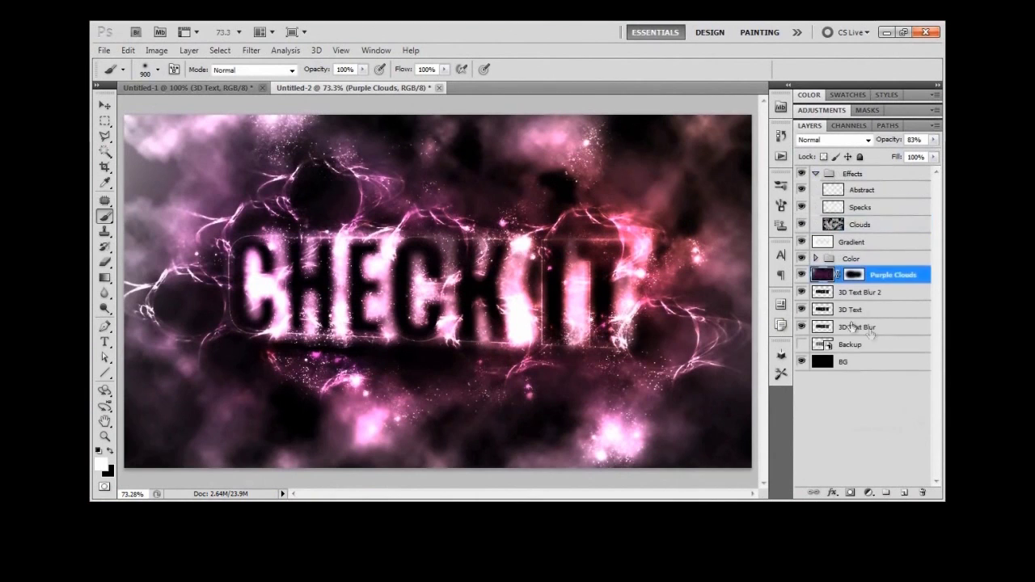
pyautogui.click(864, 189)
pyautogui.click(849, 493)
pyautogui.press('x')
pyautogui.press('[')
pyautogui.press('[')
pyautogui.press('[')
pyautogui.press('[')
pyautogui.press('[')
pyautogui.press('[')
pyautogui.press('[')
pyautogui.moveTo(532, 393)
pyautogui.mouseDown()
pyautogui.moveTo(705, 370)
pyautogui.moveTo(278, 138)
pyautogui.moveTo(154, 312)
pyautogui.moveTo(323, 408)
pyautogui.mouseUp()
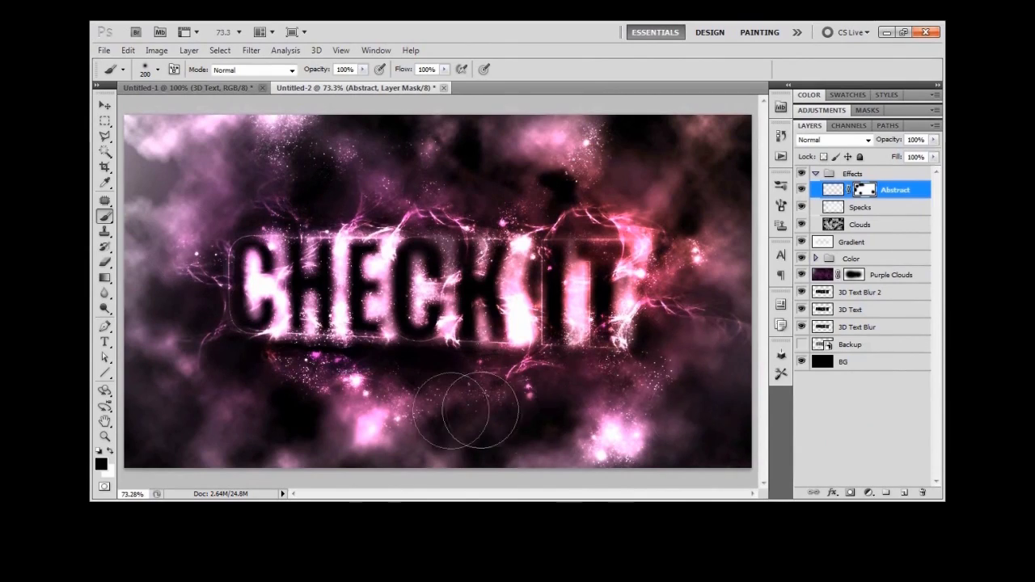
# - Add a layer mask to the Specks layer and paint black over stray specks below the text with a small brush of 30 px down to 10 px
pyautogui.scroll(1, 539, 410)
pyautogui.scroll(3, 539, 411)
pyautogui.click(860, 207)
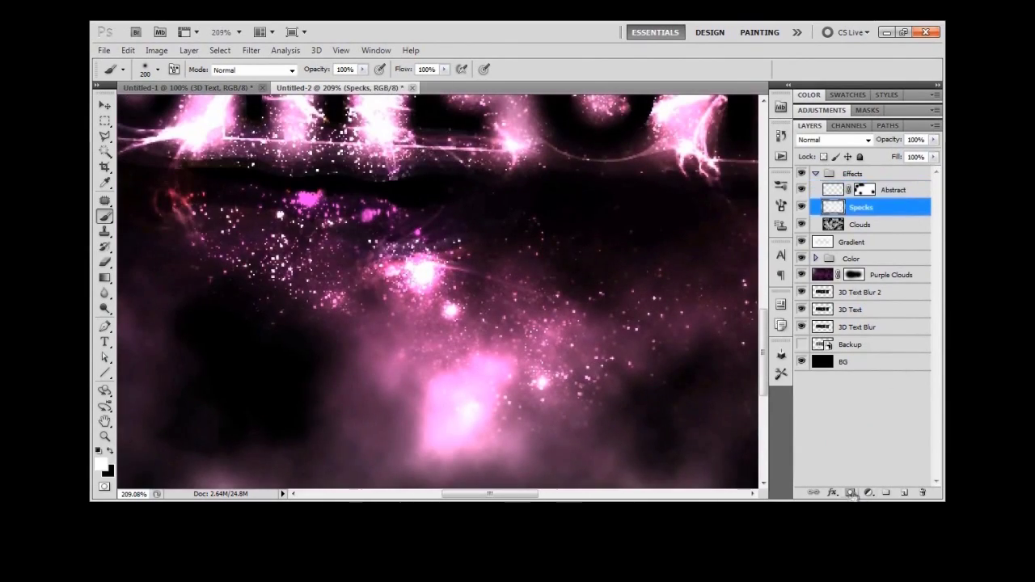
pyautogui.click(849, 492)
pyautogui.press('[')
pyautogui.press('[')
pyautogui.press('[')
pyautogui.press('[')
pyautogui.press('[')
pyautogui.press('[')
pyautogui.press('[')
pyautogui.press('[')
pyautogui.press('[')
pyautogui.press('[')
pyautogui.press('[')
pyautogui.scroll(-5, 678, 354)
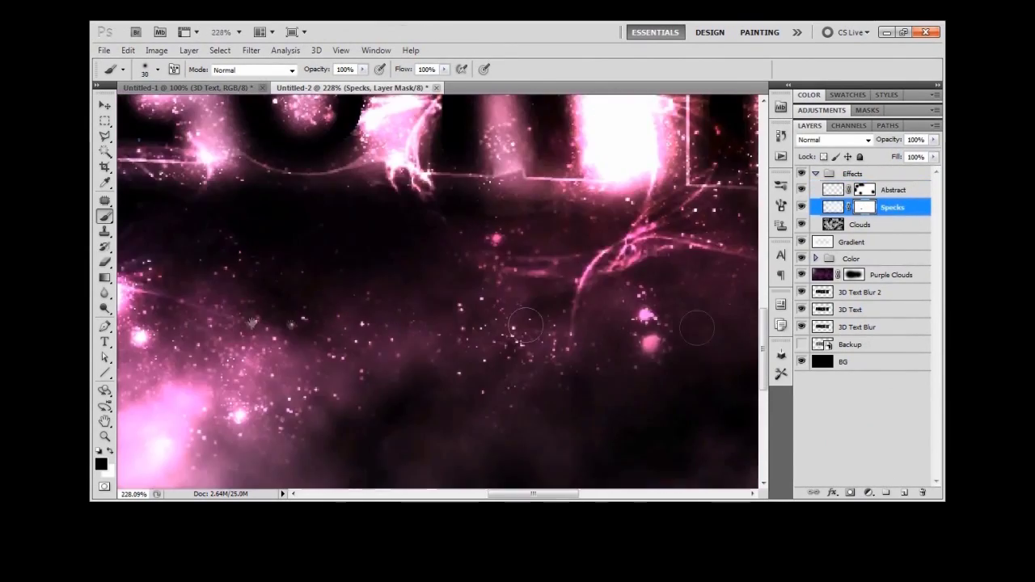
pyautogui.press('[')
pyautogui.press('[')
pyautogui.scroll(4, 678, 354)
pyautogui.scroll(-4, 447, 321)
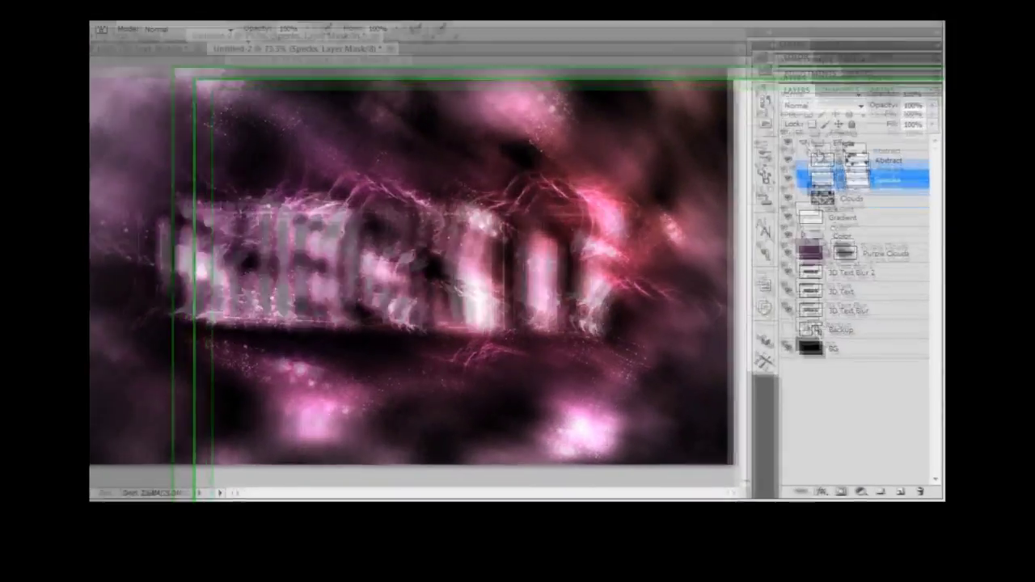
# - Create a layer named Glow above the Effects group and place a soft white 500 px brush spot over the middle of the text
pyautogui.click(815, 174)
pyautogui.click(867, 174)
pyautogui.click(905, 493)
pyautogui.doubleClick(863, 173)
pyautogui.write('Glow')
pyautogui.press('Return')
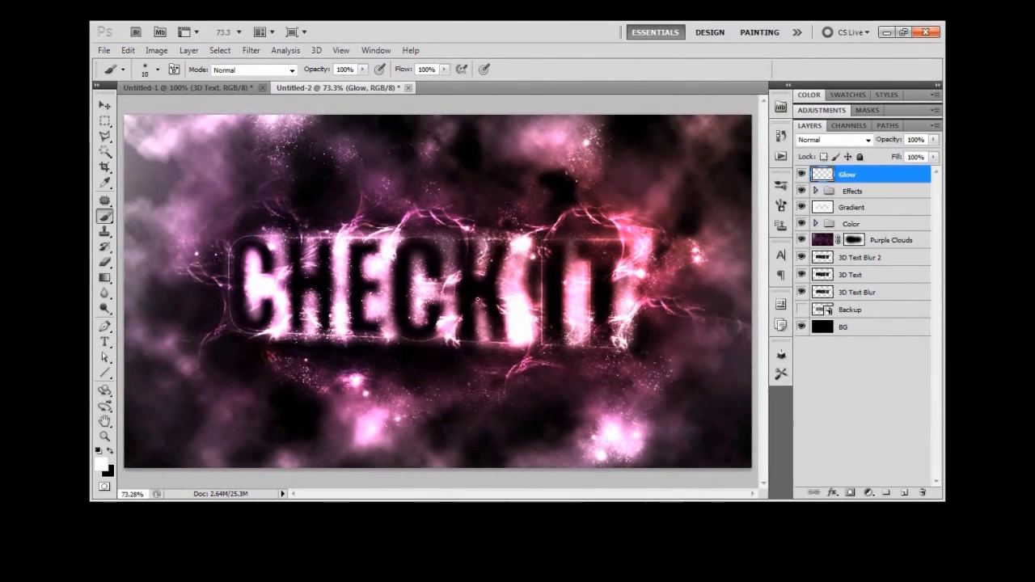
pyautogui.moveTo(289, 218); pyautogui.dragTo(390, 212)
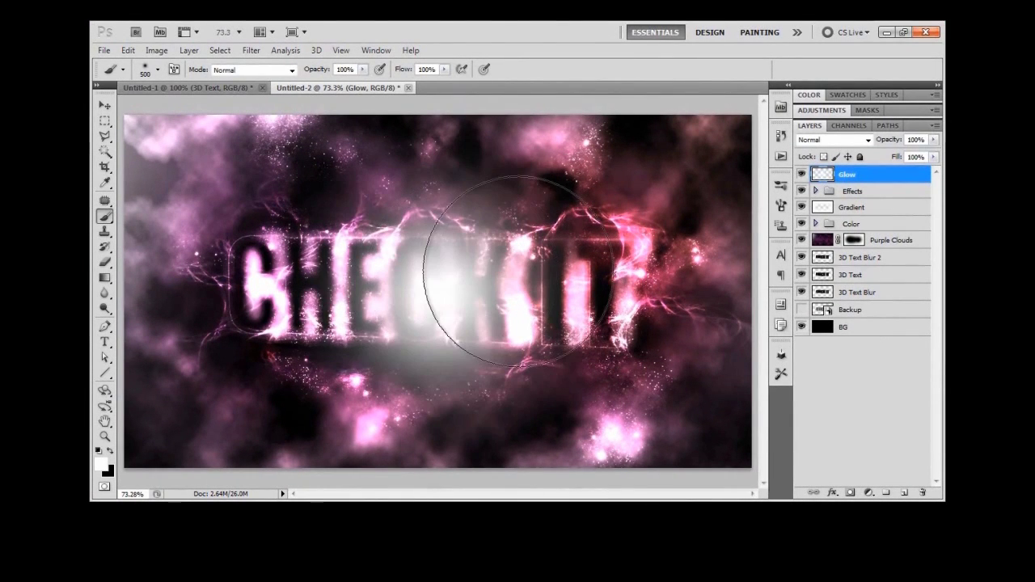
pyautogui.press('v')
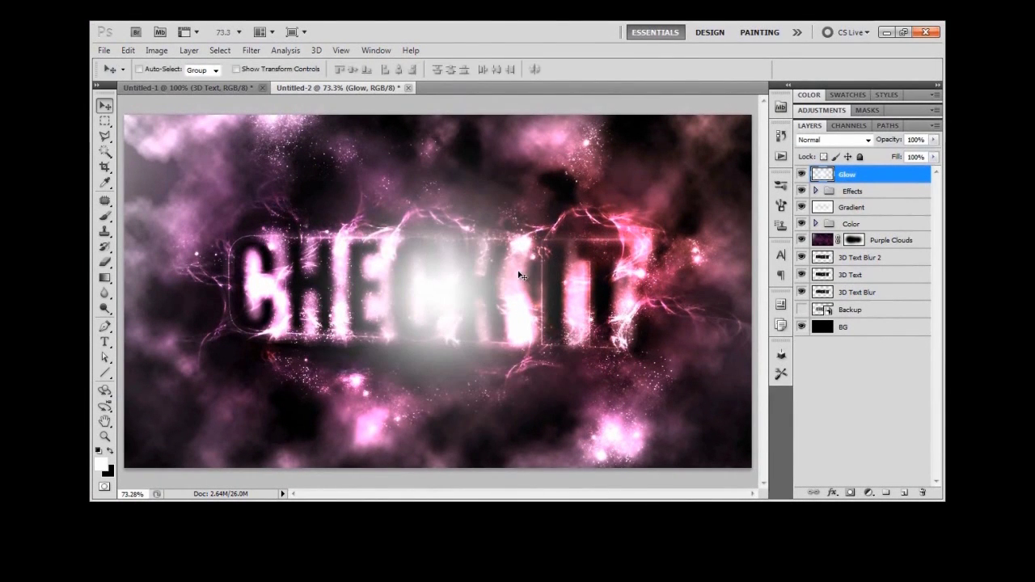
# - Free-transform the white spot into a flat, wide streak in perspective along the base of the text
pyautogui.hotkey('ctrl', 't')
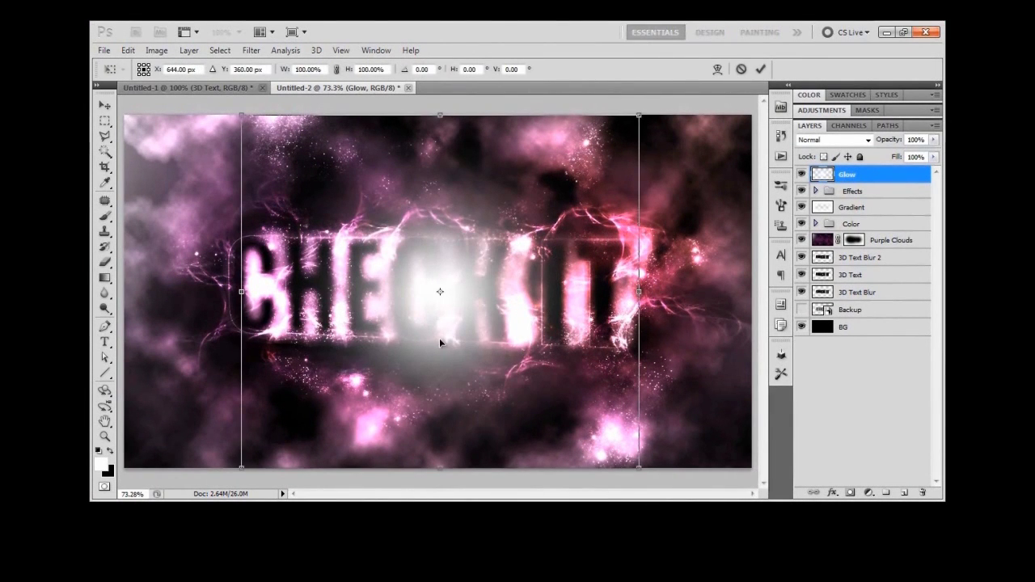
pyautogui.moveTo(440, 468); pyautogui.dragTo(440, 388)
pyautogui.moveTo(440, 116); pyautogui.dragTo(429, 328)
pyautogui.moveTo(242, 389); pyautogui.dragTo(140, 379)
pyautogui.hotkey('ctrl', '-')
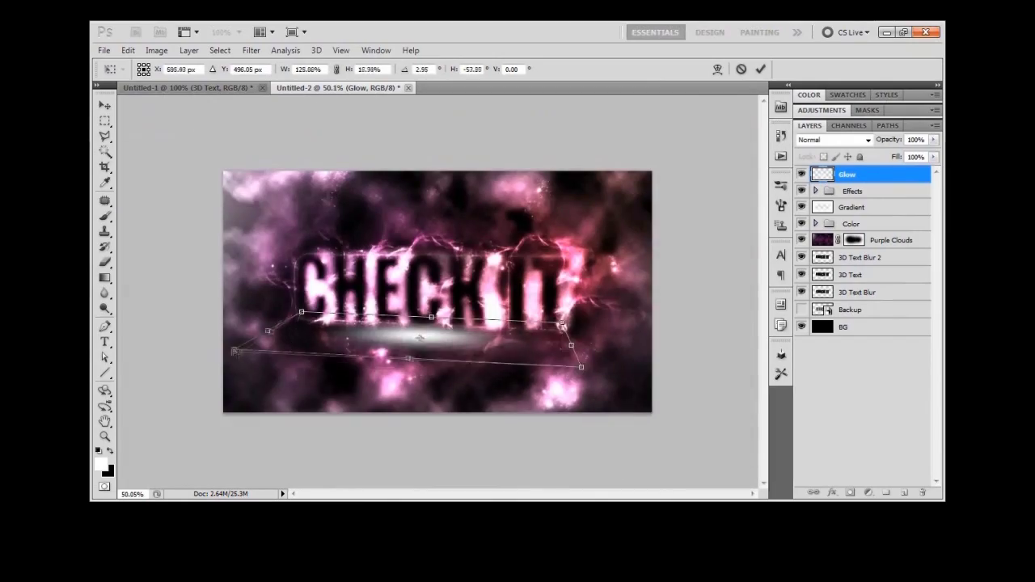
pyautogui.press('Return')
pyautogui.hotkey('ctrl', '0')
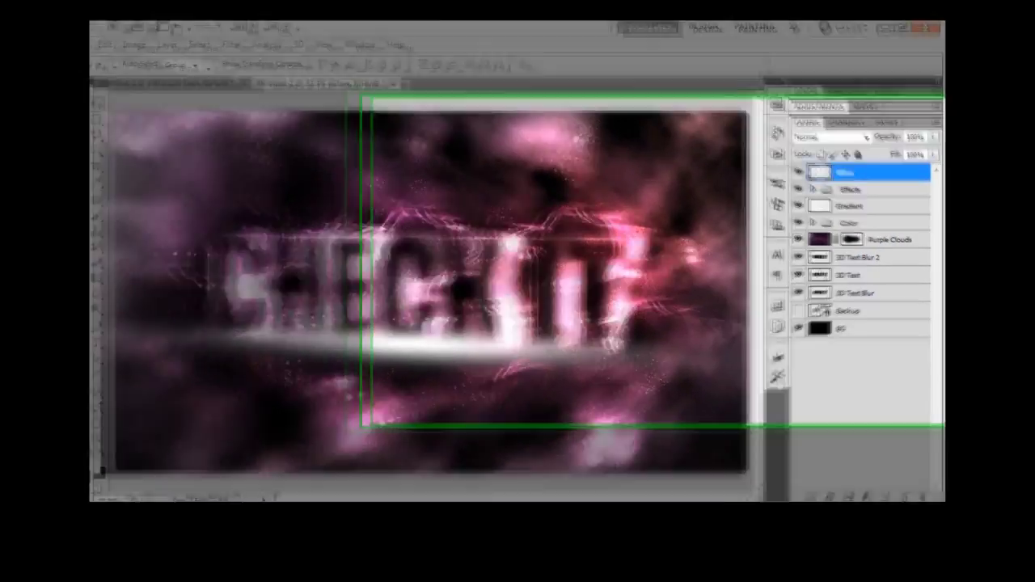
# - Move the Glow layer directly below the Color group and set its opacity to 50%
pyautogui.moveTo(847, 174); pyautogui.dragTo(886, 232)
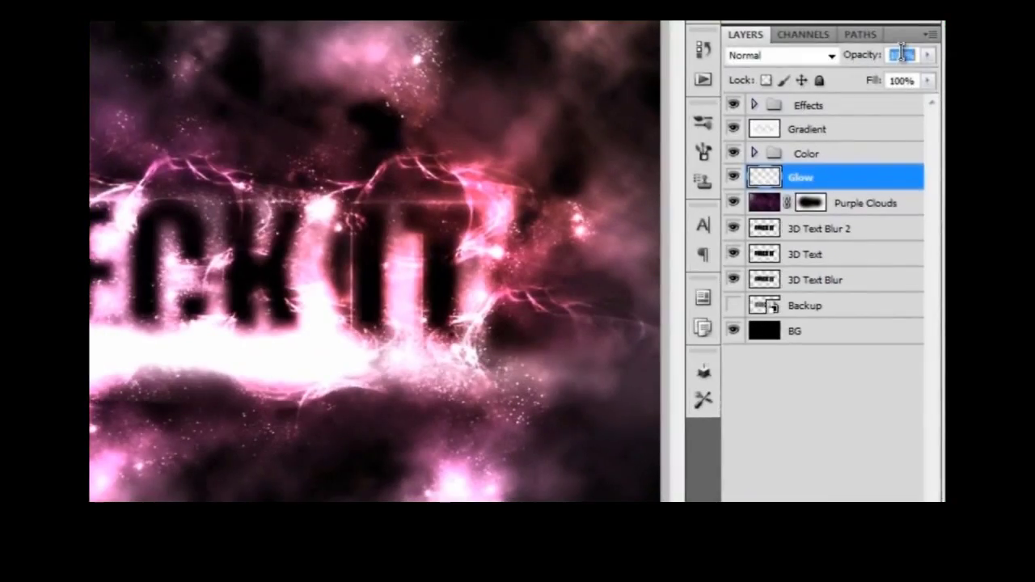
pyautogui.press('5')
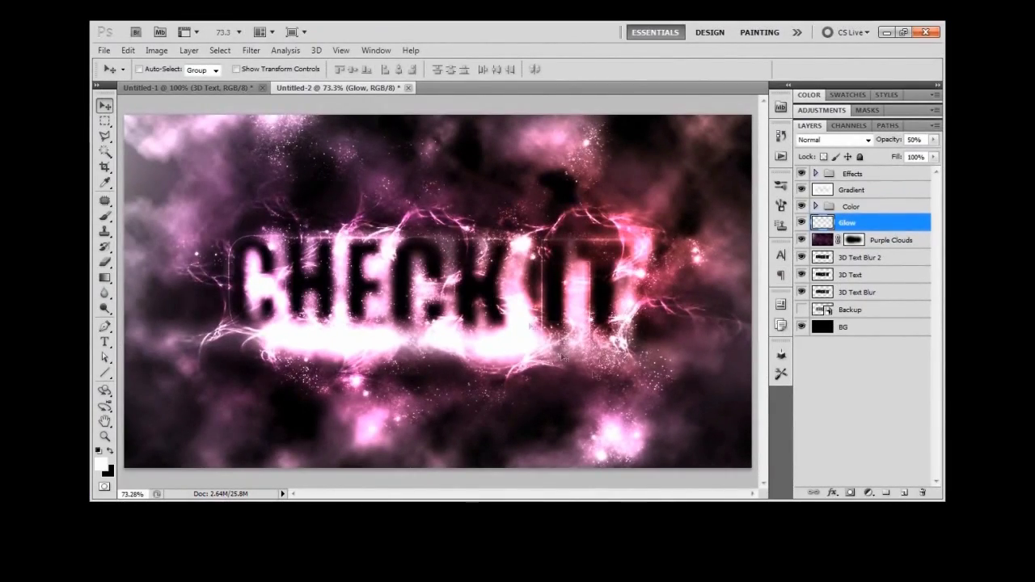
# - Add a layer mask to the Glow layer and paint black with a 200 px brush where the glow overlaps the letters
pyautogui.click(850, 492)
pyautogui.press('b')
pyautogui.press('x')
pyautogui.moveTo(454, 307); pyautogui.dragTo(522, 301)
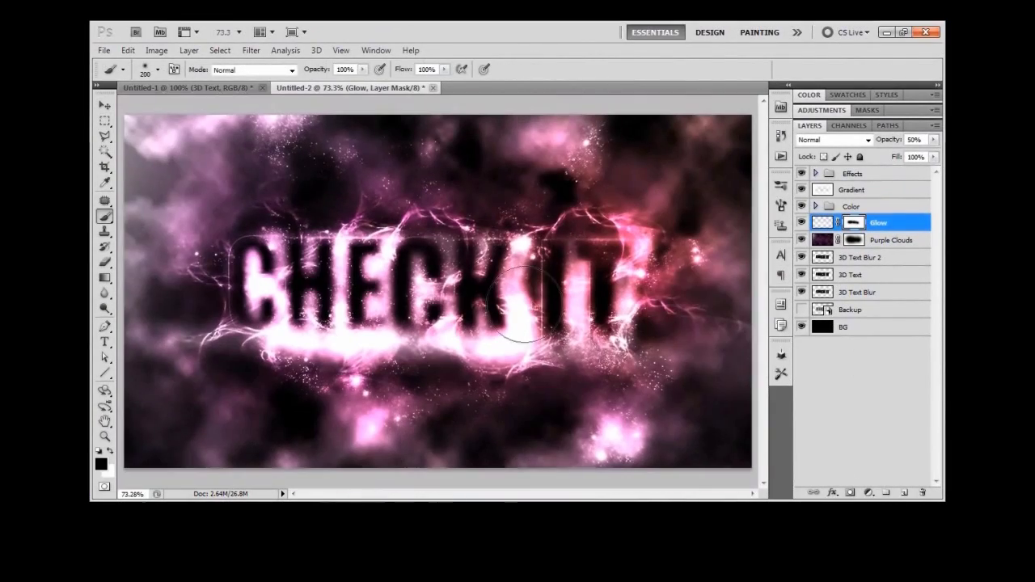
pyautogui.press('v')
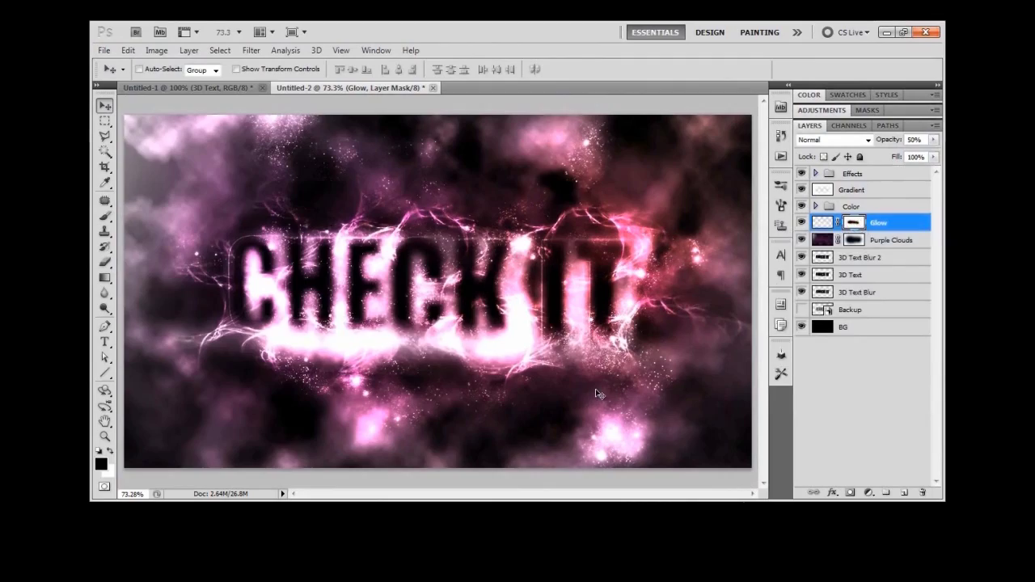